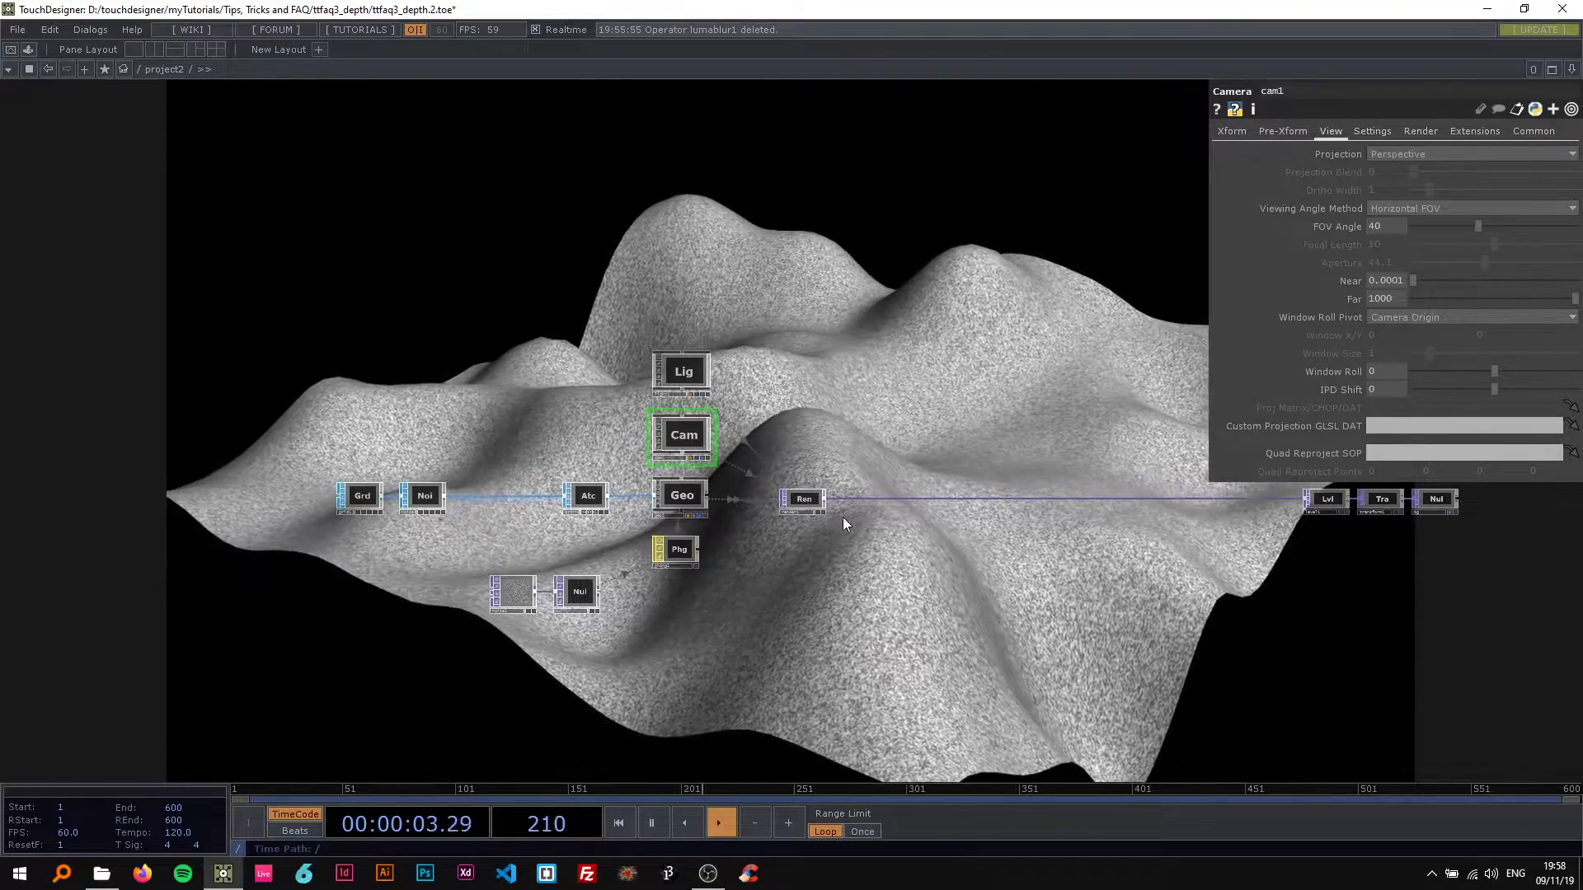
{"action": "left_click_drag", "start_coordinate": [805, 522], "coordinate": [686, 502]}
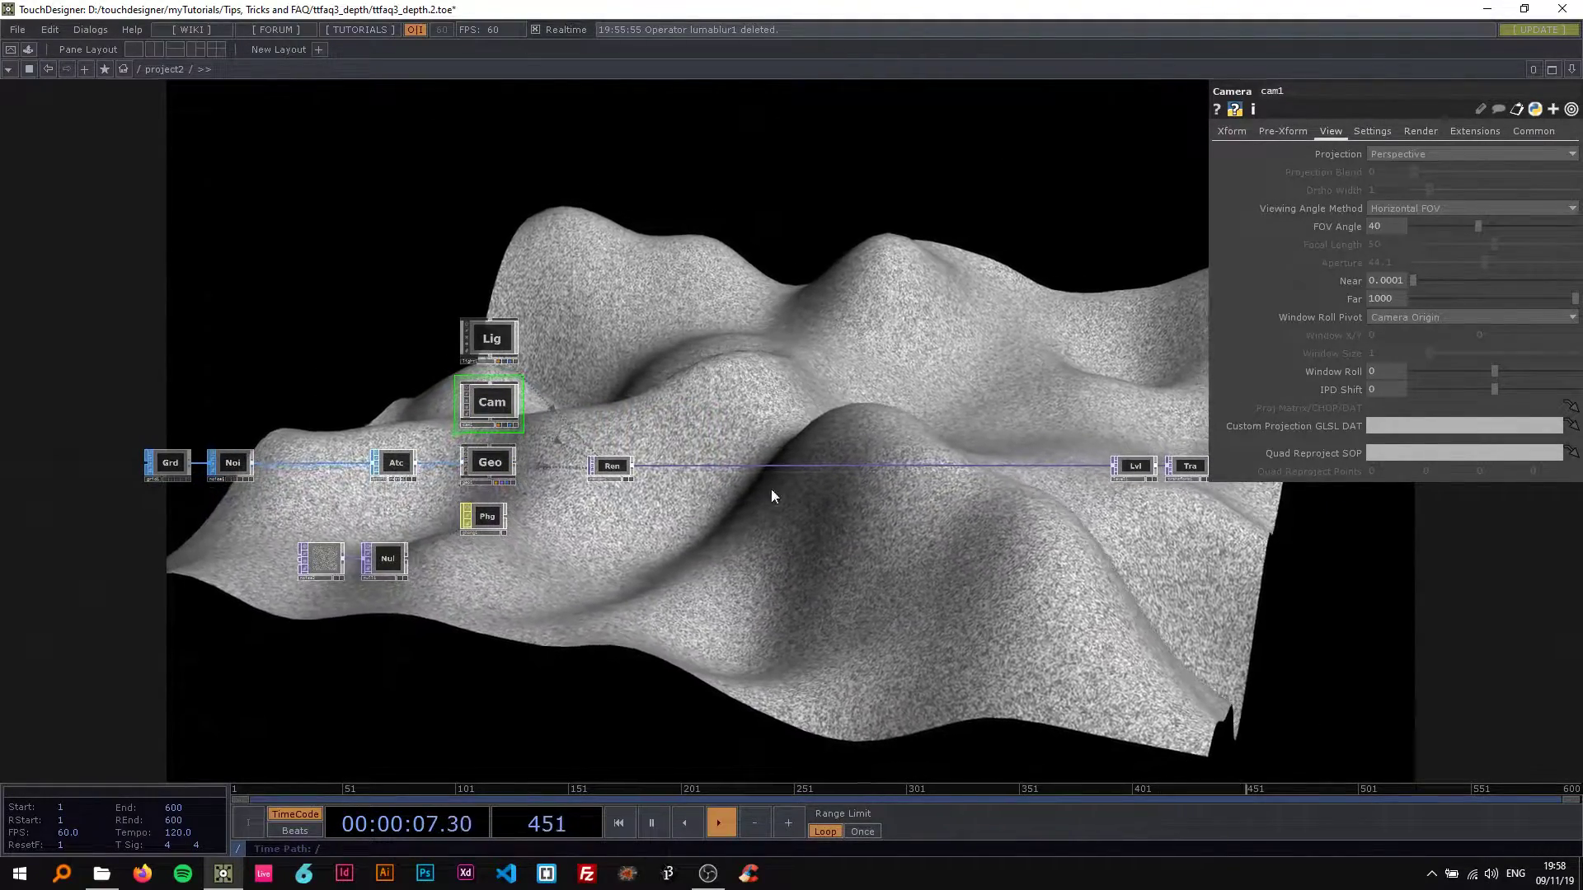
{"action": "scroll", "coordinate": [770, 488], "scroll_direction": "up", "scroll_amount": 3}
{"action": "left_click_drag", "start_coordinate": [561, 388], "coordinate": [542, 386]}
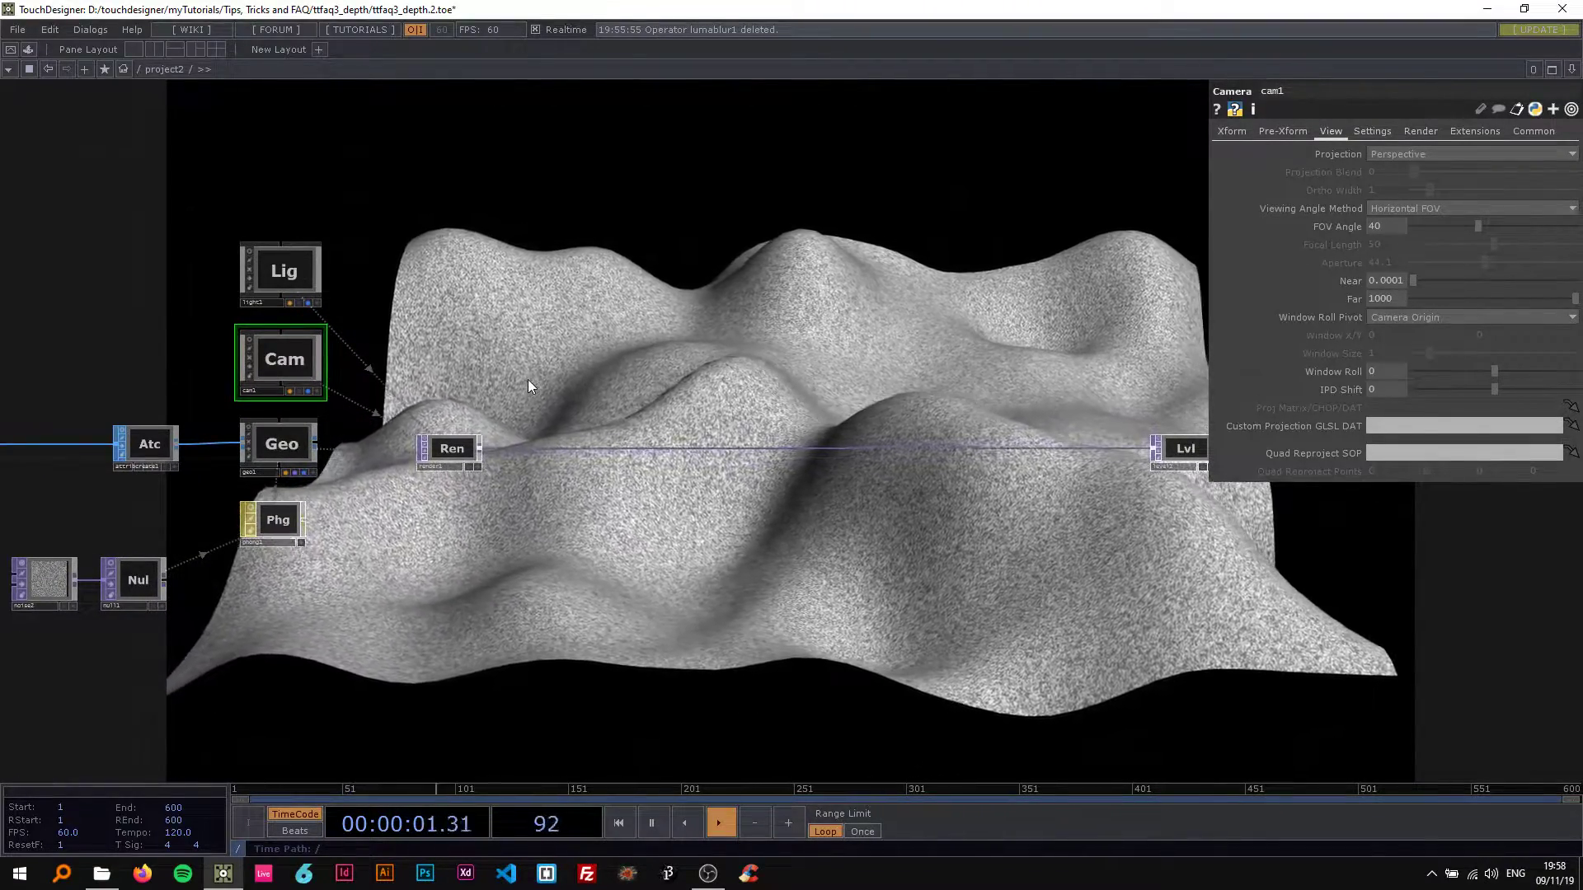
{"action": "left_click_drag", "start_coordinate": [528, 380], "coordinate": [579, 373]}
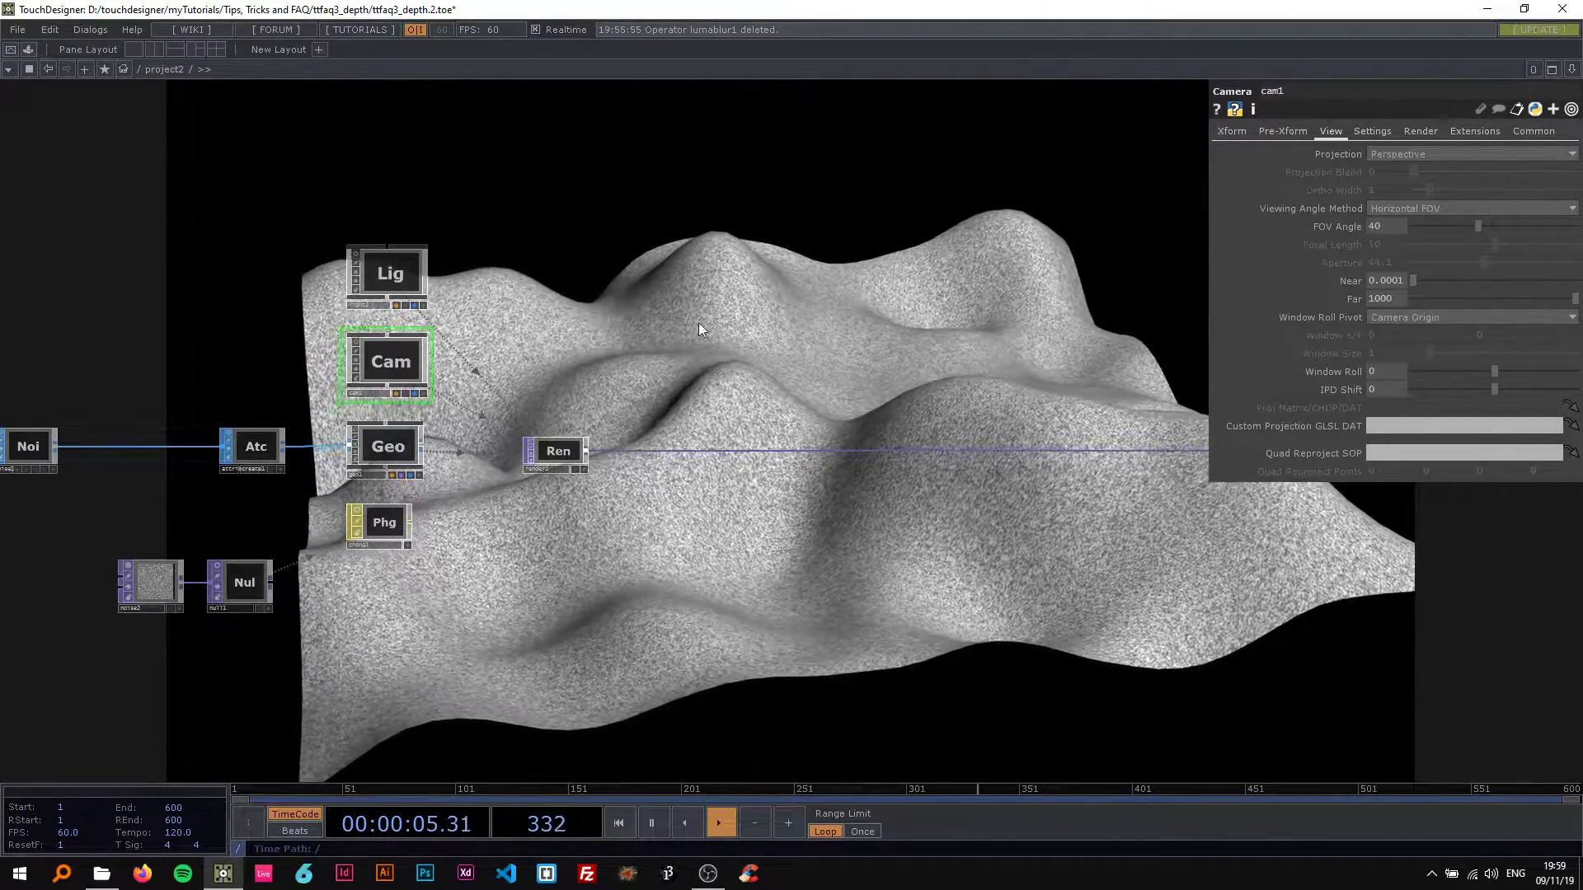
{"action": "left_click_drag", "start_coordinate": [536, 580], "coordinate": [776, 486]}
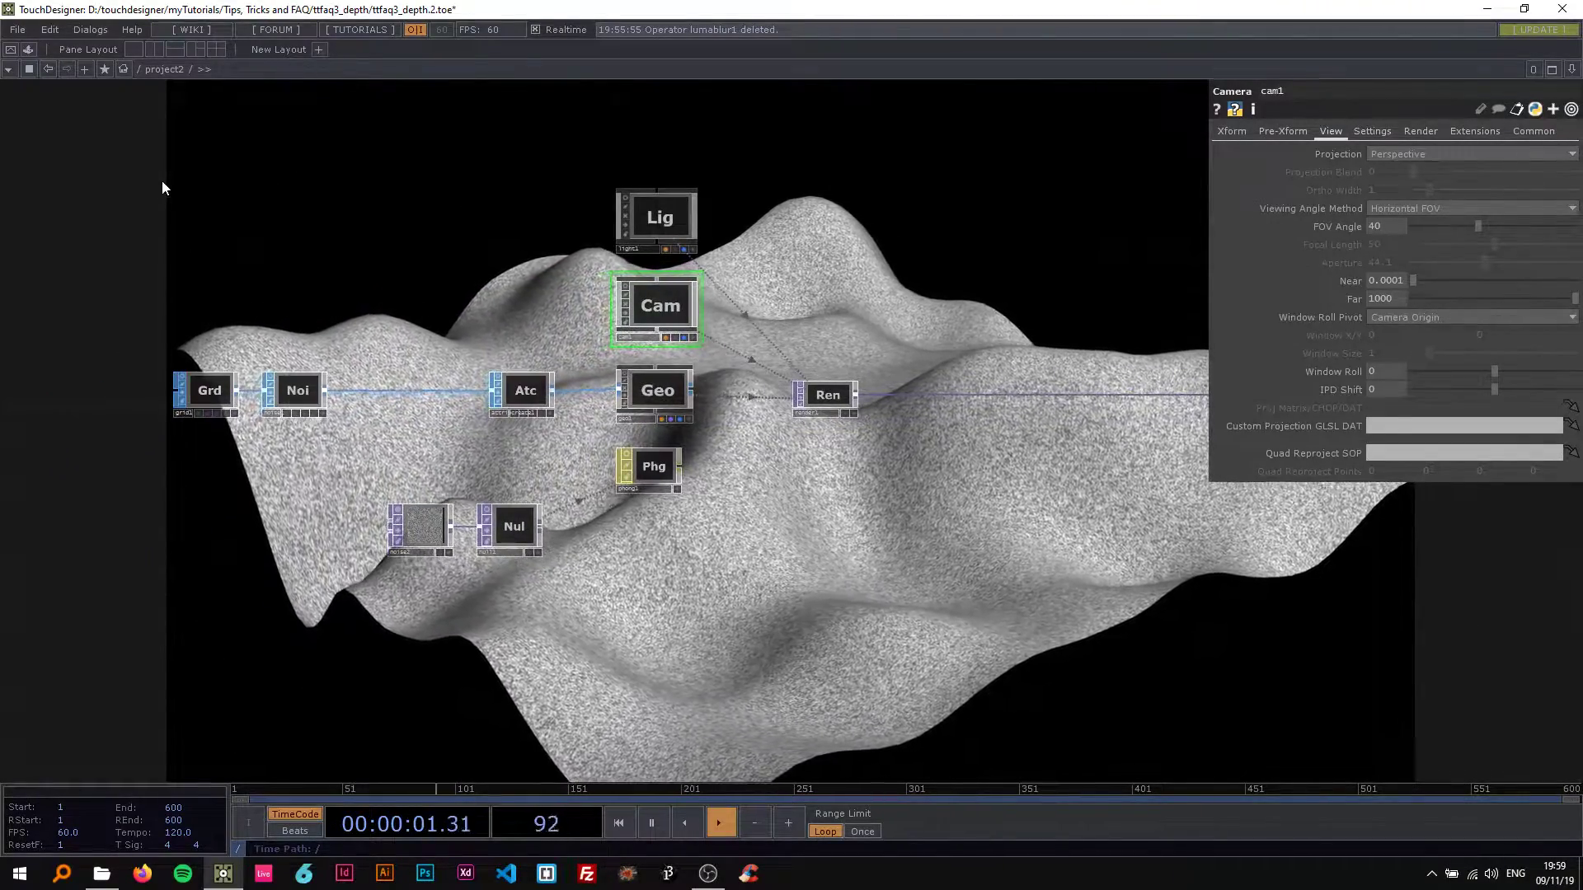
{"action": "left_click_drag", "start_coordinate": [283, 299], "coordinate": [327, 297]}
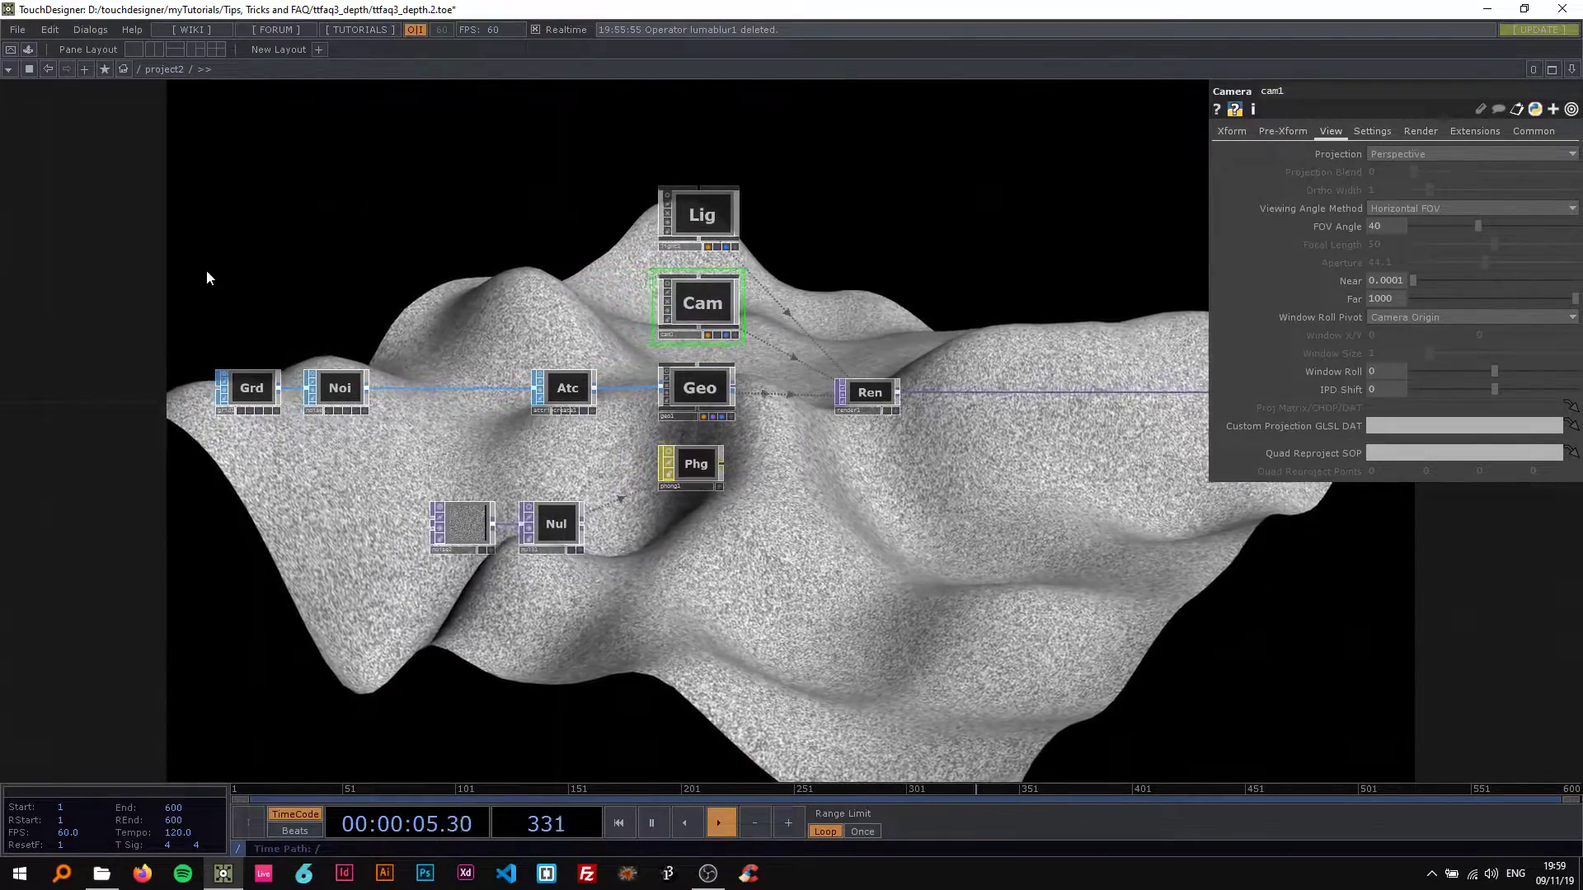
Step: Inspect the settings of the grid, its noise deformation and the noise texture feeding the Phong material
{"action": "scroll", "coordinate": [230, 363], "scroll_direction": "up", "scroll_amount": 2}
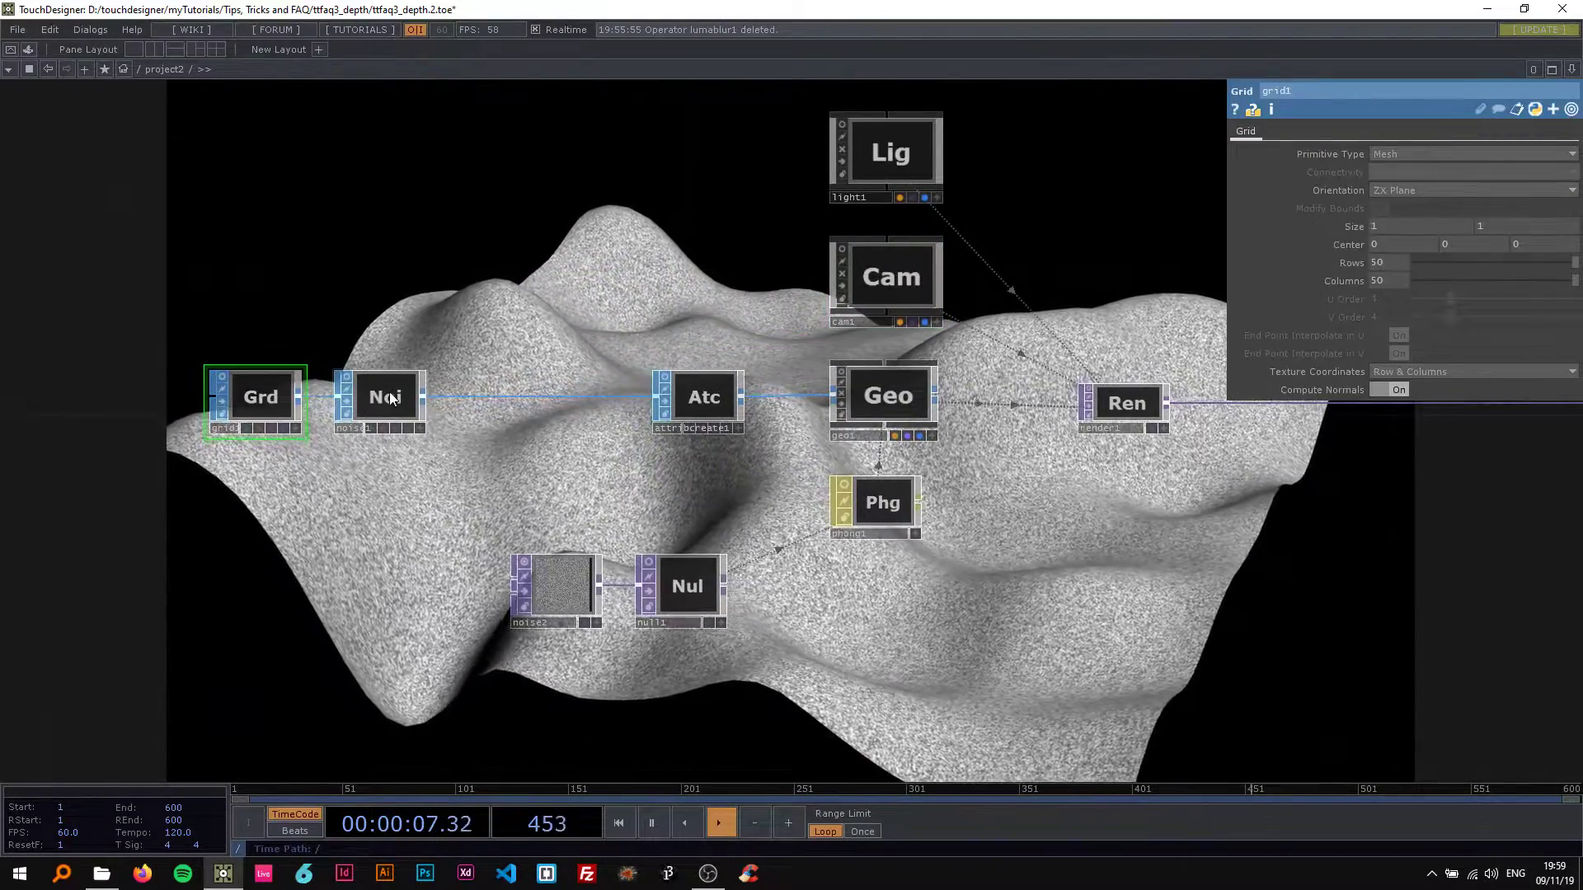
{"action": "left_click", "coordinate": [371, 399]}
{"action": "left_click_drag", "start_coordinate": [594, 314], "coordinate": [325, 215]}
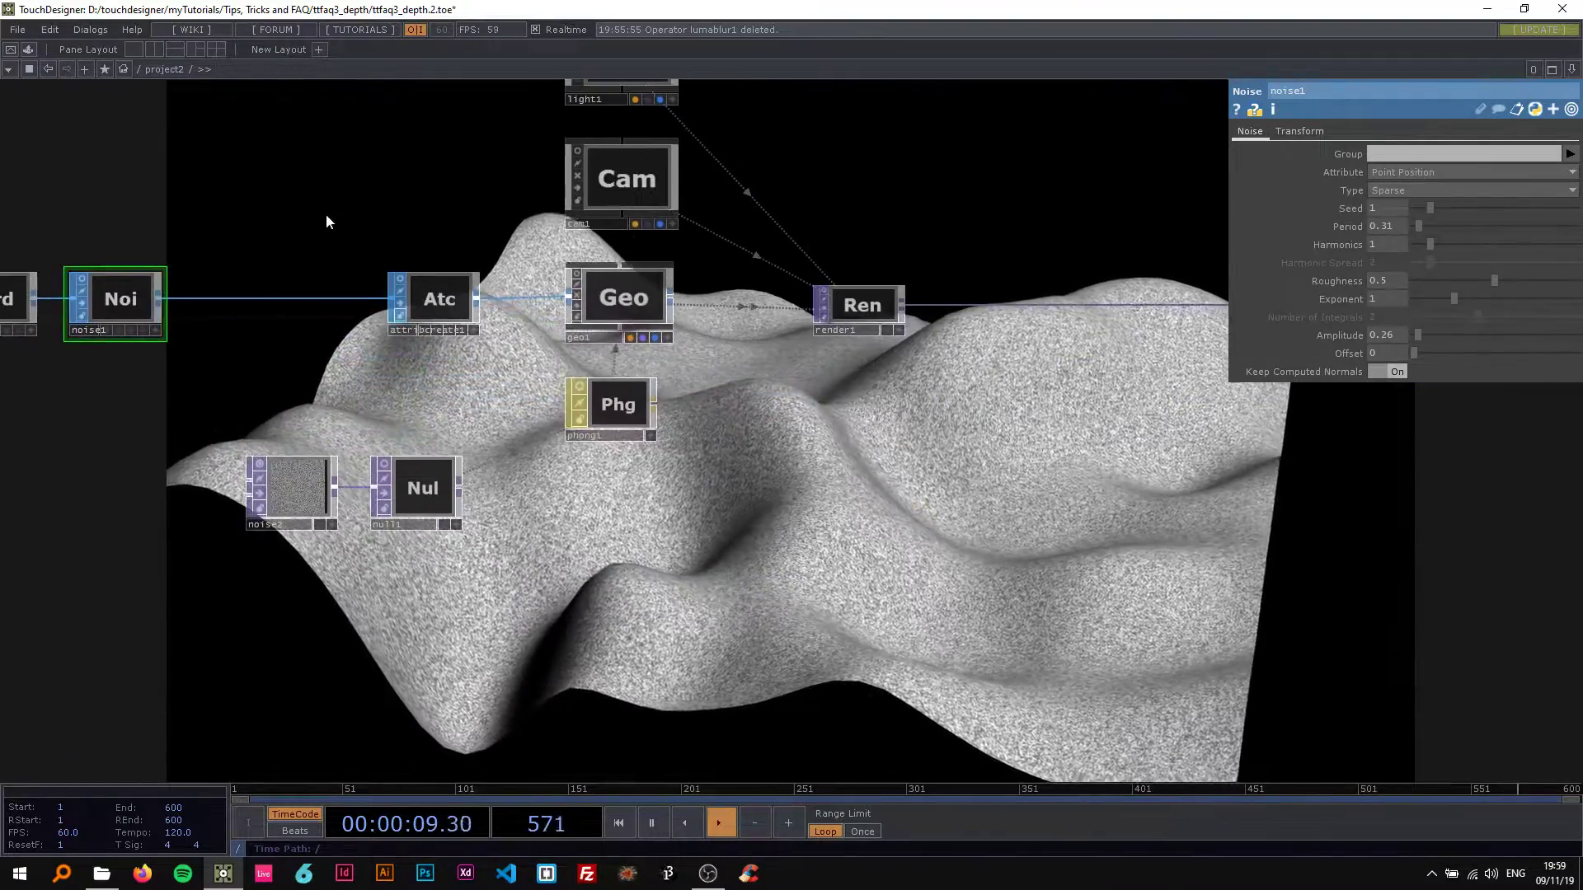
{"action": "left_click_drag", "start_coordinate": [670, 355], "coordinate": [569, 382]}
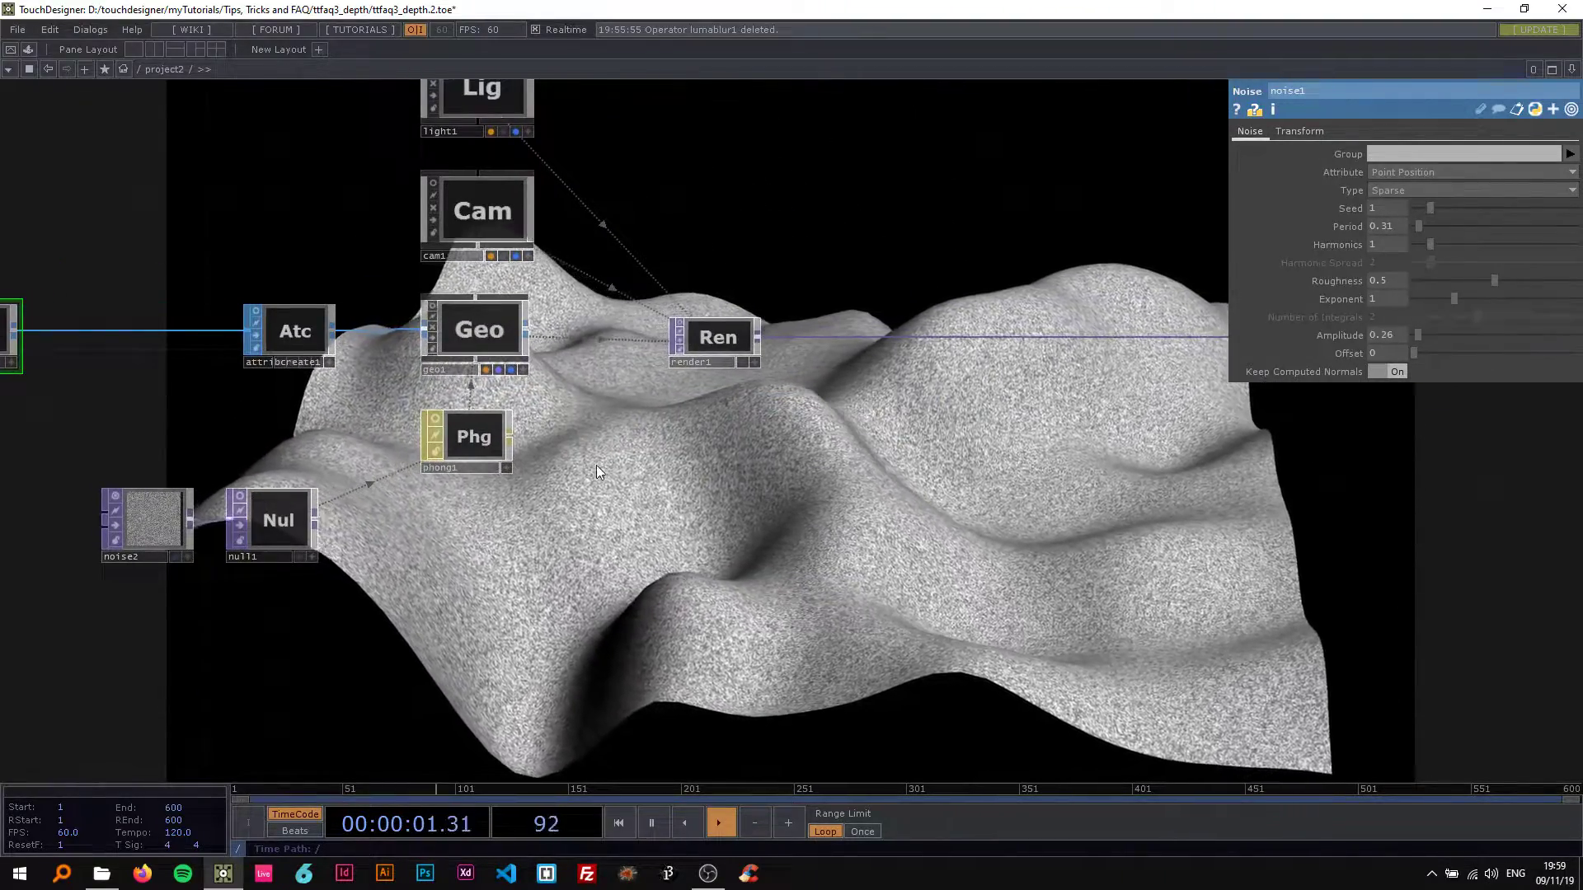
{"action": "left_click_drag", "start_coordinate": [596, 465], "coordinate": [614, 449]}
{"action": "left_click", "coordinate": [204, 495]}
{"action": "scroll", "coordinate": [204, 495], "scroll_direction": "up", "scroll_amount": 10}
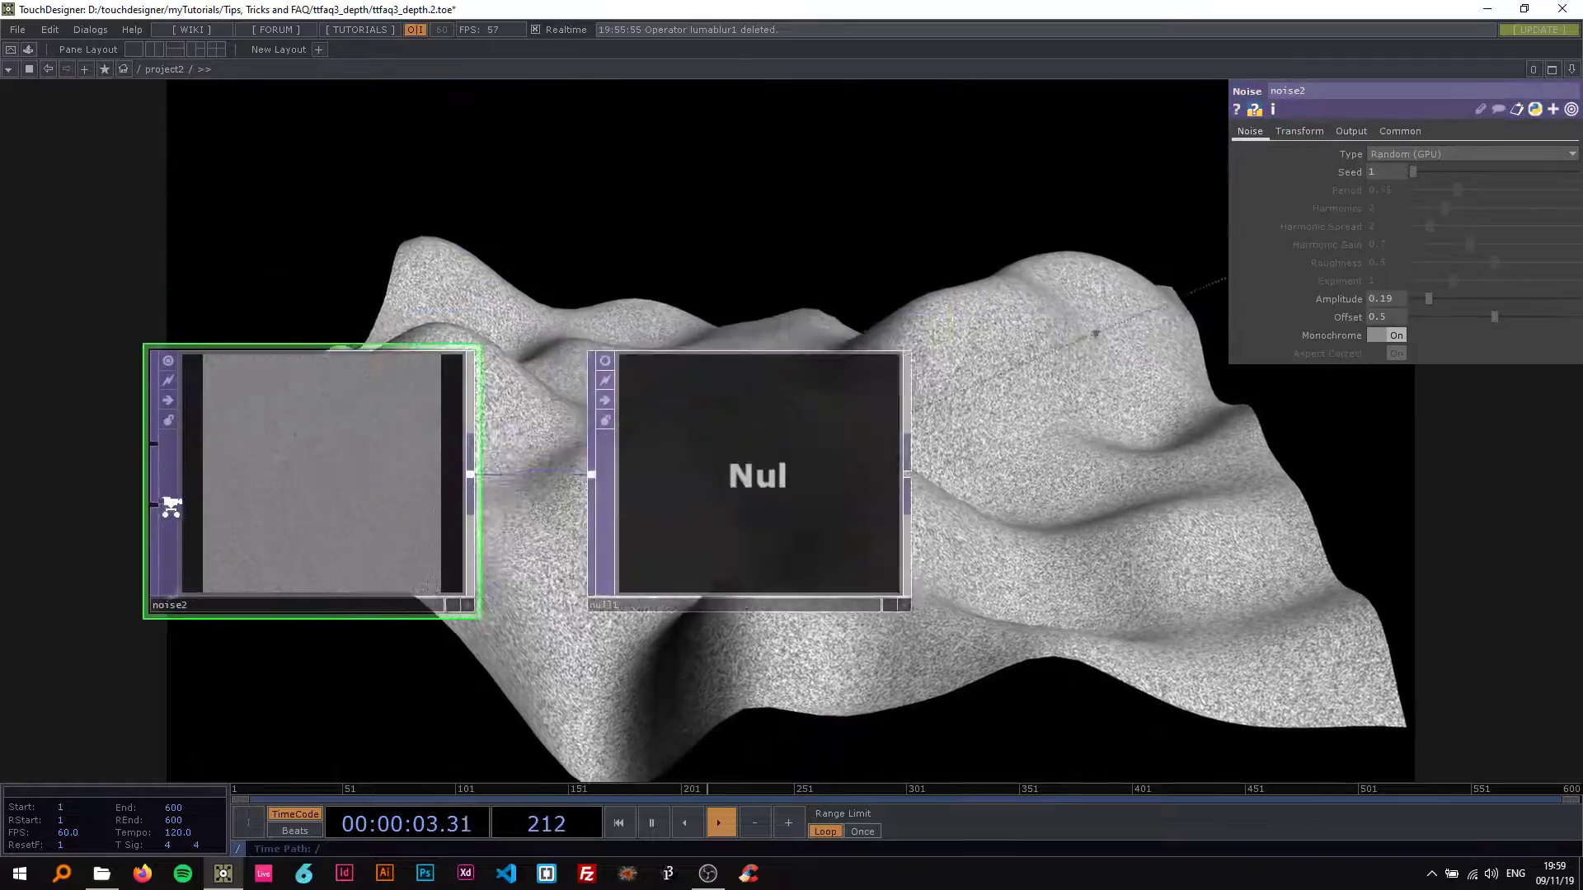
{"action": "scroll", "coordinate": [498, 497], "scroll_direction": "down", "scroll_amount": 10}
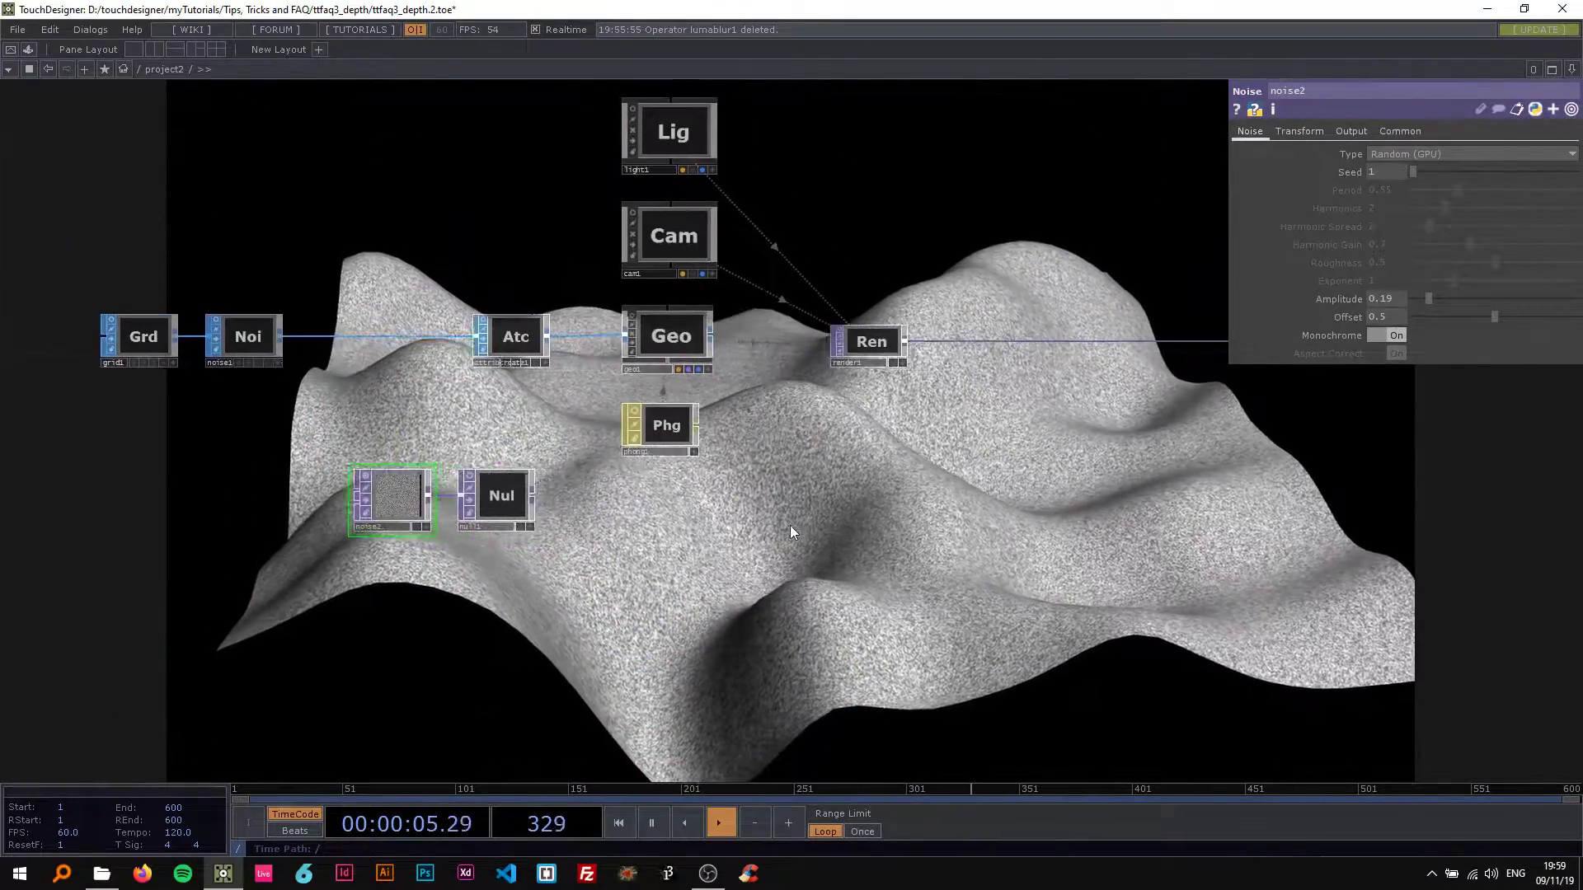
Step: Review the render operator's common settings and the level, transform and null chain that follows it
{"action": "left_click_drag", "start_coordinate": [783, 518], "coordinate": [546, 520]}
{"action": "scroll", "coordinate": [622, 449], "scroll_direction": "up", "scroll_amount": 3}
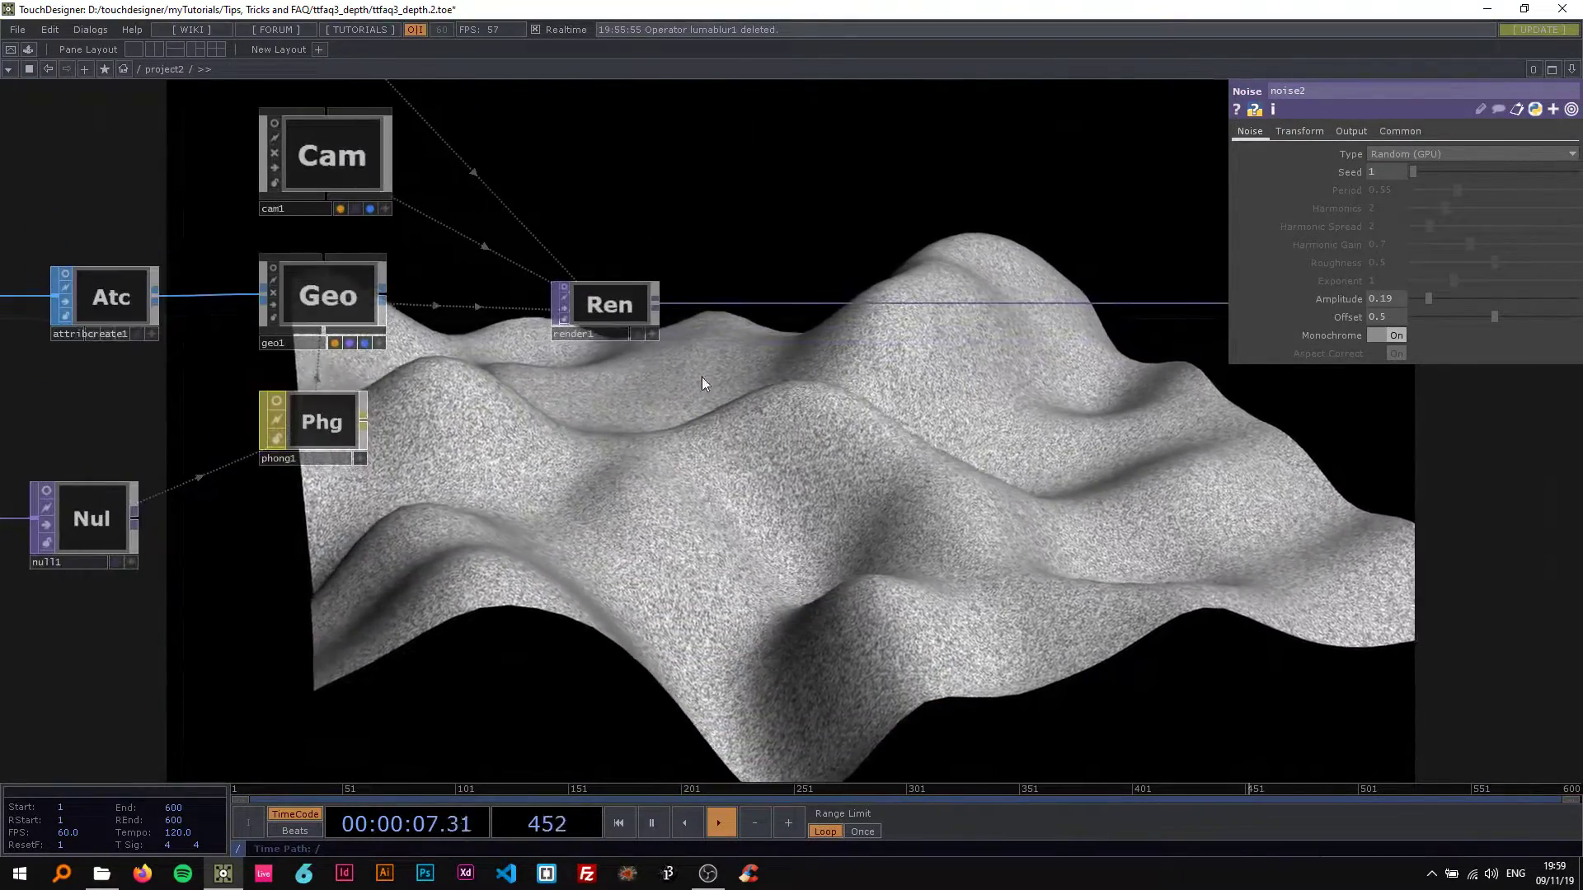
{"action": "left_click_drag", "start_coordinate": [555, 413], "coordinate": [293, 437]}
{"action": "scroll", "coordinate": [531, 464], "scroll_direction": "down", "scroll_amount": 4}
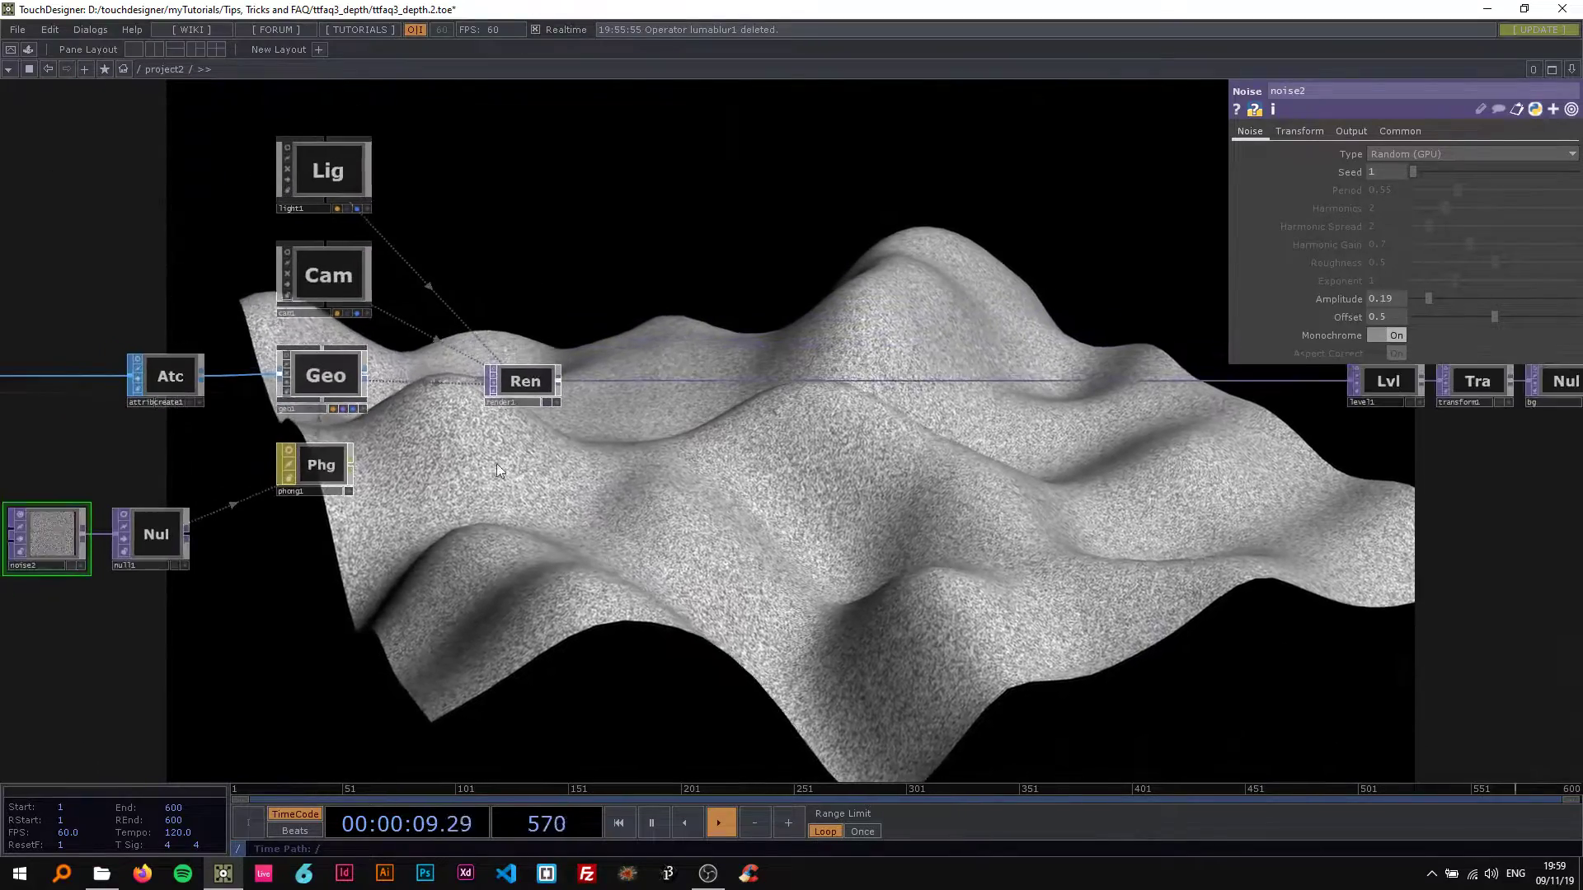
{"action": "left_click_drag", "start_coordinate": [482, 459], "coordinate": [325, 456]}
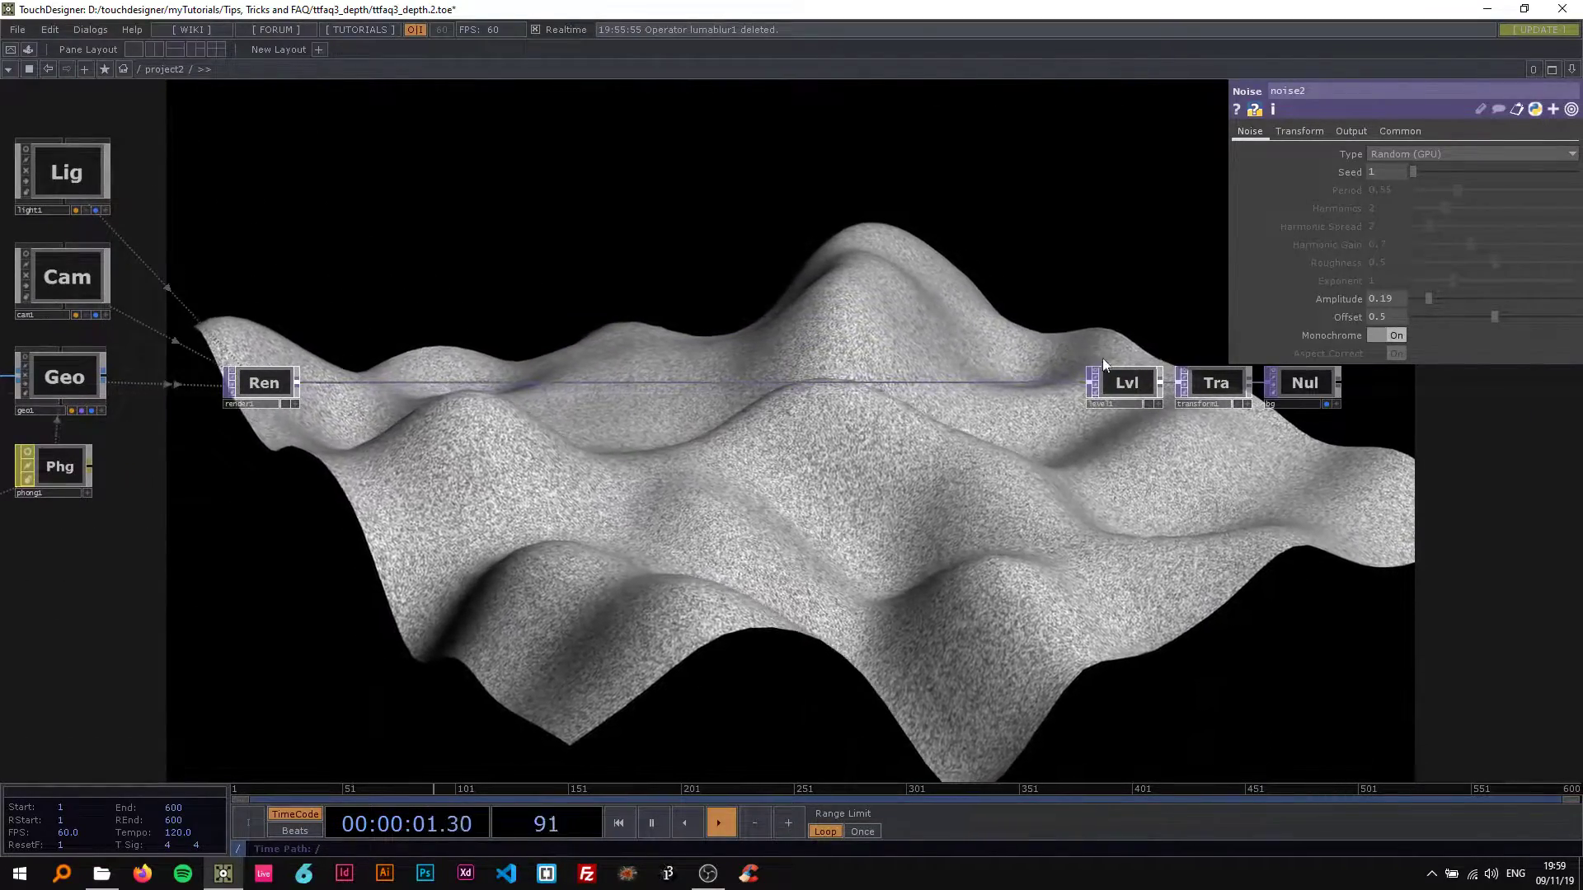
{"action": "left_click", "coordinate": [1216, 383]}
{"action": "left_click", "coordinate": [272, 381]}
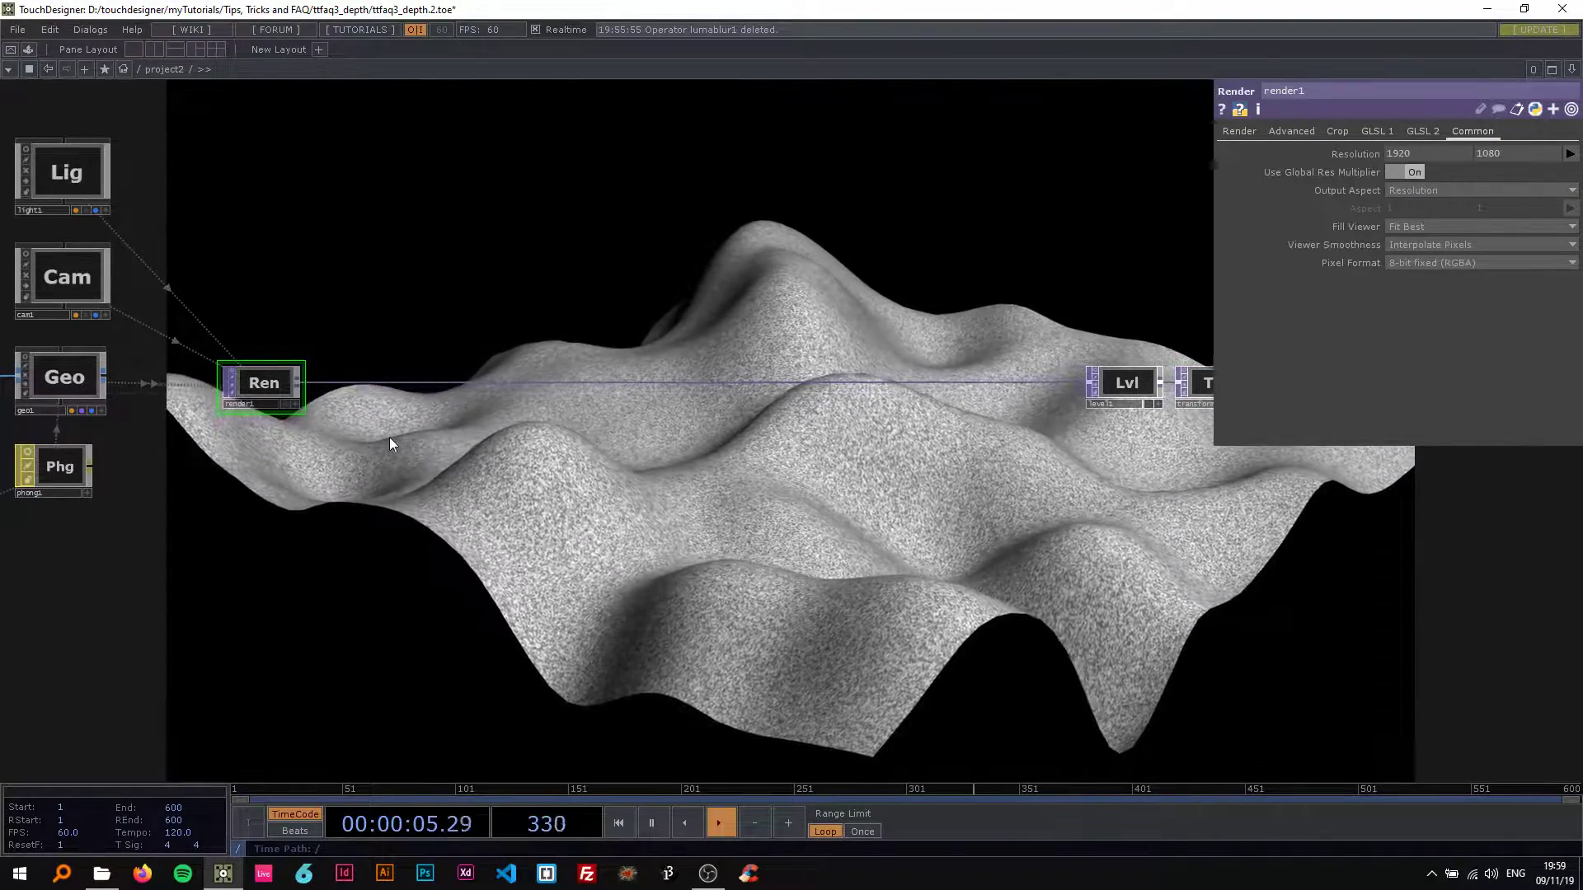
{"action": "left_click_drag", "start_coordinate": [389, 437], "coordinate": [427, 440]}
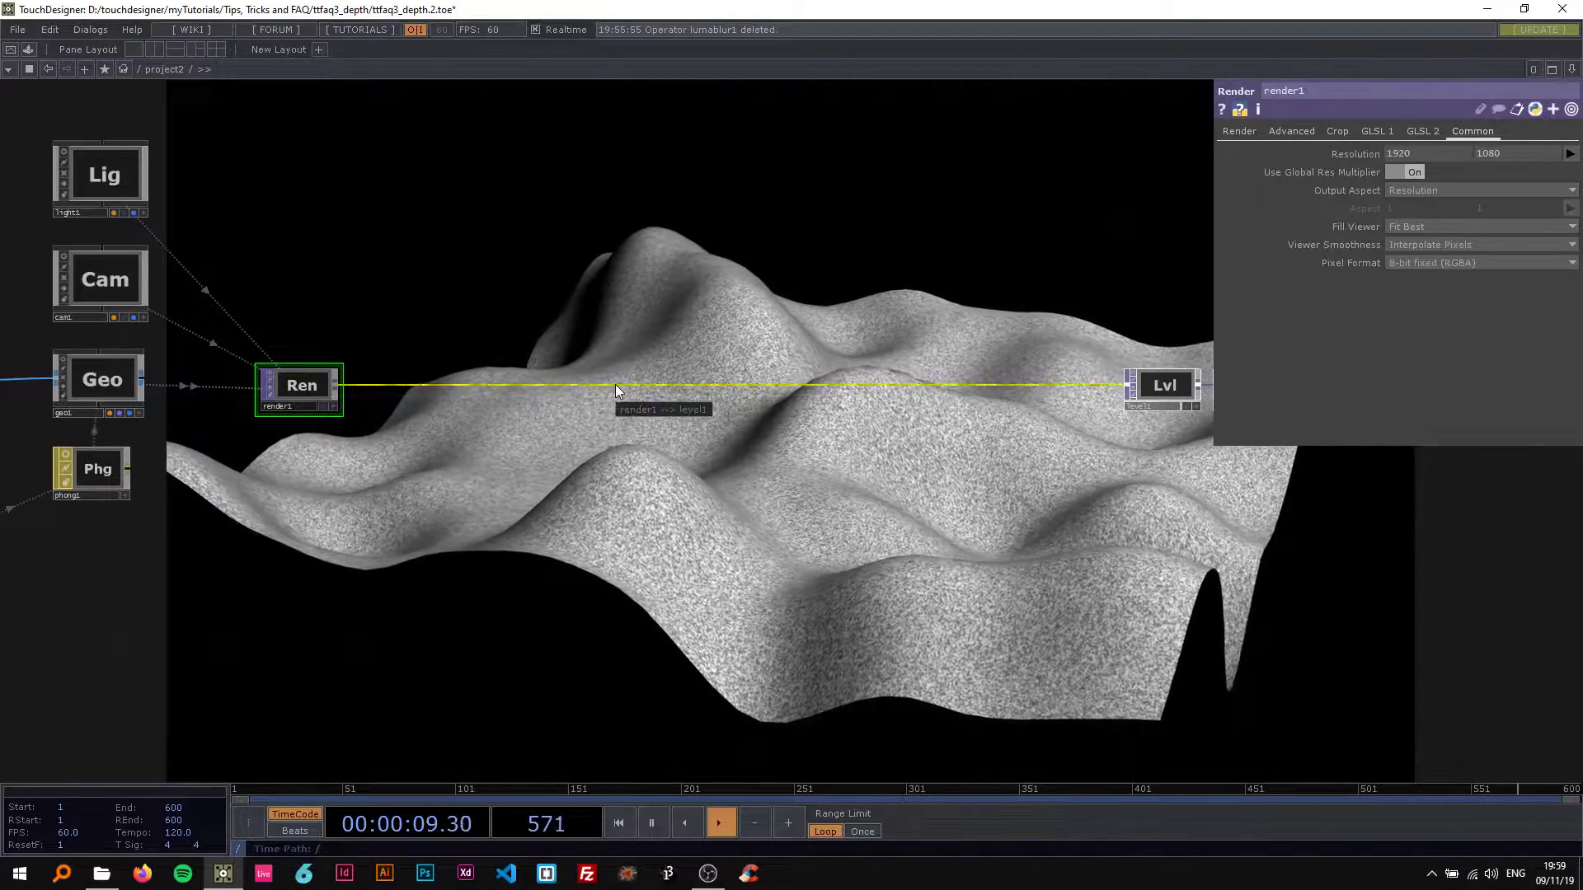
Step: Insert a Luma Blur TOP on the wire between render1 and level1, and place it closer to level1
{"action": "right_click", "coordinate": [617, 384]}
{"action": "left_click", "coordinate": [626, 368]}
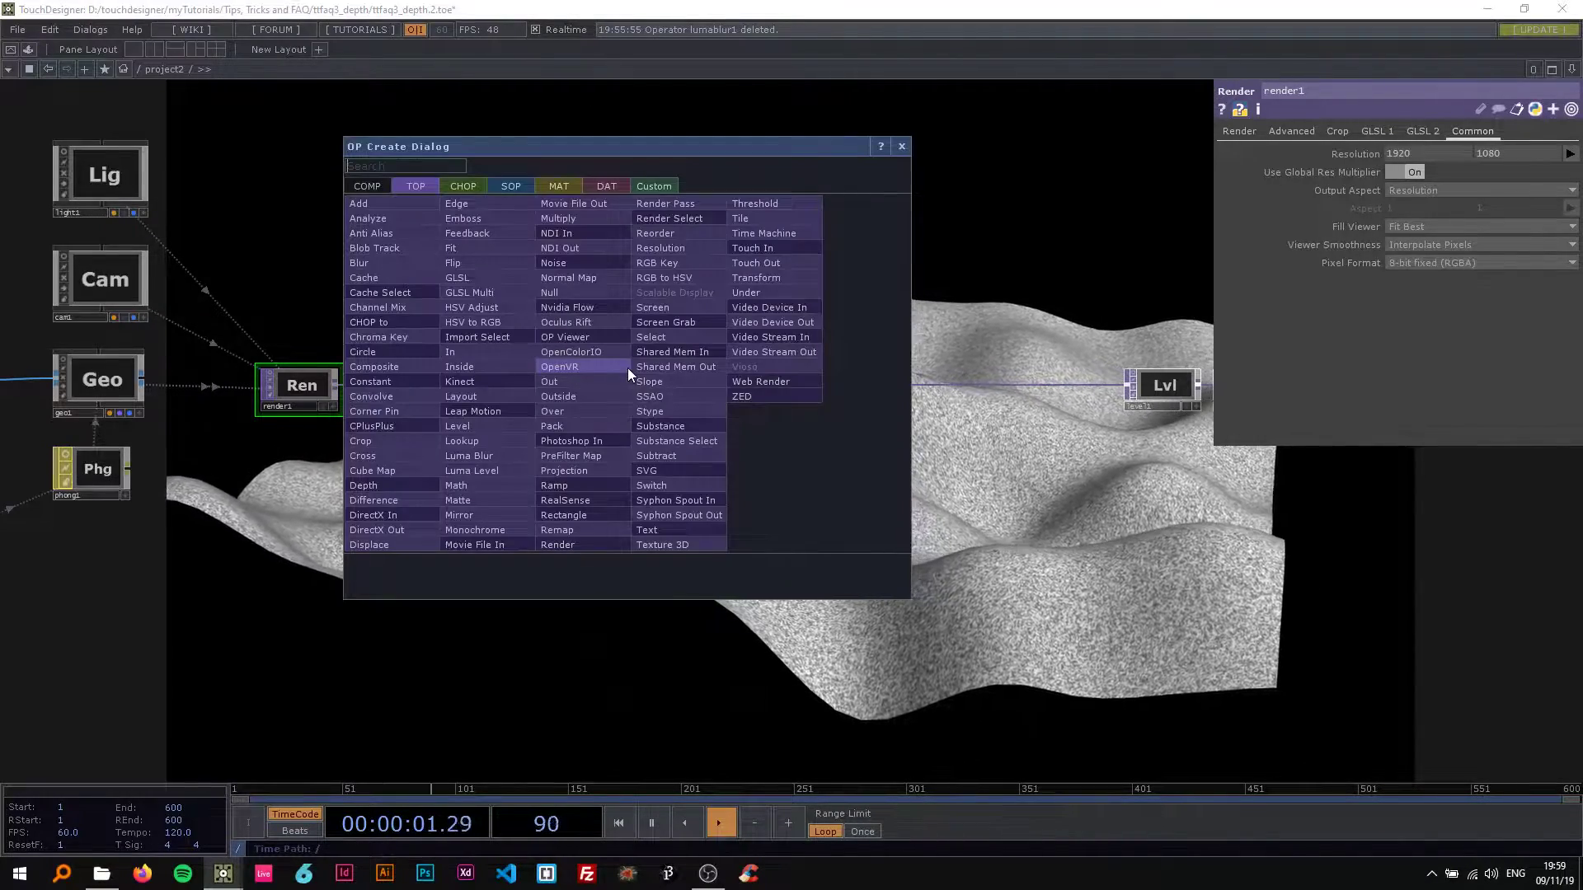
{"action": "type", "text": "lu"}
{"action": "left_click", "coordinate": [490, 455]}
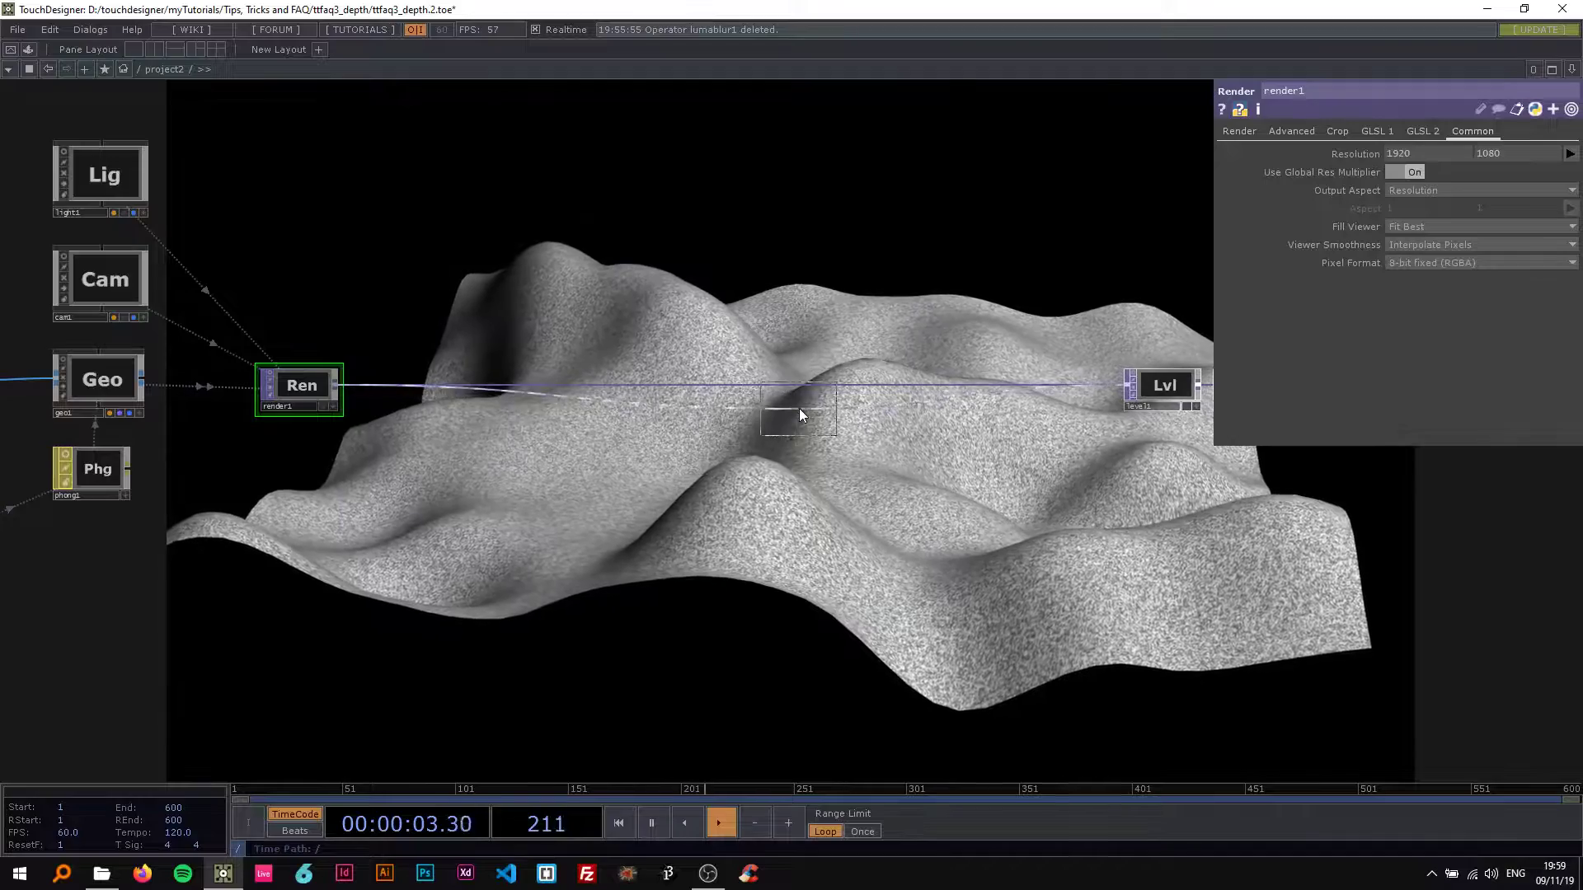
{"action": "left_click", "coordinate": [818, 390]}
{"action": "scroll", "coordinate": [818, 390], "scroll_direction": "up", "scroll_amount": 5}
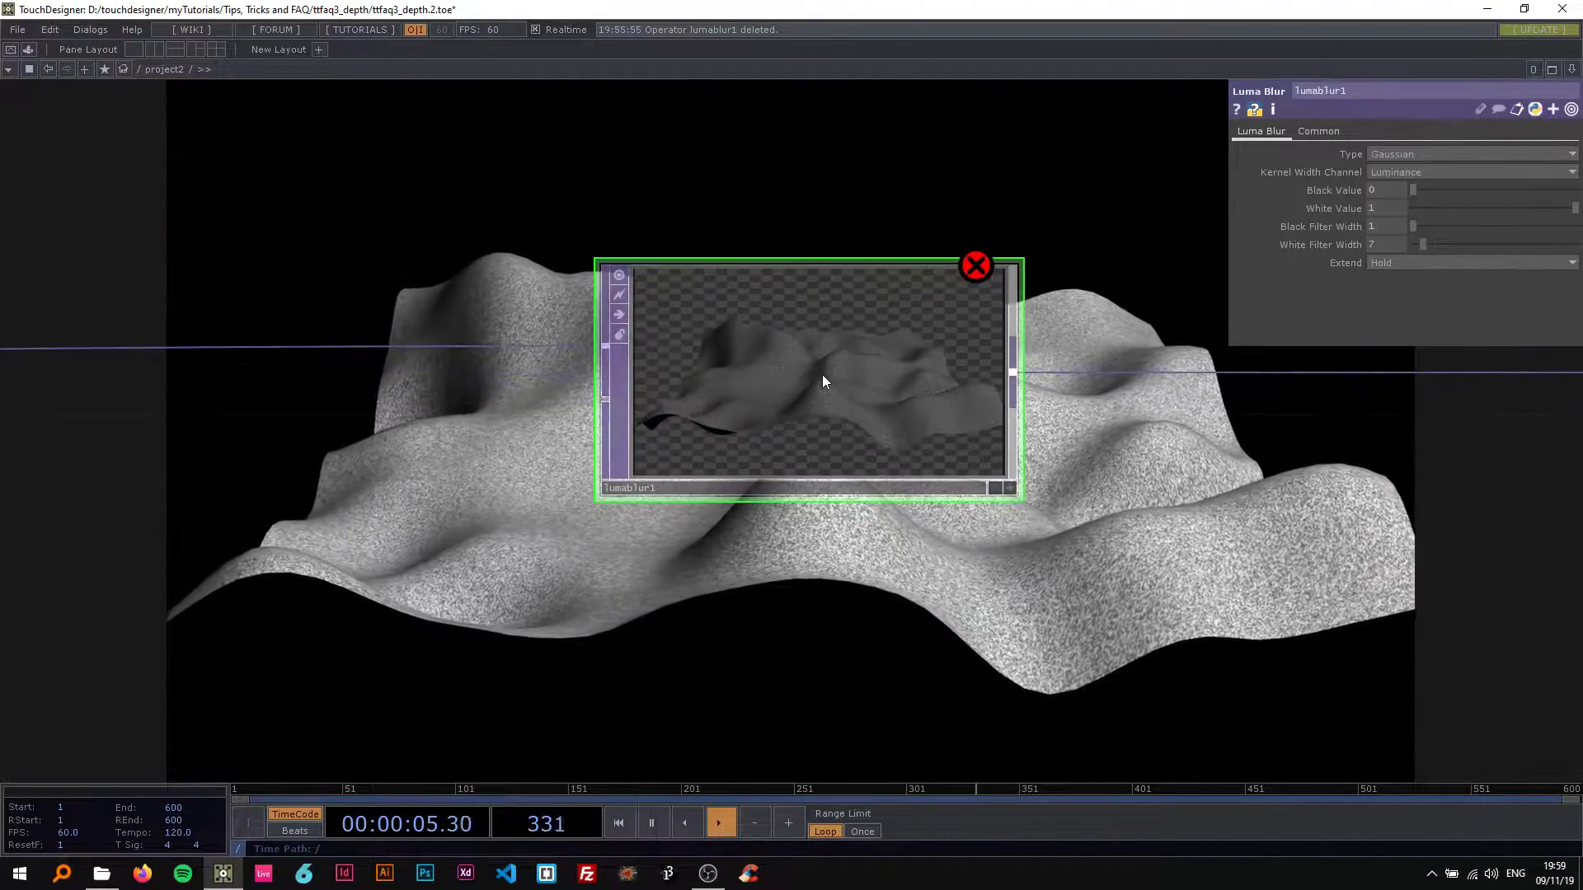
{"action": "scroll", "coordinate": [820, 392], "scroll_direction": "down", "scroll_amount": 5}
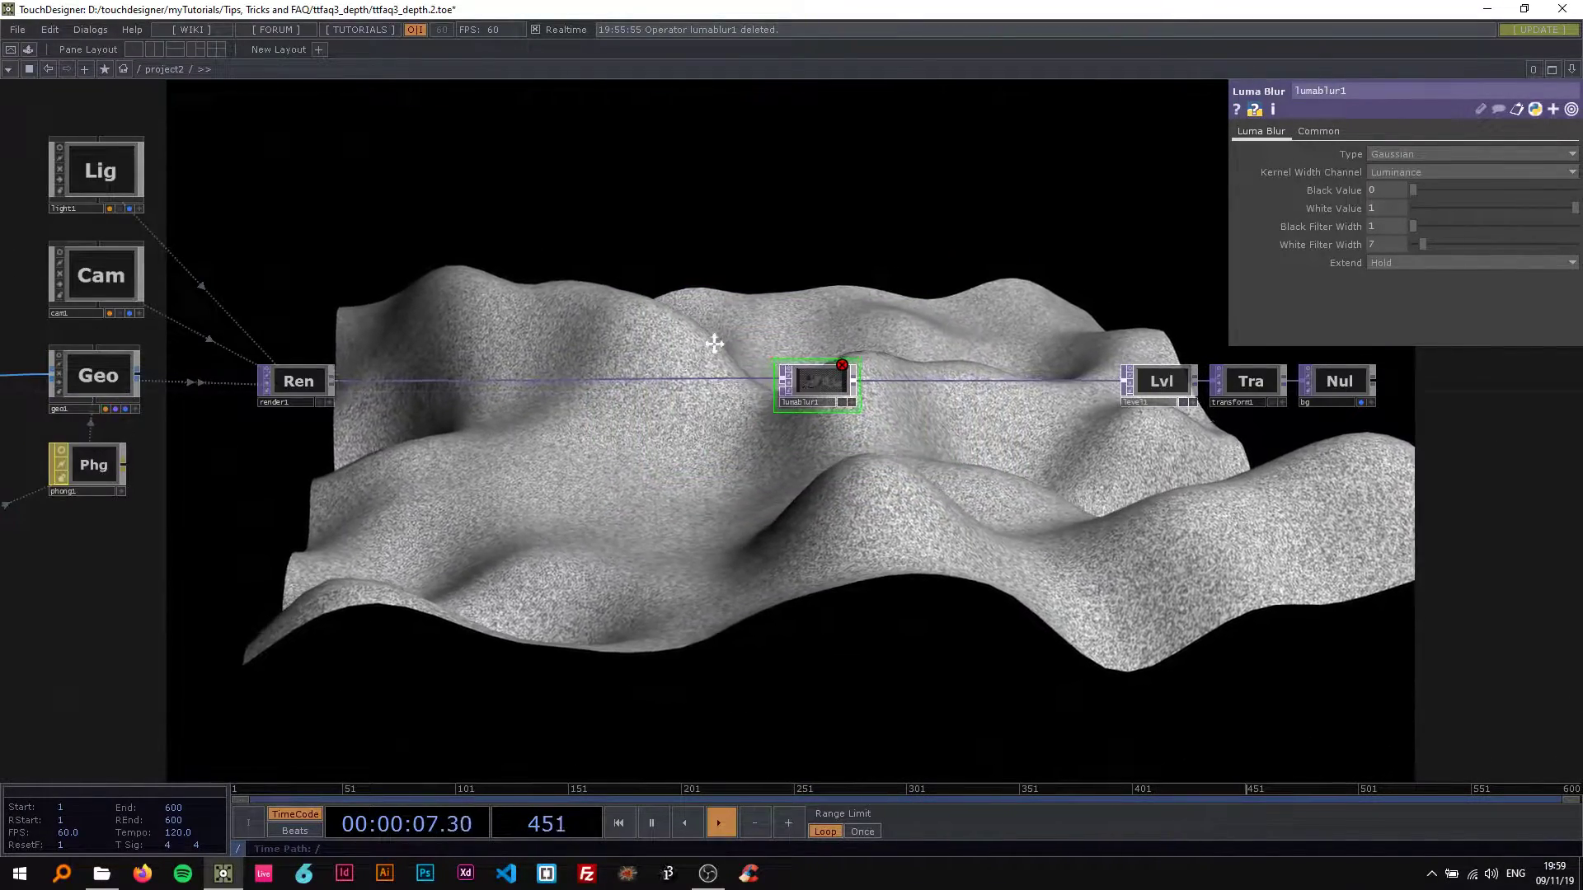
{"action": "left_click_drag", "start_coordinate": [669, 351], "coordinate": [708, 339]}
{"action": "left_click_drag", "start_coordinate": [881, 363], "coordinate": [948, 367]}
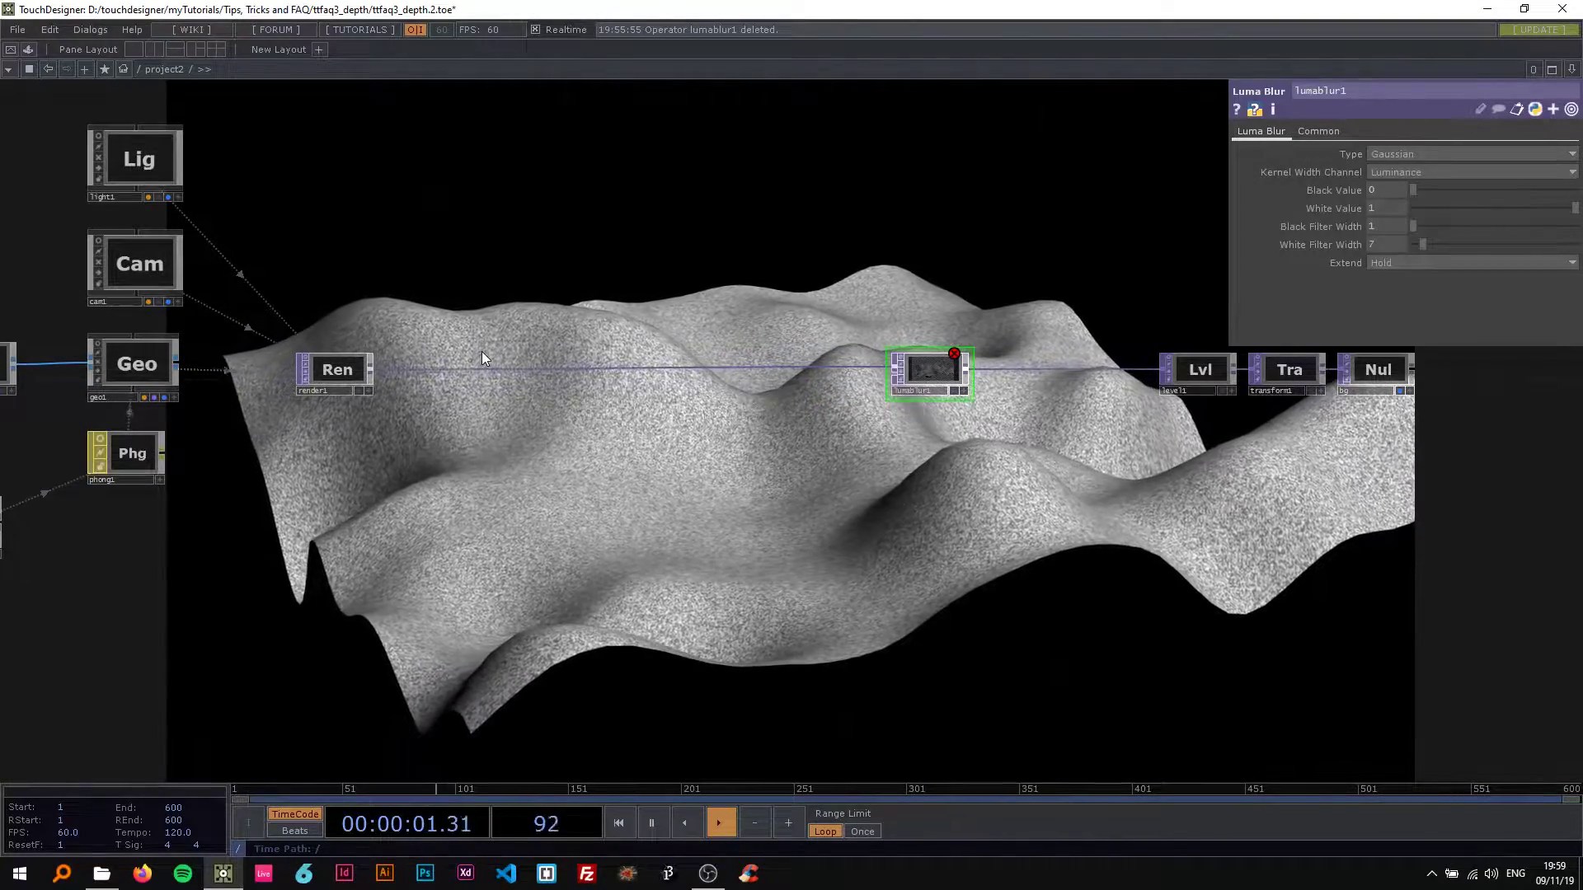
Step: Examine the Luma Blur's preview and inputs in relation to the render that feeds it
{"action": "left_click_drag", "start_coordinate": [423, 474], "coordinate": [446, 426]}
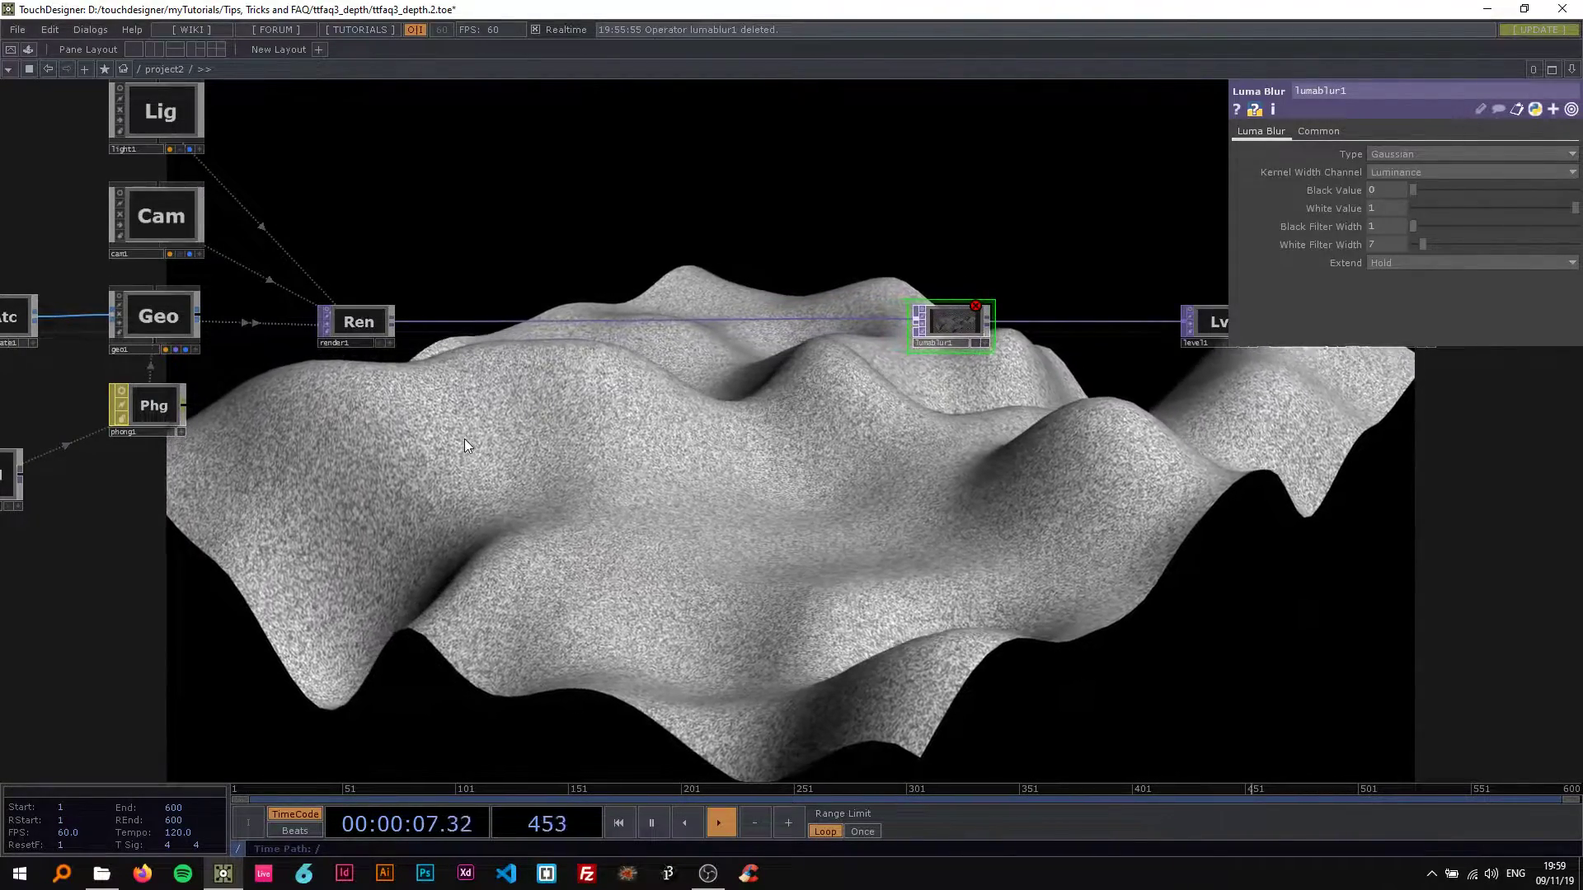
{"action": "scroll", "coordinate": [866, 305], "scroll_direction": "up", "scroll_amount": 3}
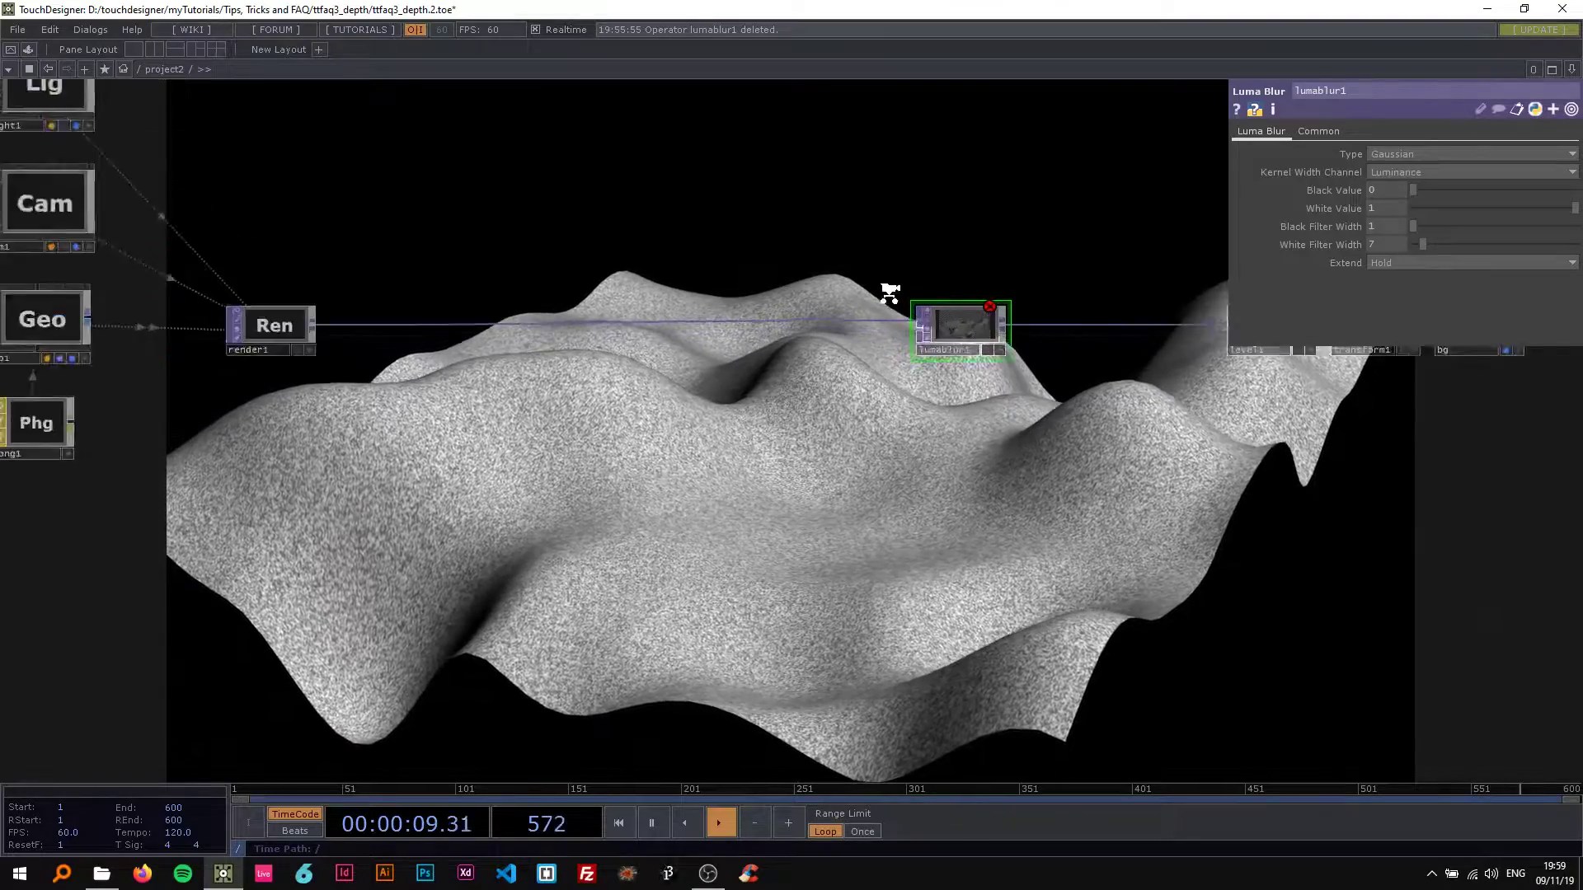
{"action": "scroll", "coordinate": [1028, 346], "scroll_direction": "up", "scroll_amount": 3}
{"action": "left_click_drag", "start_coordinate": [999, 344], "coordinate": [918, 343]}
{"action": "scroll", "coordinate": [917, 341], "scroll_direction": "down", "scroll_amount": 3}
{"action": "left_click_drag", "start_coordinate": [614, 315], "coordinate": [699, 308]}
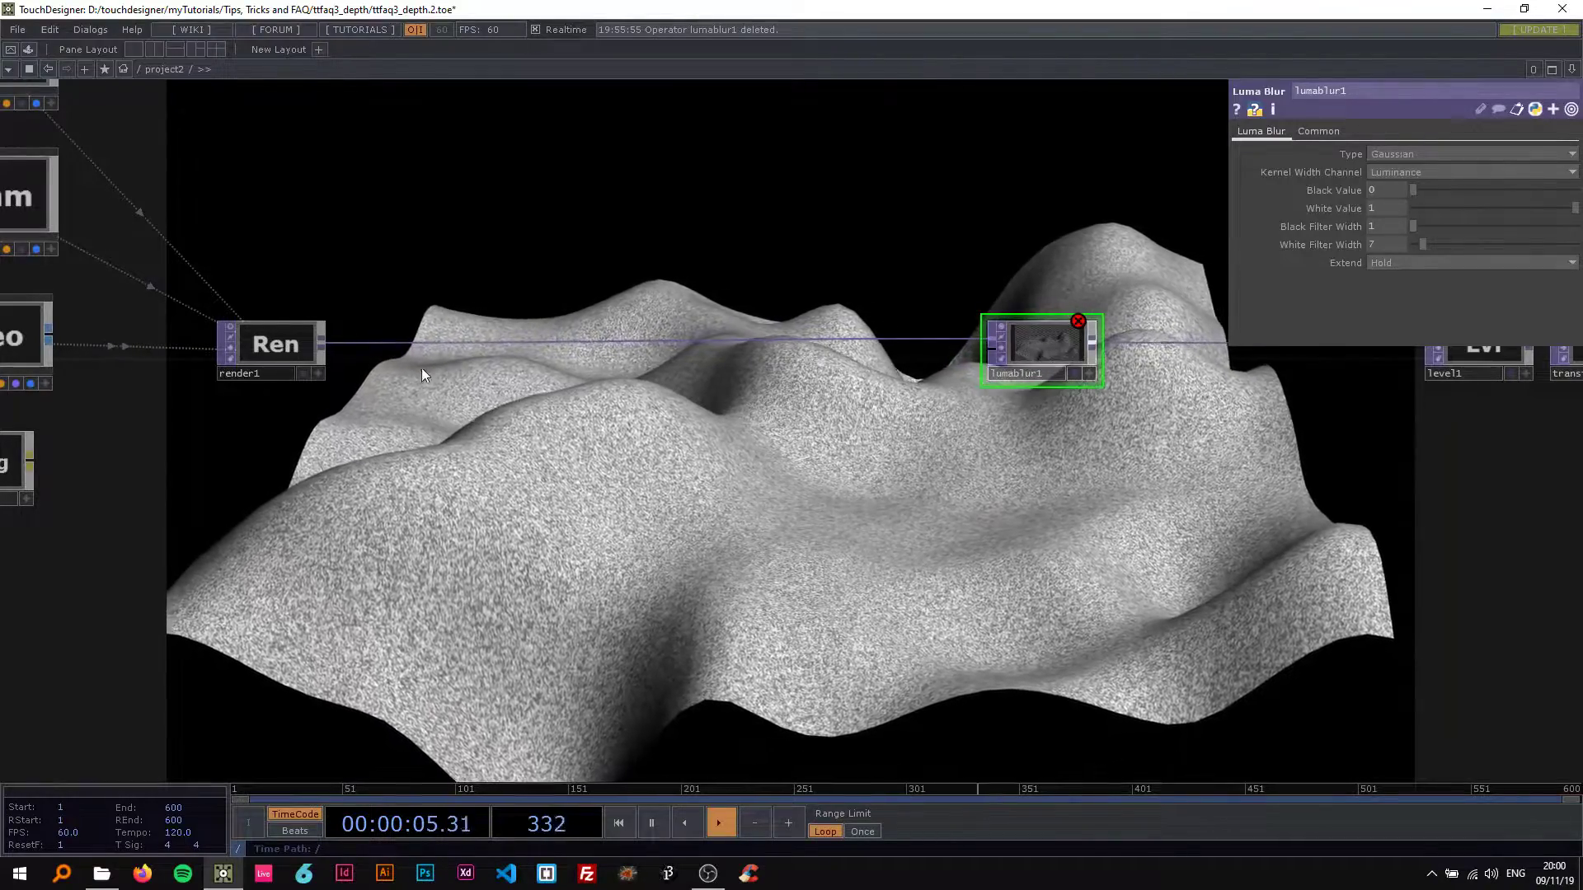
{"action": "left_click", "coordinate": [288, 352]}
{"action": "scroll", "coordinate": [296, 352], "scroll_direction": "up", "scroll_amount": 1}
{"action": "scroll", "coordinate": [297, 353], "scroll_direction": "up", "scroll_amount": 1}
{"action": "scroll", "coordinate": [329, 352], "scroll_direction": "down", "scroll_amount": 2}
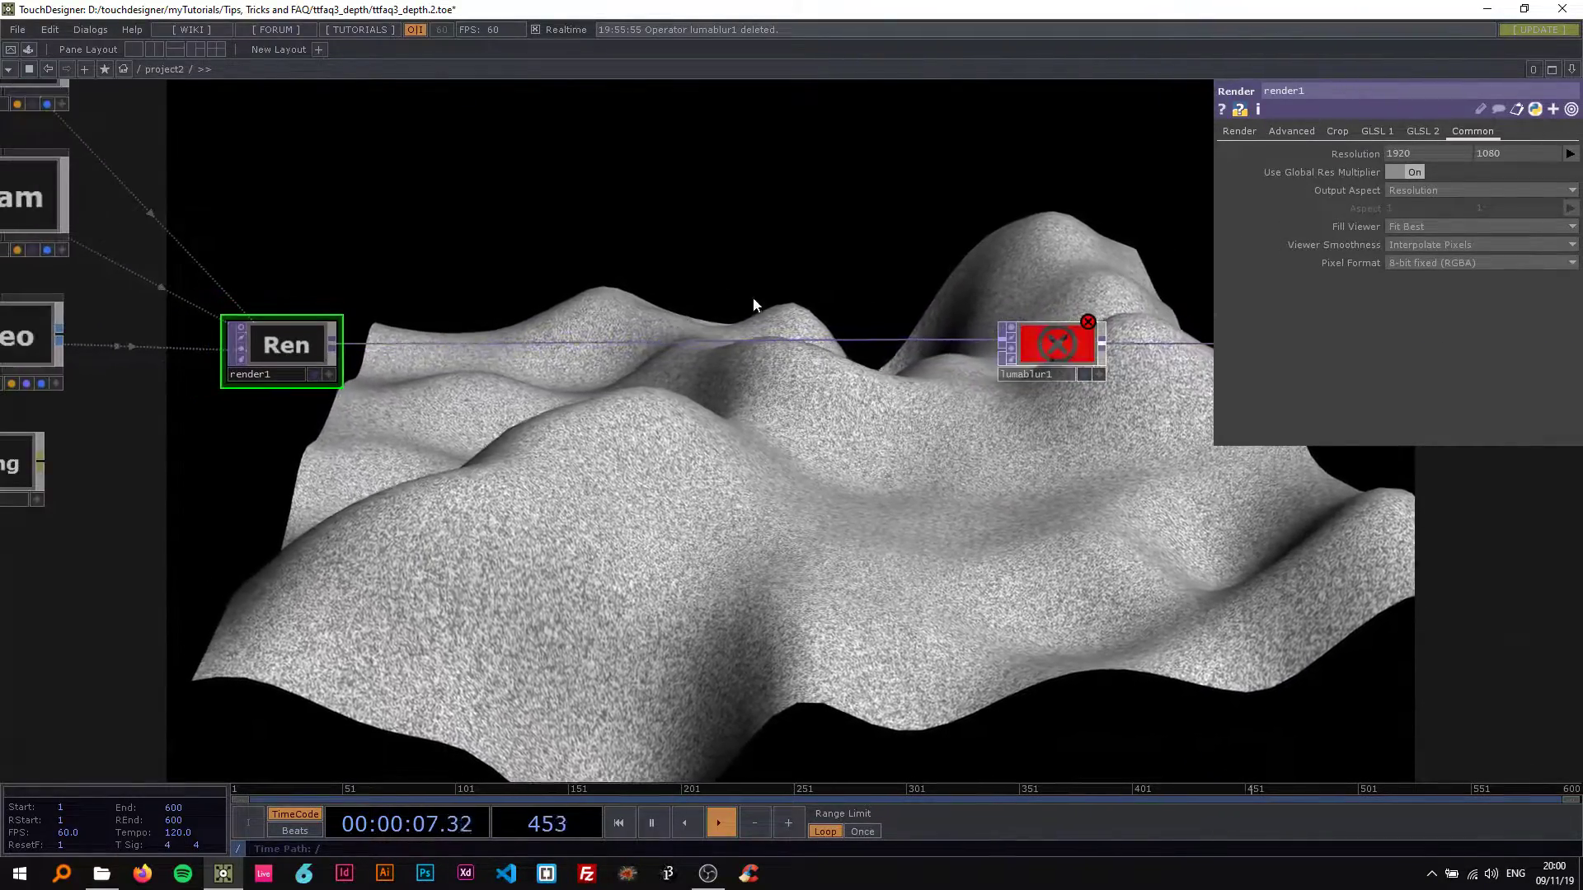
{"action": "left_click_drag", "start_coordinate": [899, 289], "coordinate": [666, 282]}
Step: Examine the Luma Blur's parameters and its unconnected second input against the rendered terrain
{"action": "left_click", "coordinate": [826, 343]}
{"action": "scroll", "coordinate": [789, 339], "scroll_direction": "up", "scroll_amount": 2}
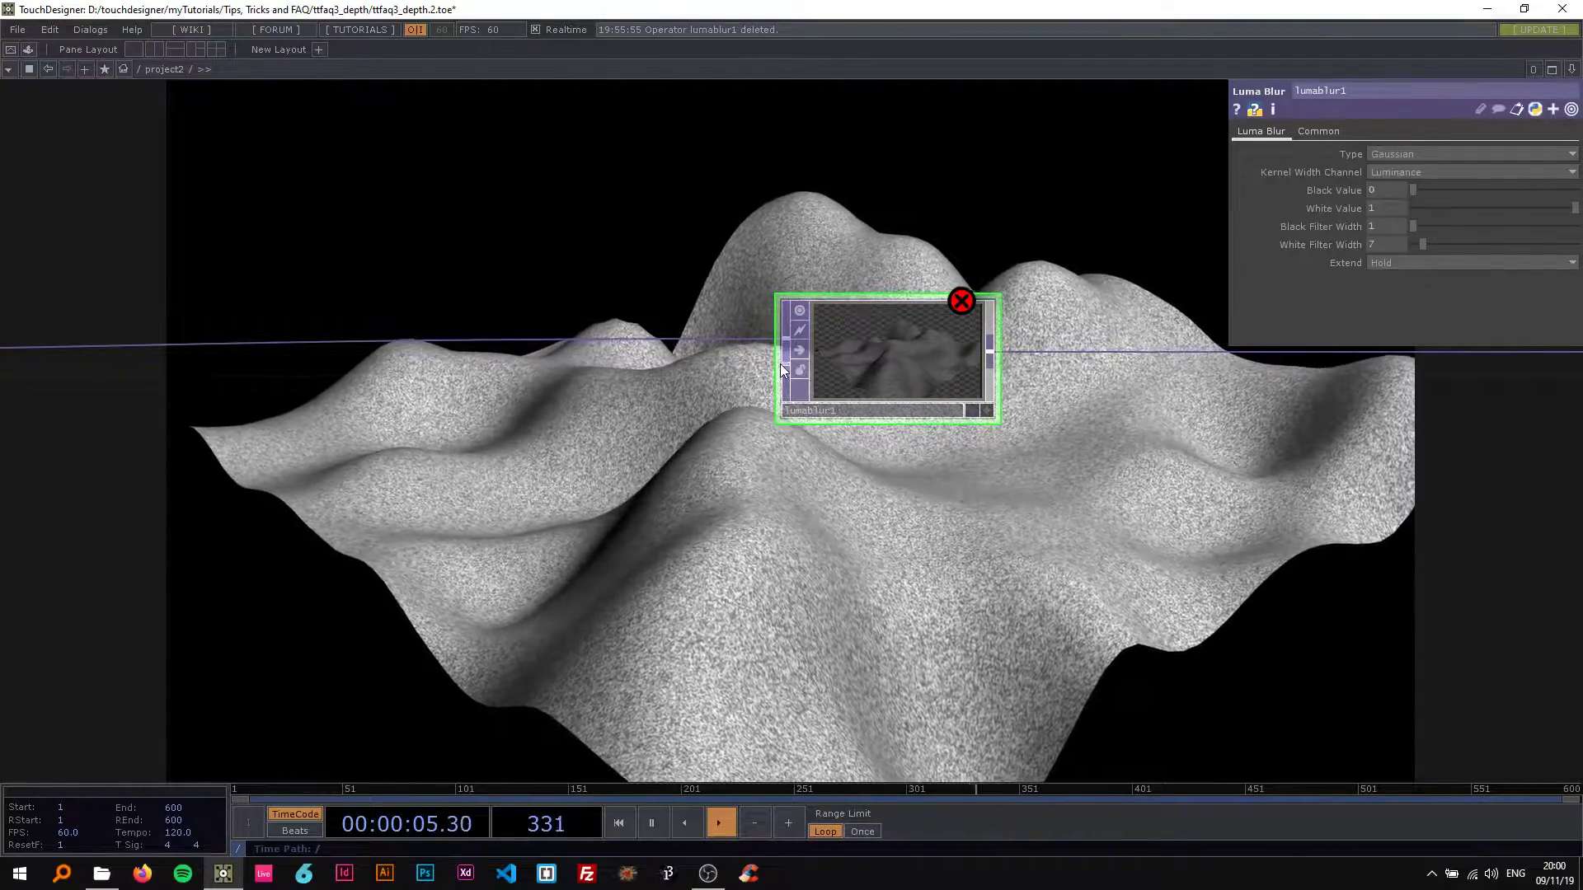
{"action": "scroll", "coordinate": [780, 364], "scroll_direction": "down", "scroll_amount": 1}
{"action": "left_click_drag", "start_coordinate": [728, 384], "coordinate": [806, 354]}
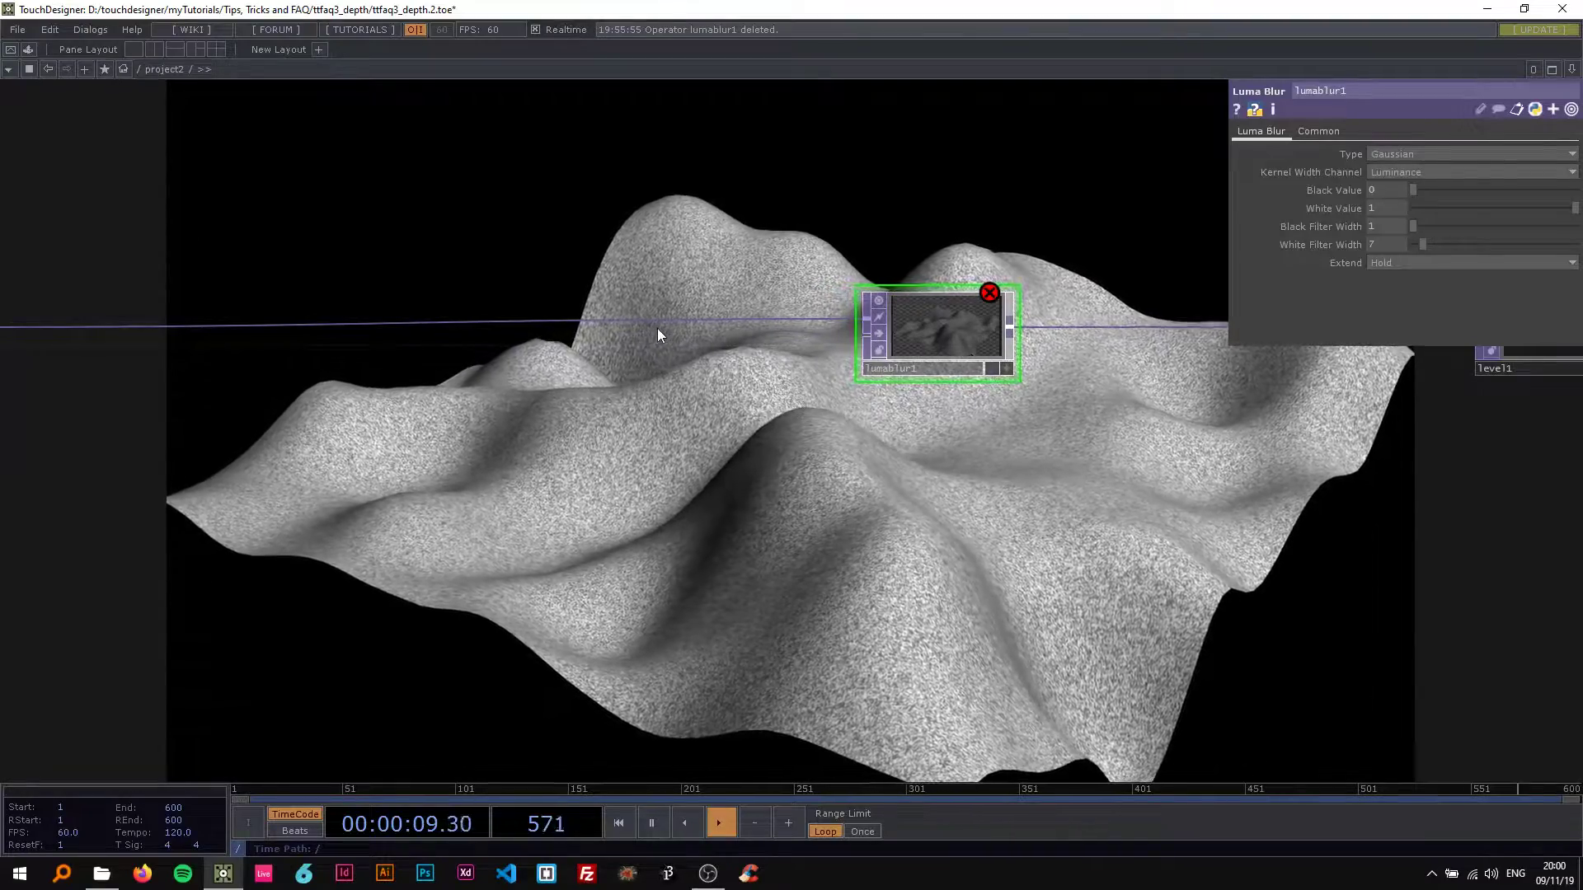
{"action": "scroll", "coordinate": [521, 456], "scroll_direction": "down", "scroll_amount": 2}
{"action": "left_click_drag", "start_coordinate": [521, 457], "coordinate": [596, 414]}
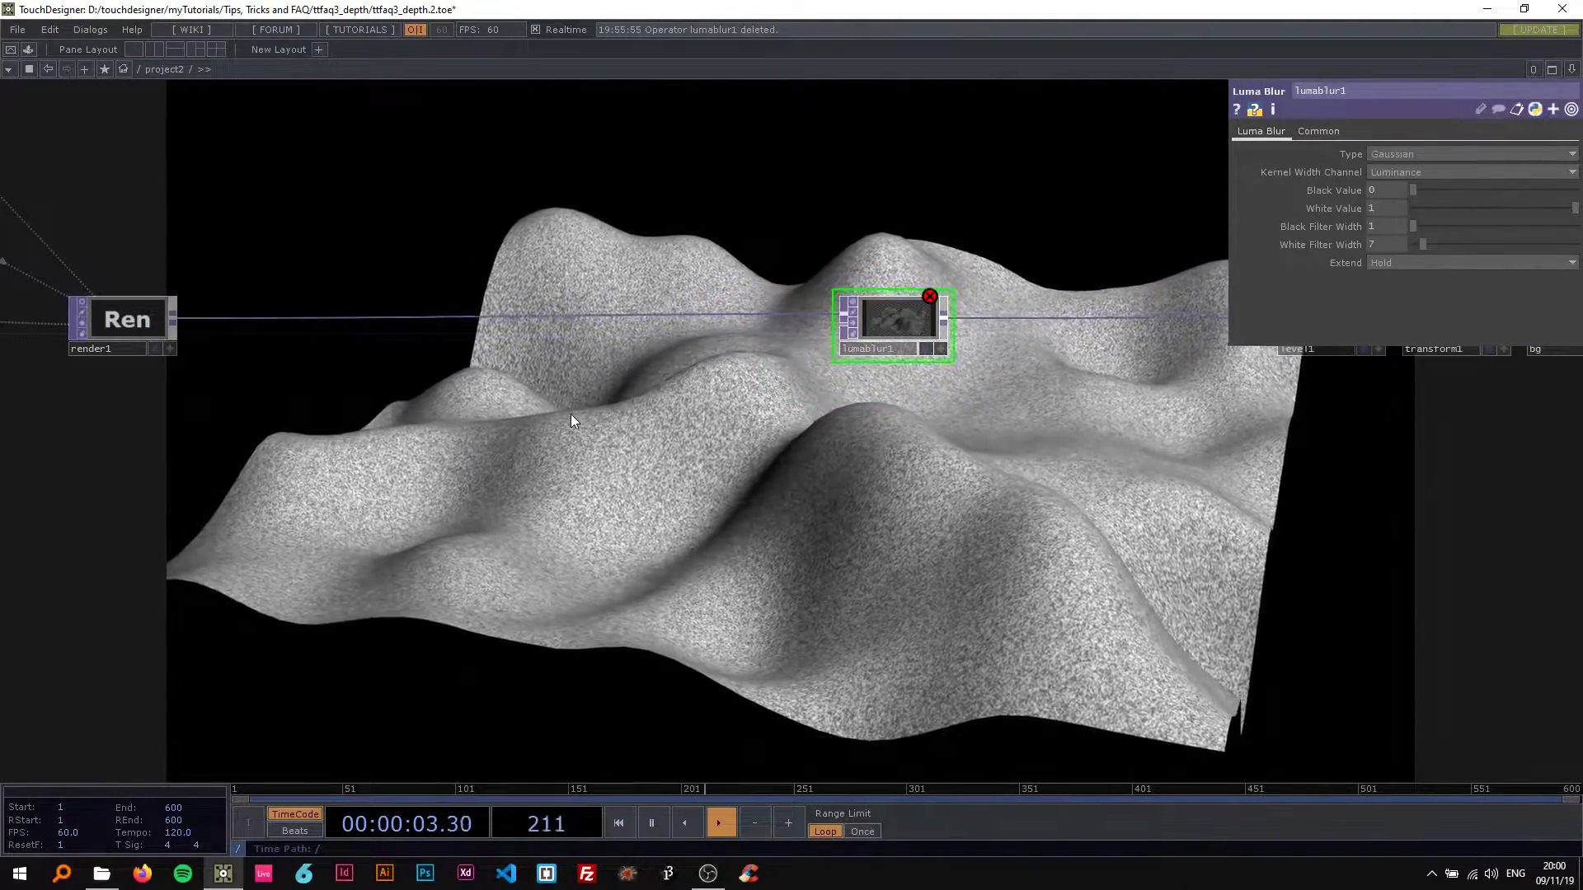
{"action": "scroll", "coordinate": [557, 414], "scroll_direction": "up", "scroll_amount": 1}
{"action": "left_click_drag", "start_coordinate": [792, 388], "coordinate": [674, 406]}
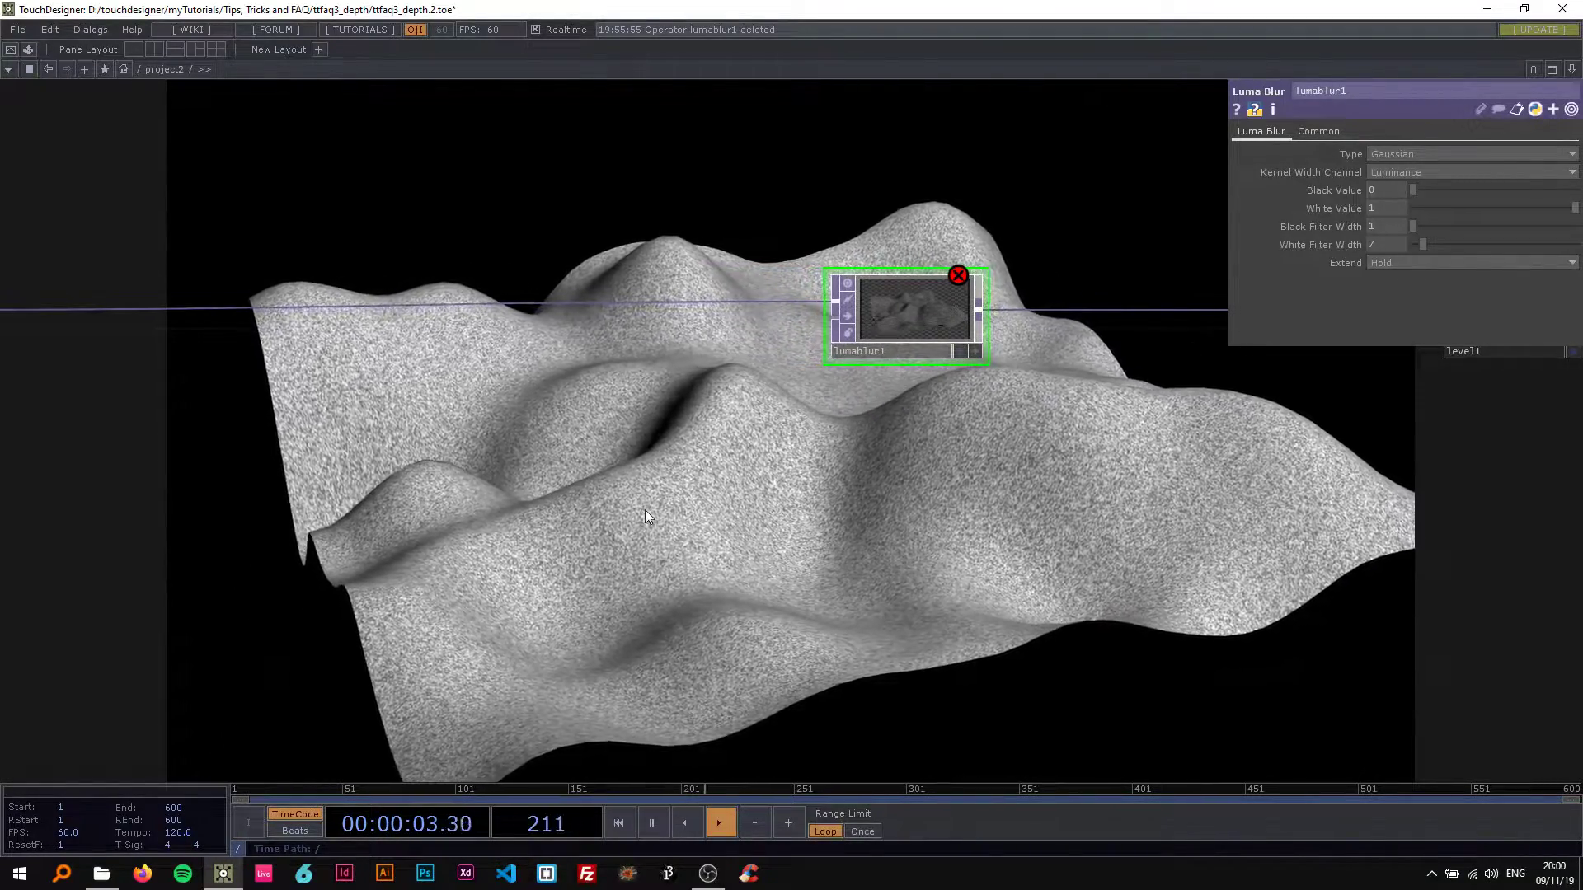
Step: Add a Ramp TOP below the wire between render1 and the Luma Blur
{"action": "left_click_drag", "start_coordinate": [645, 509], "coordinate": [931, 437]}
{"action": "scroll", "coordinate": [827, 460], "scroll_direction": "down", "scroll_amount": 2}
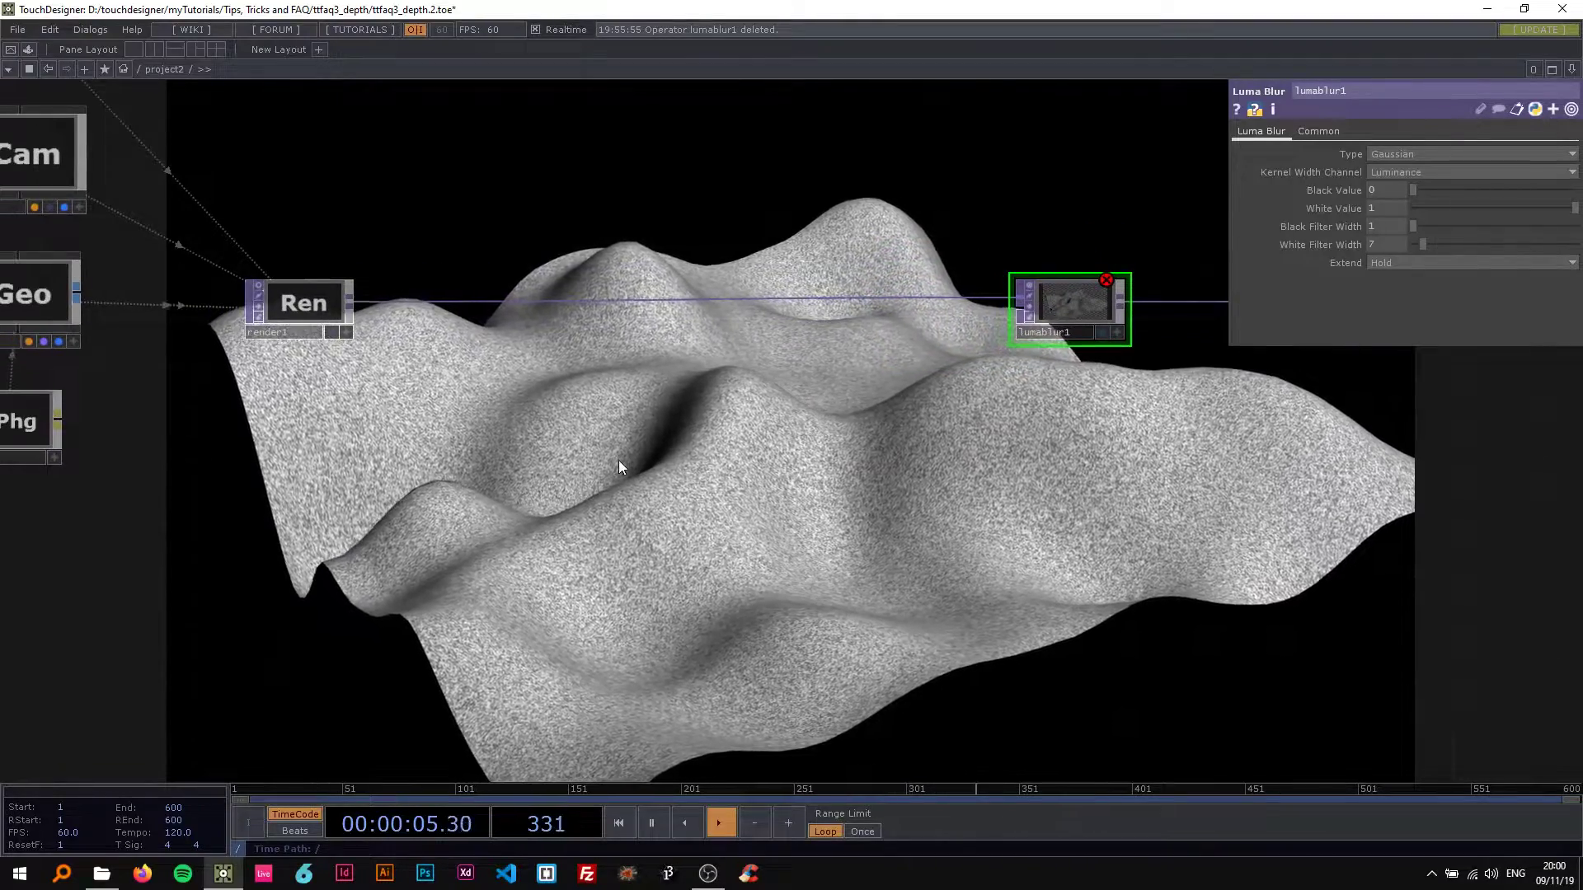
{"action": "key", "text": "Tab"}
{"action": "type", "text": "ra"}
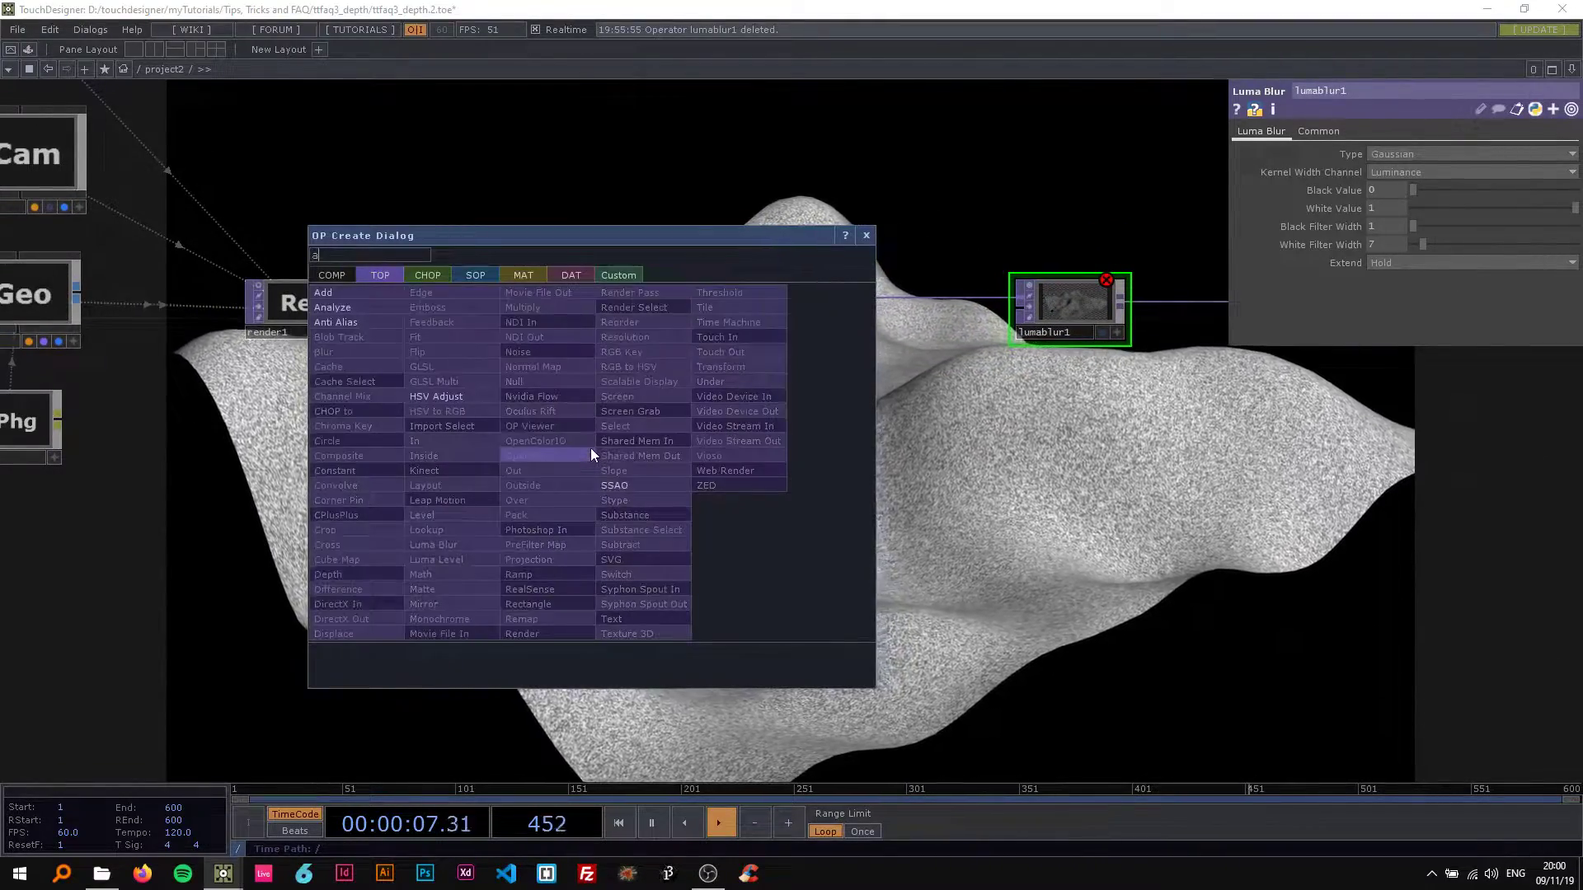
{"action": "left_click", "coordinate": [528, 575]}
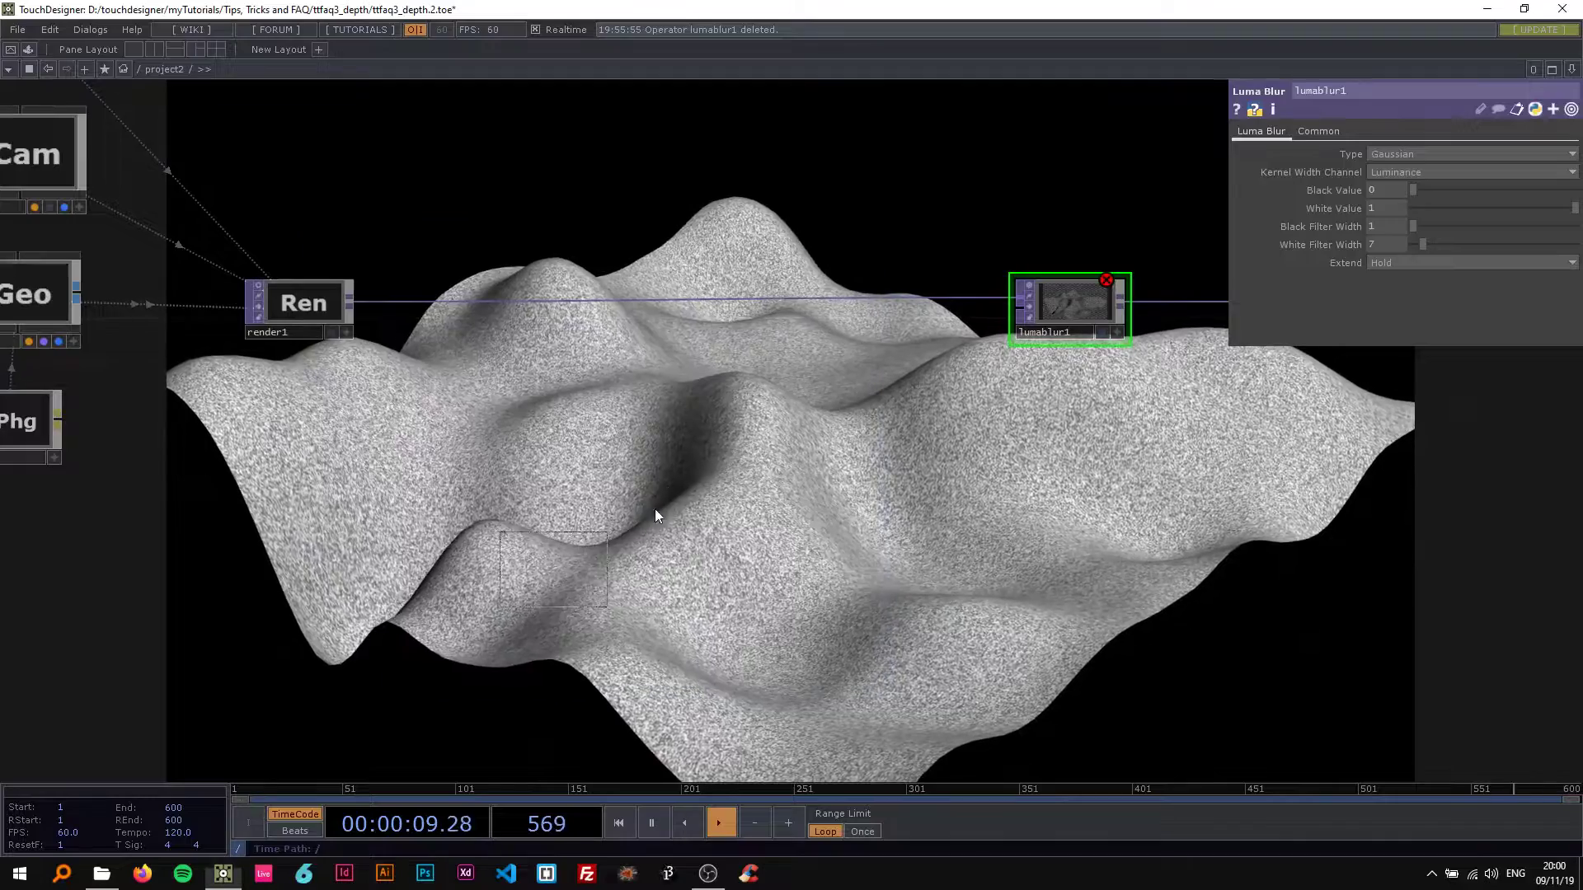
{"action": "left_click", "coordinate": [643, 473]}
{"action": "mouse_move", "coordinate": [734, 478]}
{"action": "left_mouse_down"}
{"action": "mouse_move", "coordinate": [828, 420]}
{"action": "mouse_move", "coordinate": [748, 477]}
{"action": "left_mouse_up"}
Step: Set the ramp's resolution width to the expression op('render1').width
{"action": "left_click", "coordinate": [1304, 130]}
{"action": "left_click", "coordinate": [1301, 131]}
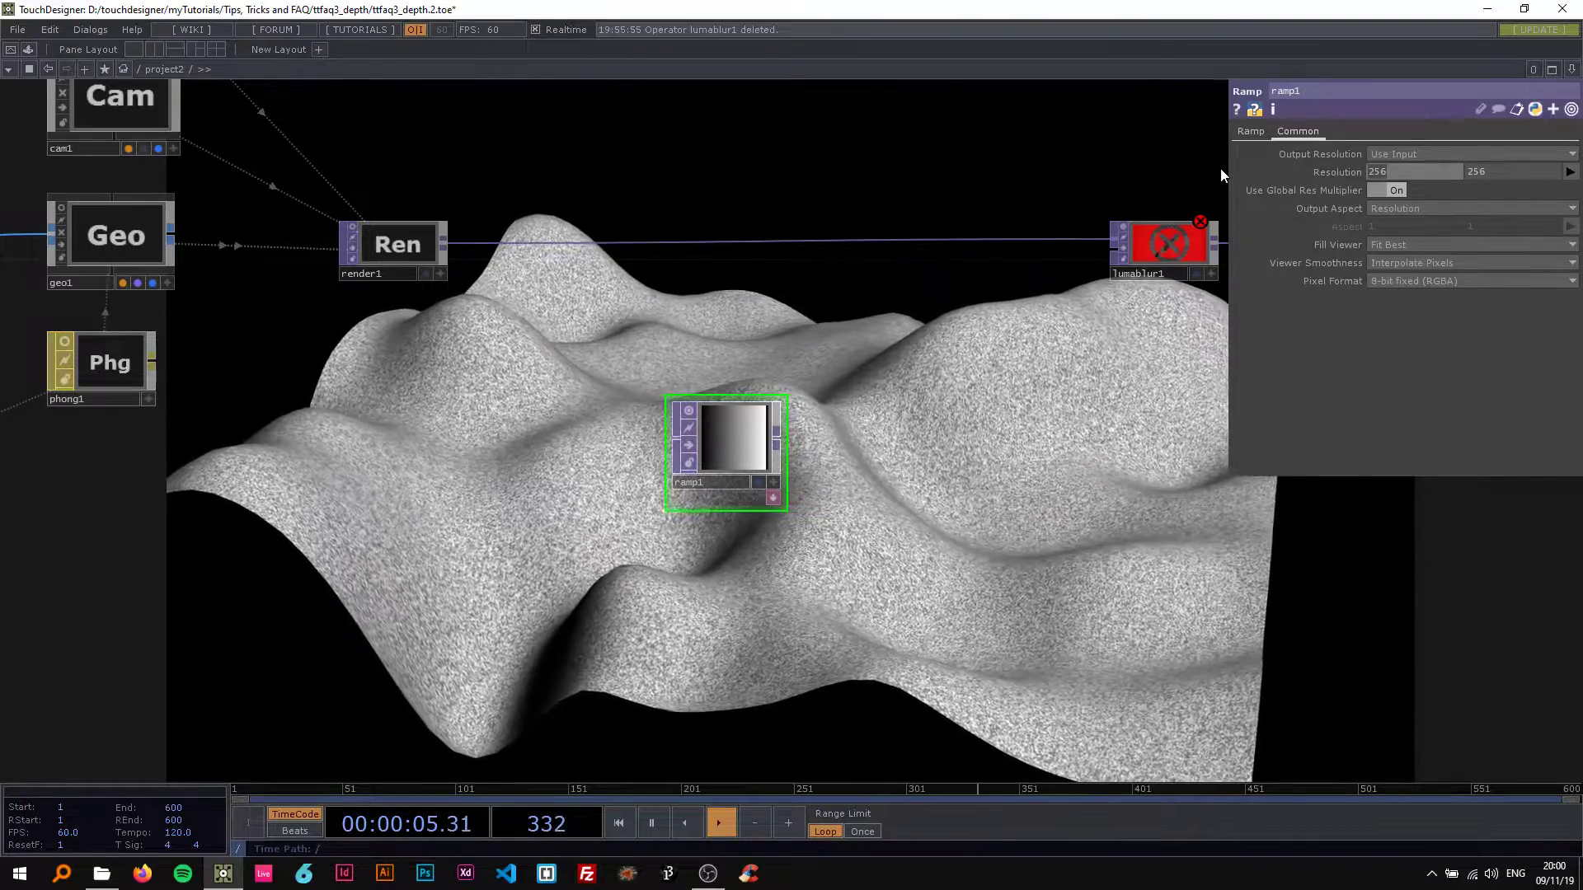
{"action": "type", "text": "op"}
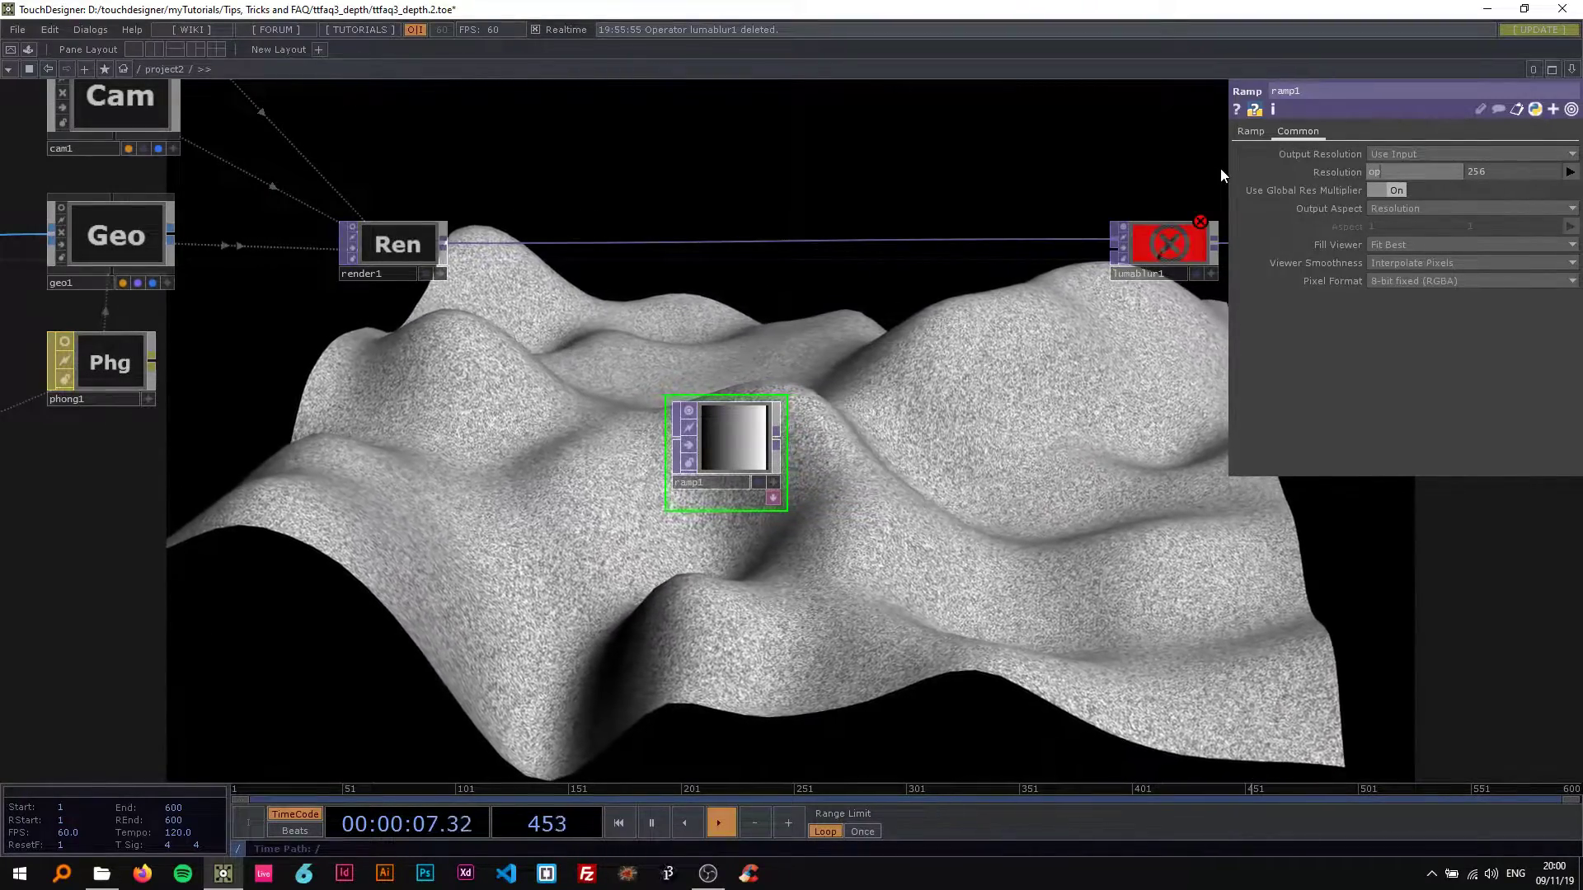
{"action": "type", "text": "('rende"}
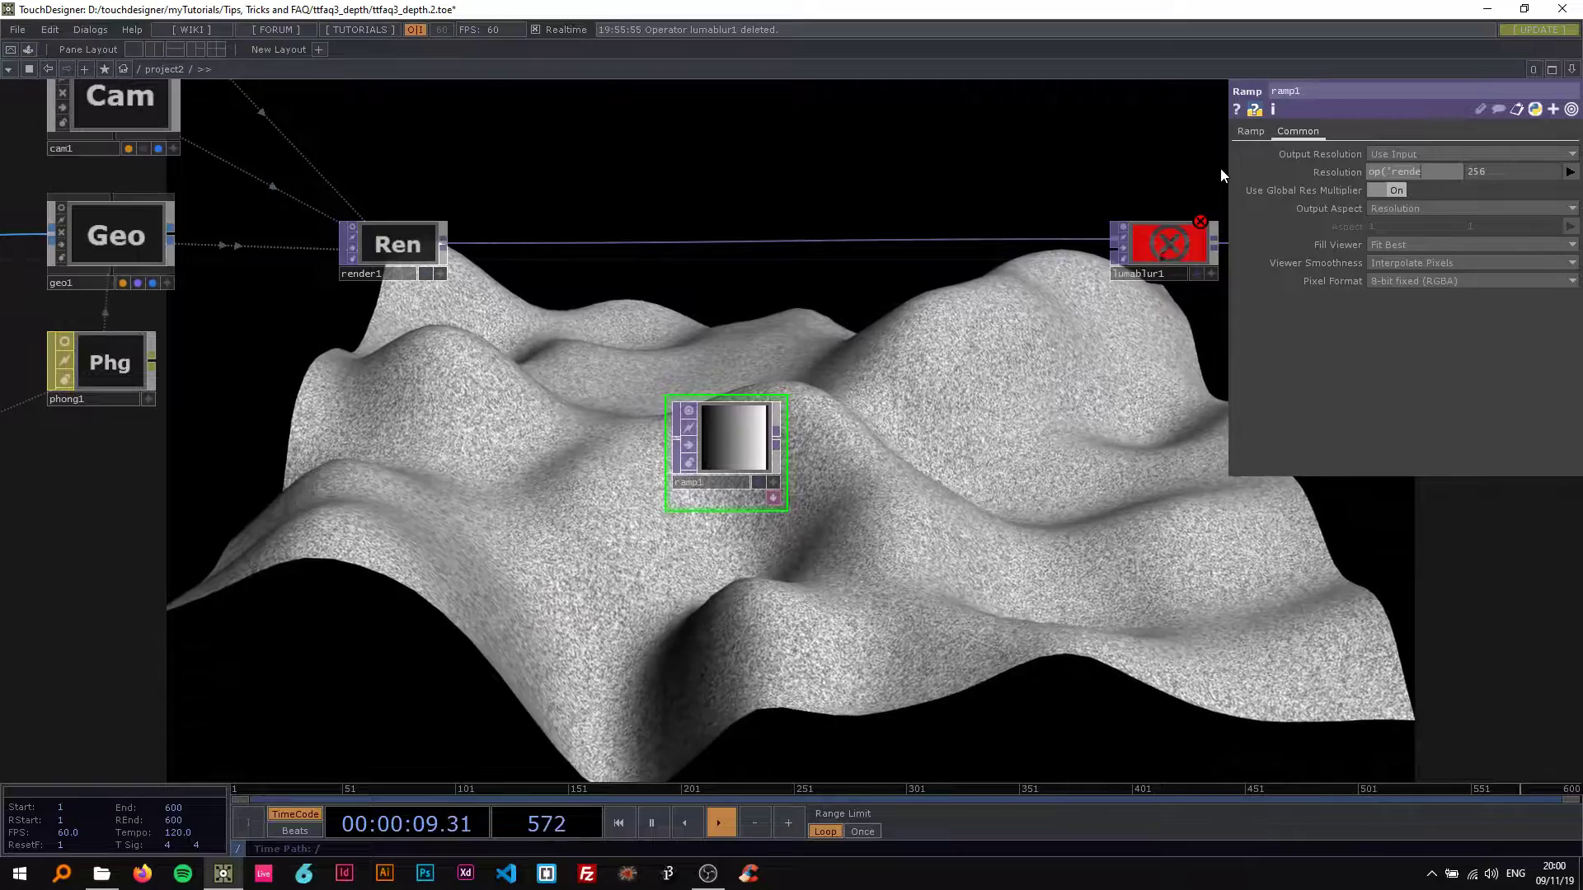
{"action": "type", "text": "r1"}
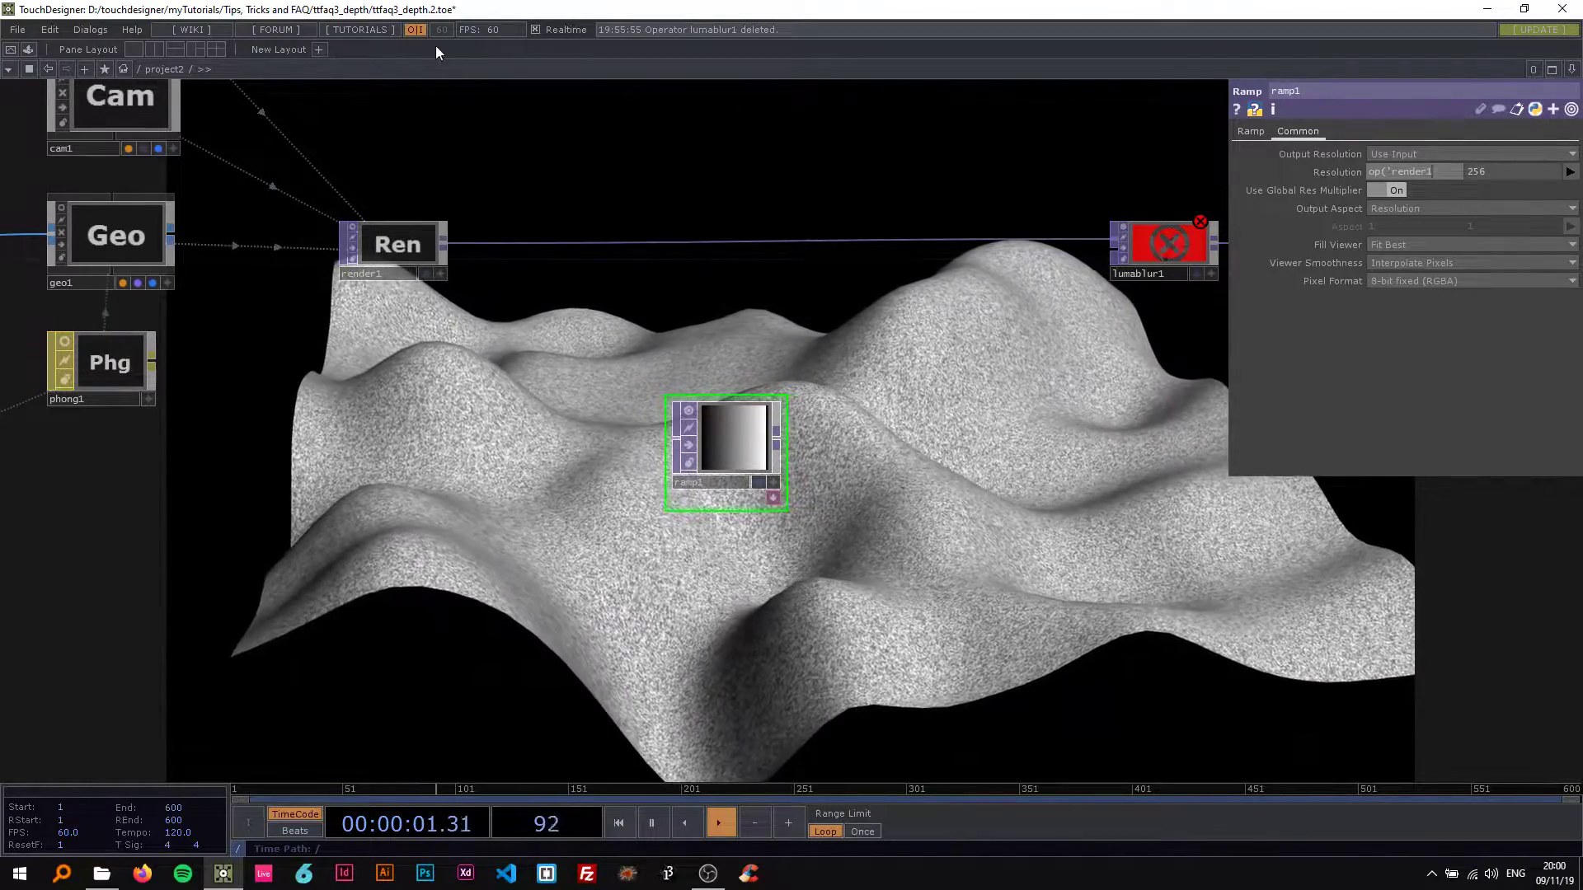
{"action": "type", "text": "')"}
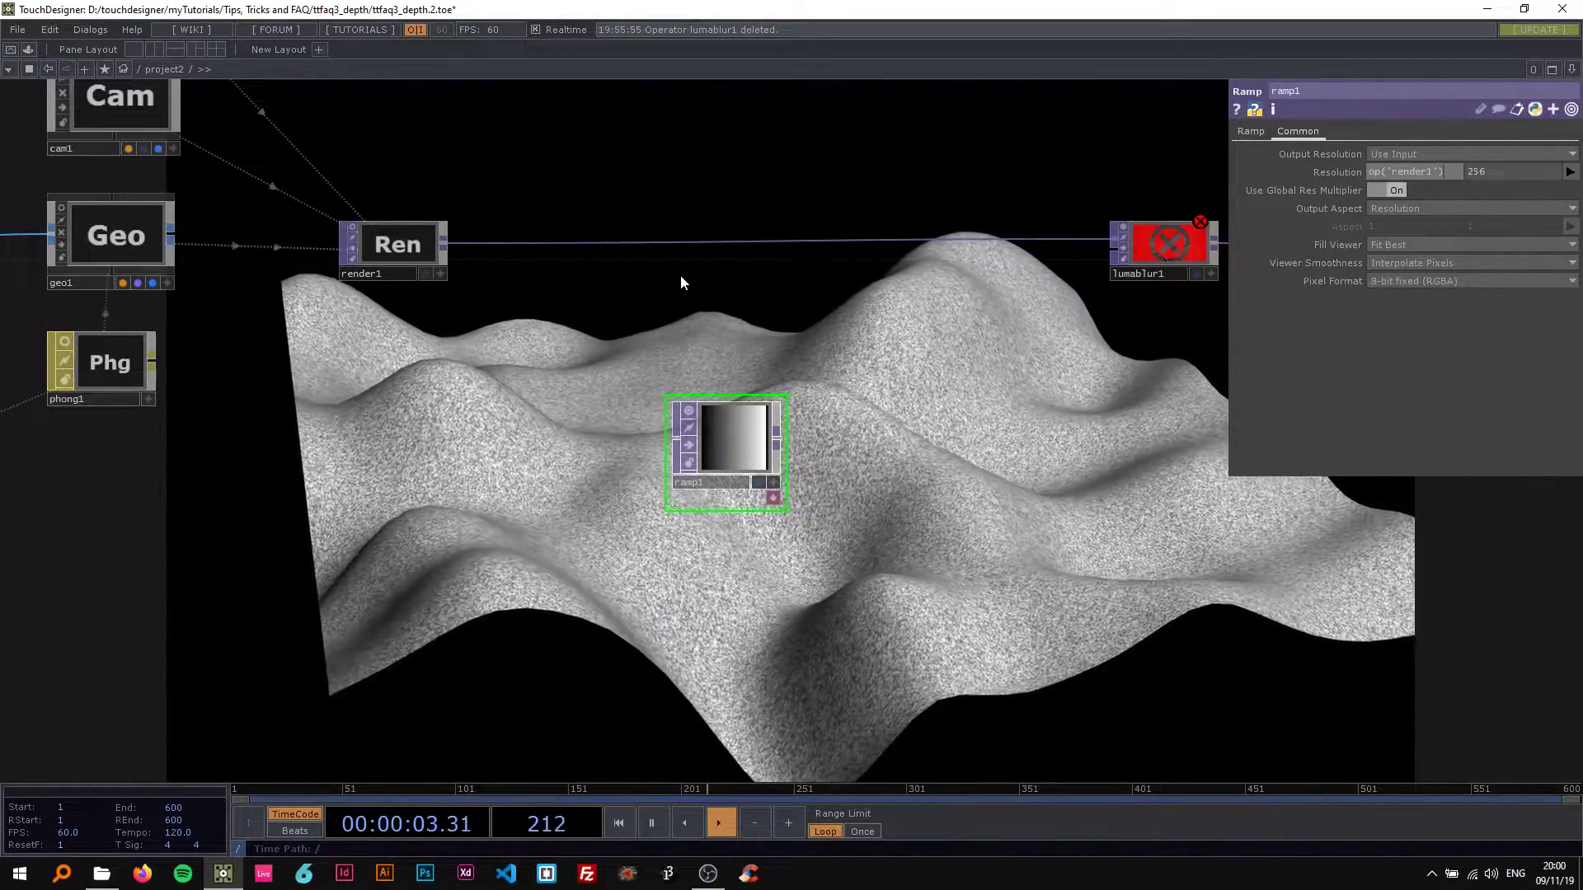
{"action": "type", "text": ".width"}
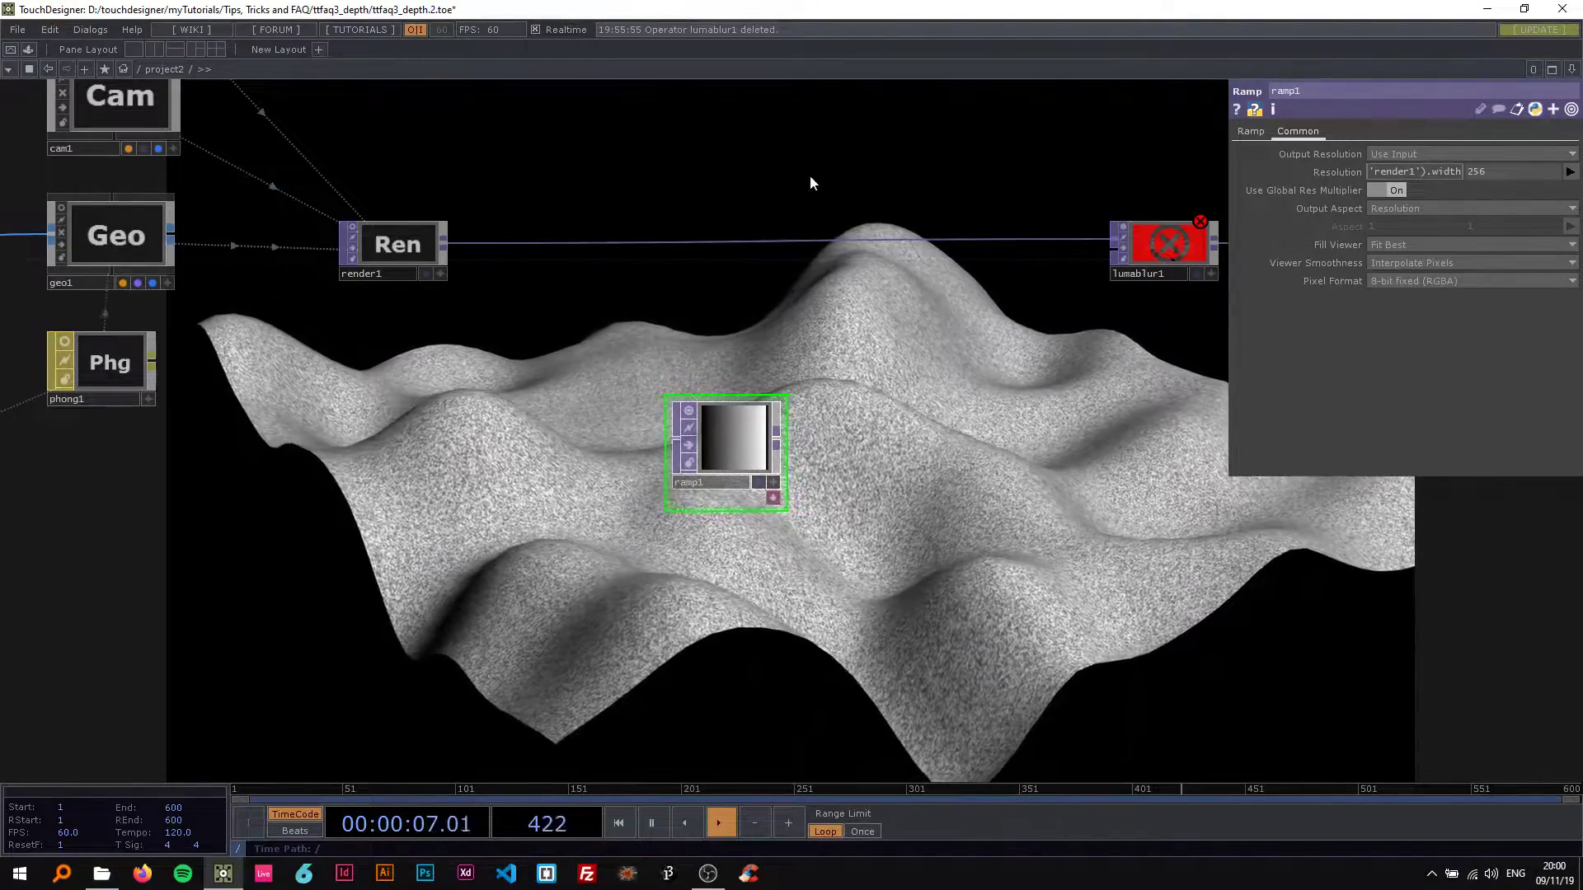
{"action": "key", "text": "Return"}
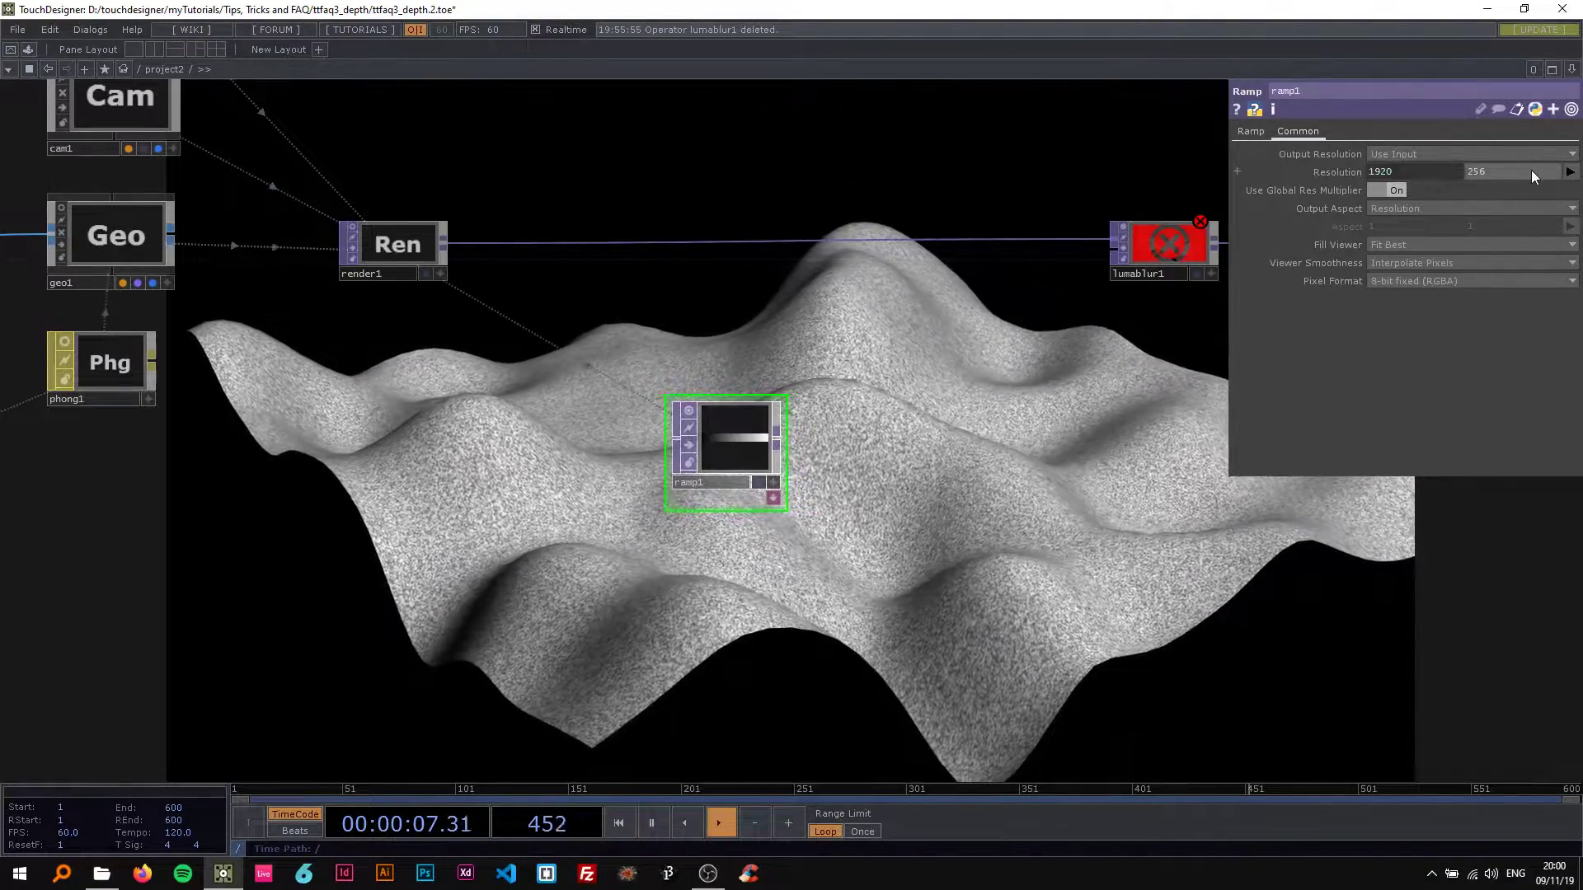
Step: Set the ramp's resolution height to the expression op('render1').height by reusing the width expression
{"action": "key", "text": "ctrl+c"}
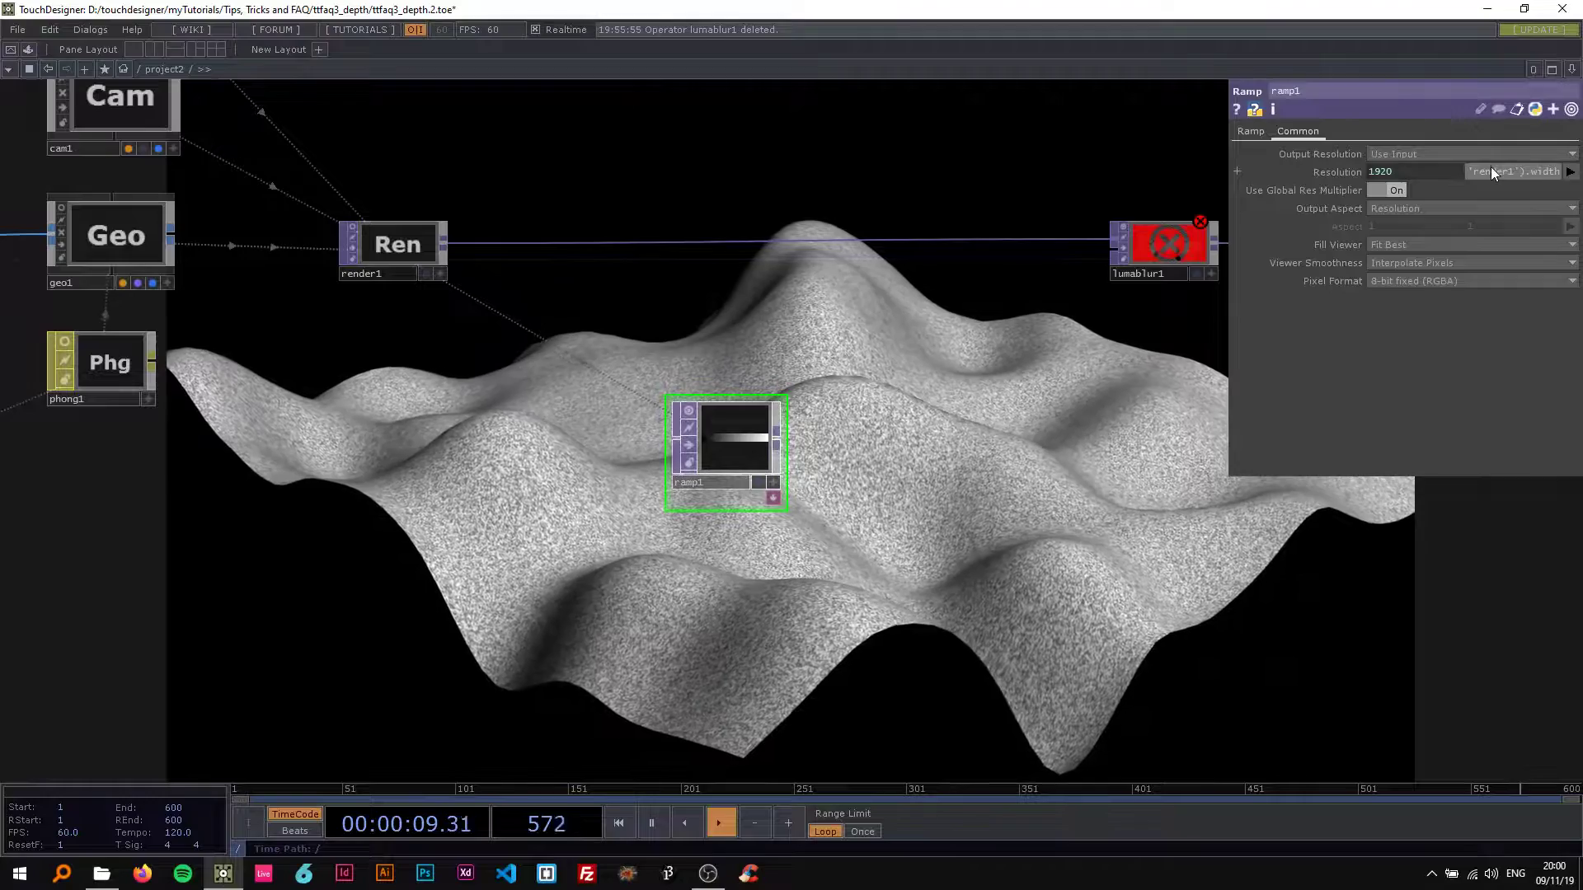
{"action": "key", "text": "ctrl+v"}
{"action": "left_click", "coordinate": [1324, 172]}
{"action": "left_click_drag", "start_coordinate": [1473, 207], "coordinate": [1436, 211]}
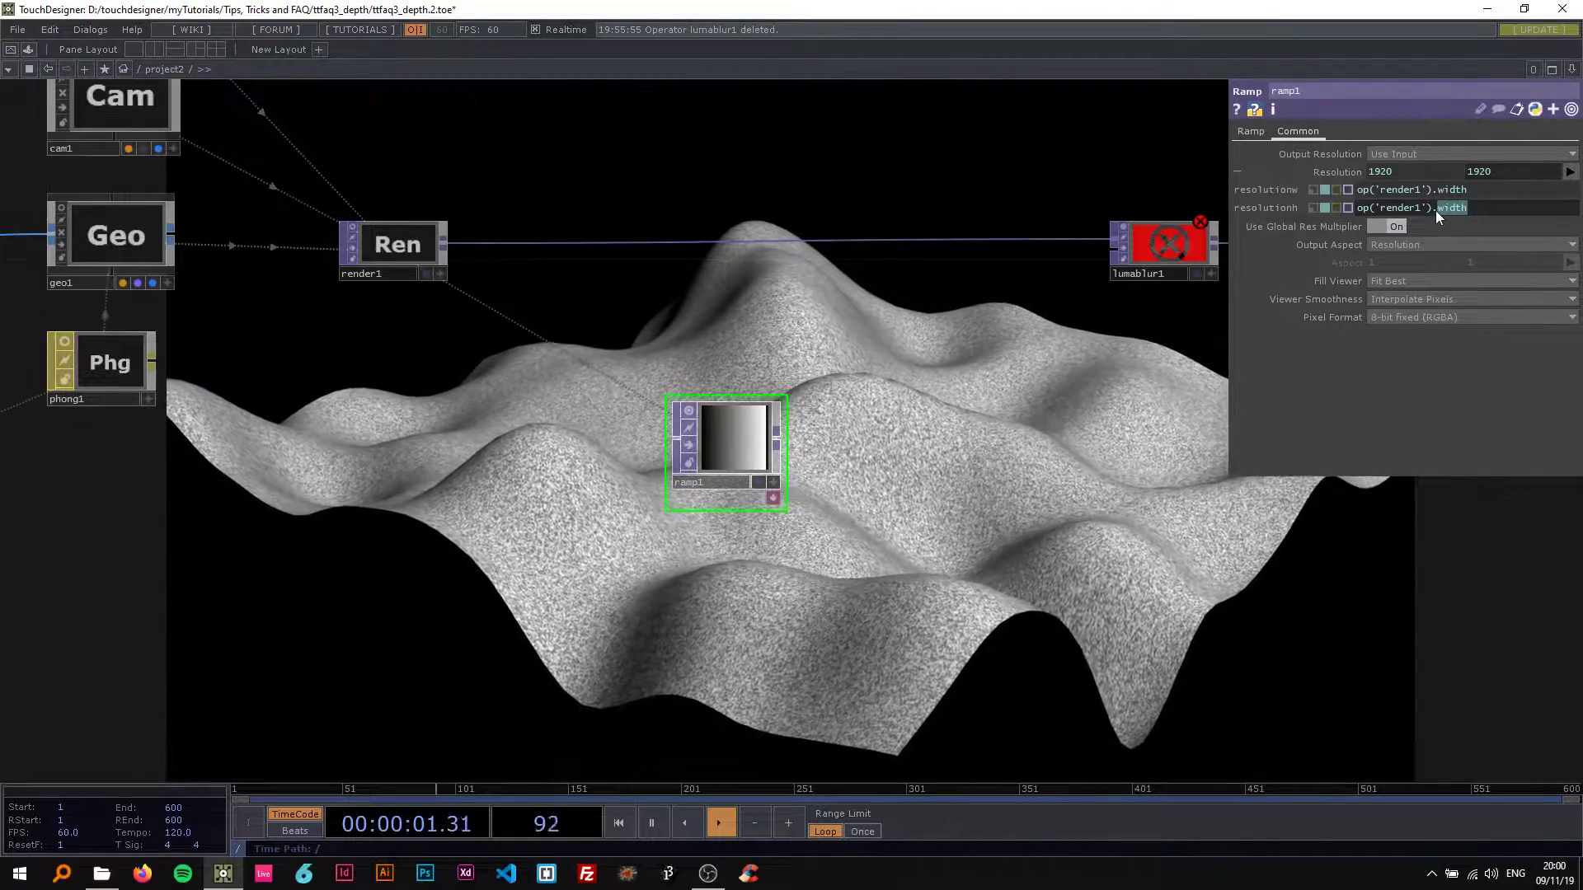
{"action": "type", "text": "height"}
{"action": "key", "text": "Return"}
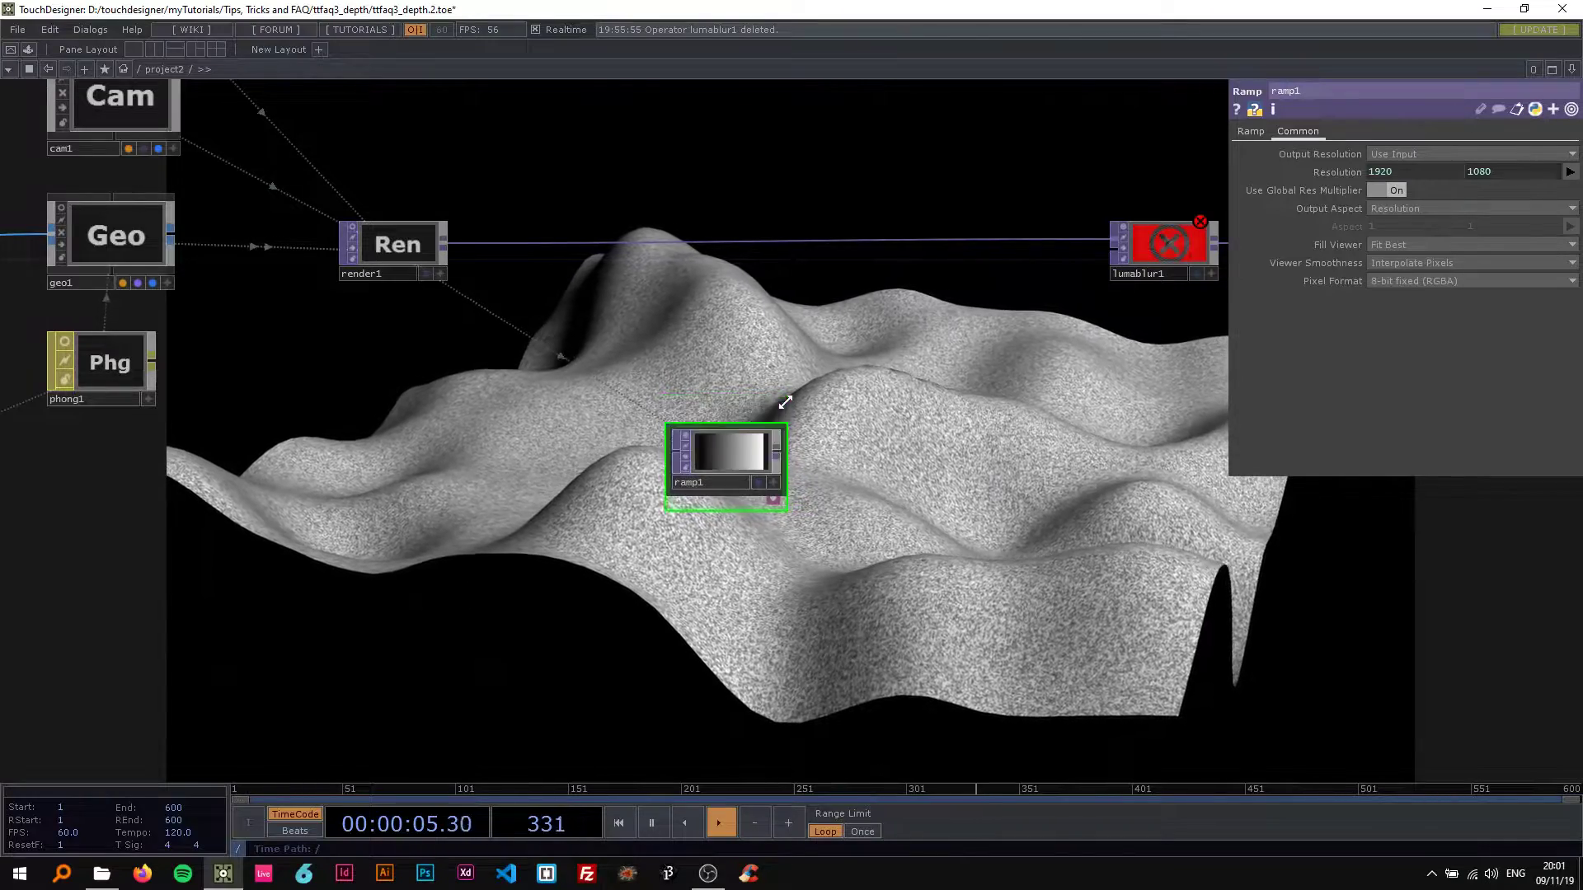
Step: Reposition the ramp below the wire between render1 and lumablur1, and connect its output to the Luma Blur's second input
{"action": "left_click_drag", "start_coordinate": [774, 399], "coordinate": [575, 365]}
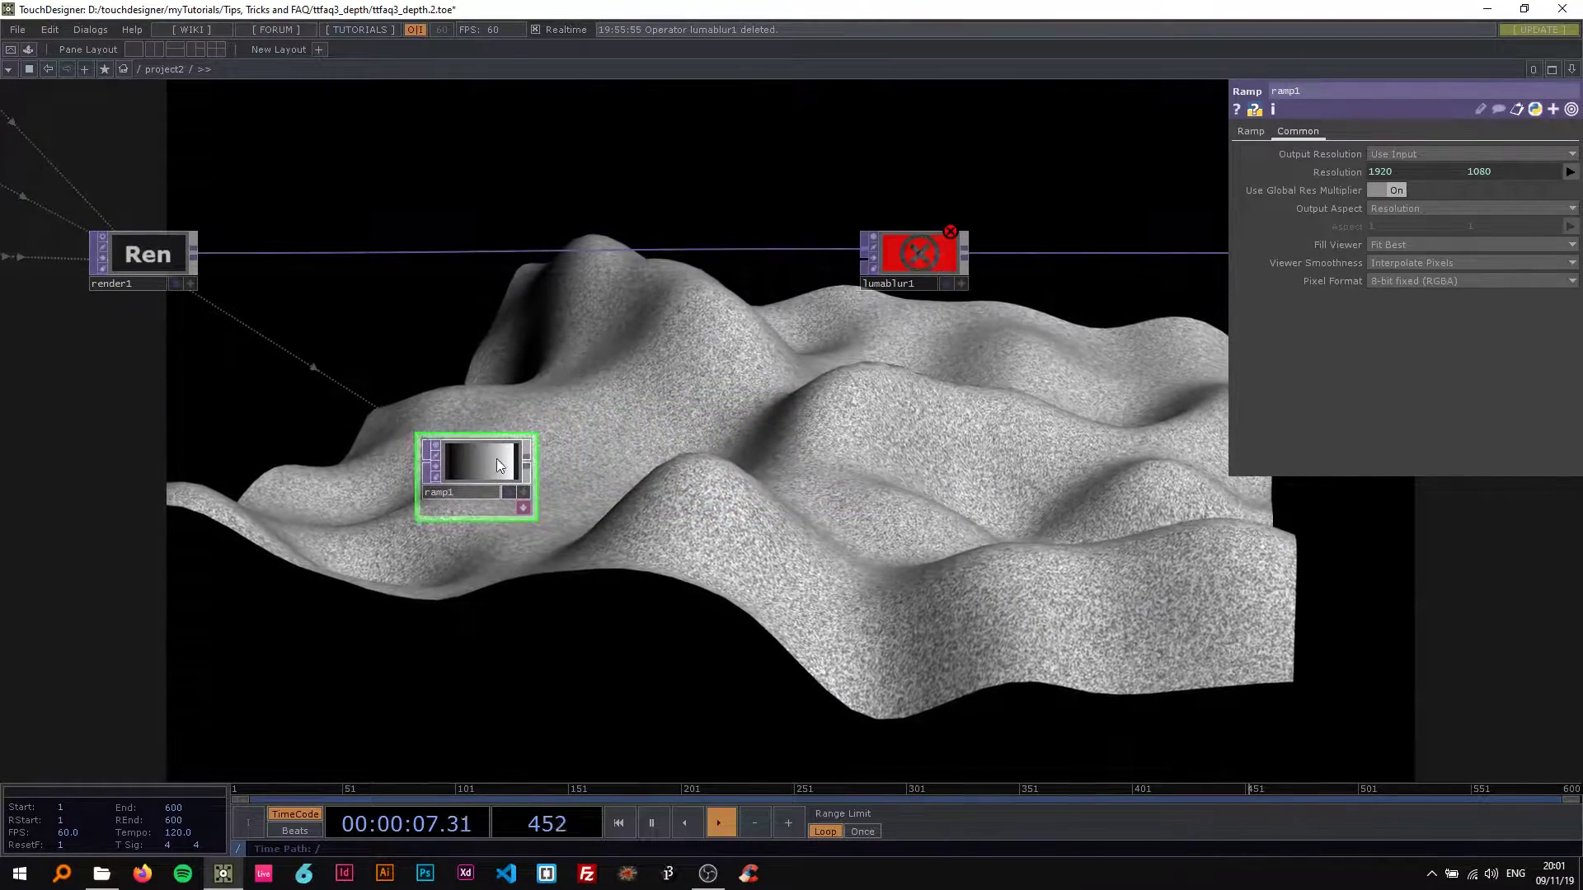
{"action": "left_click_drag", "start_coordinate": [497, 458], "coordinate": [558, 568]}
{"action": "left_click_drag", "start_coordinate": [572, 482], "coordinate": [544, 457]}
{"action": "left_click_drag", "start_coordinate": [544, 554], "coordinate": [498, 517]}
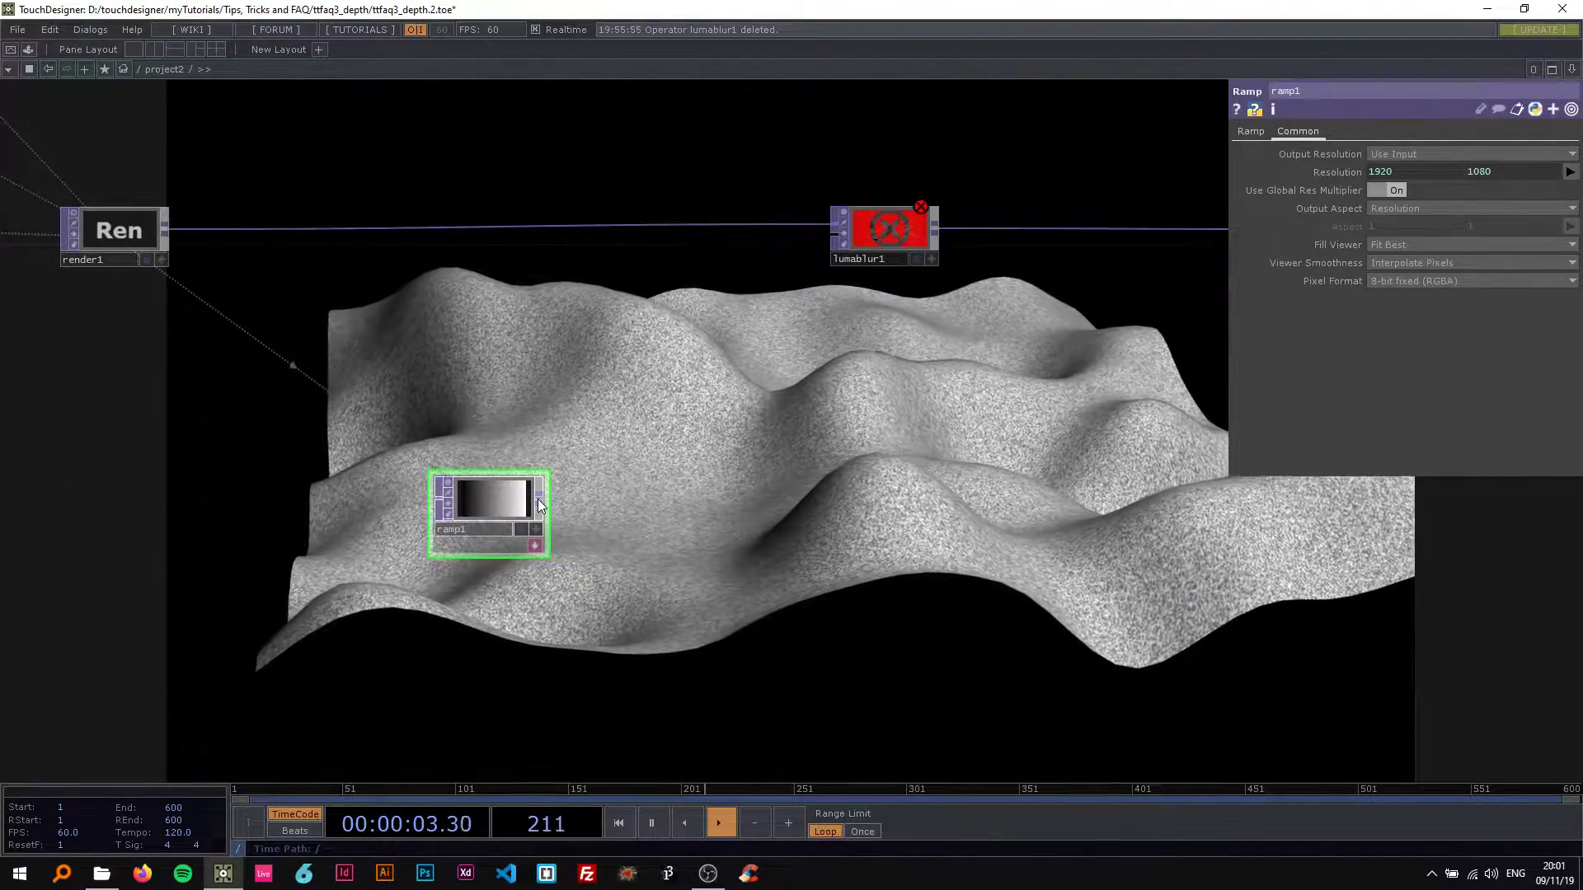
{"action": "left_click_drag", "start_coordinate": [537, 498], "coordinate": [838, 236]}
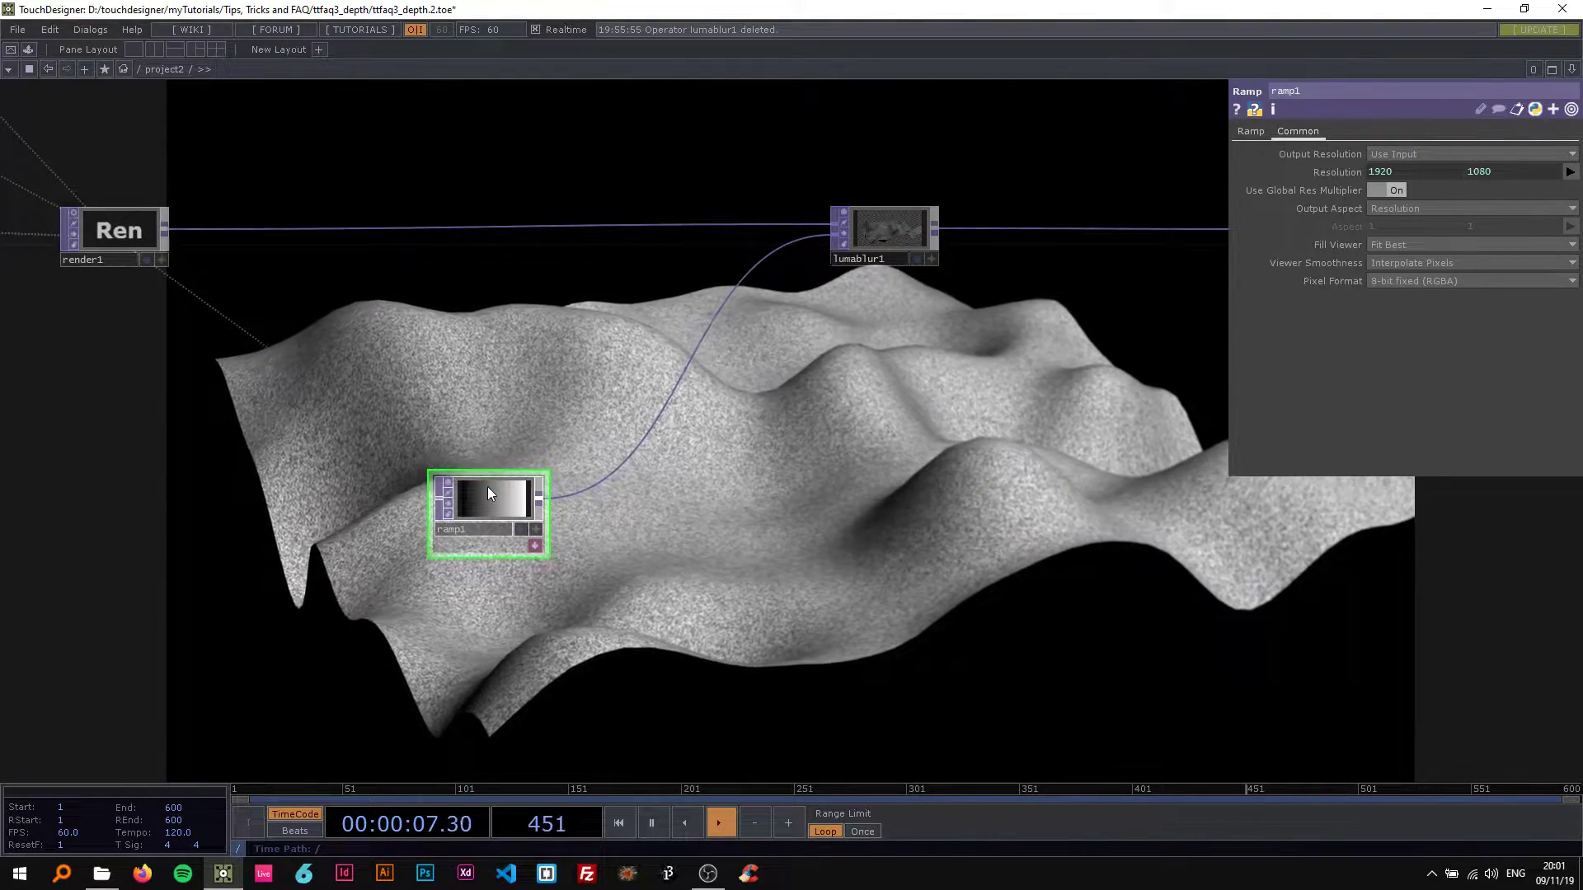
Step: Set the ramp type to Vertical and shape its gradient as white at both ends with black in the middle
{"action": "left_click", "coordinate": [1255, 129]}
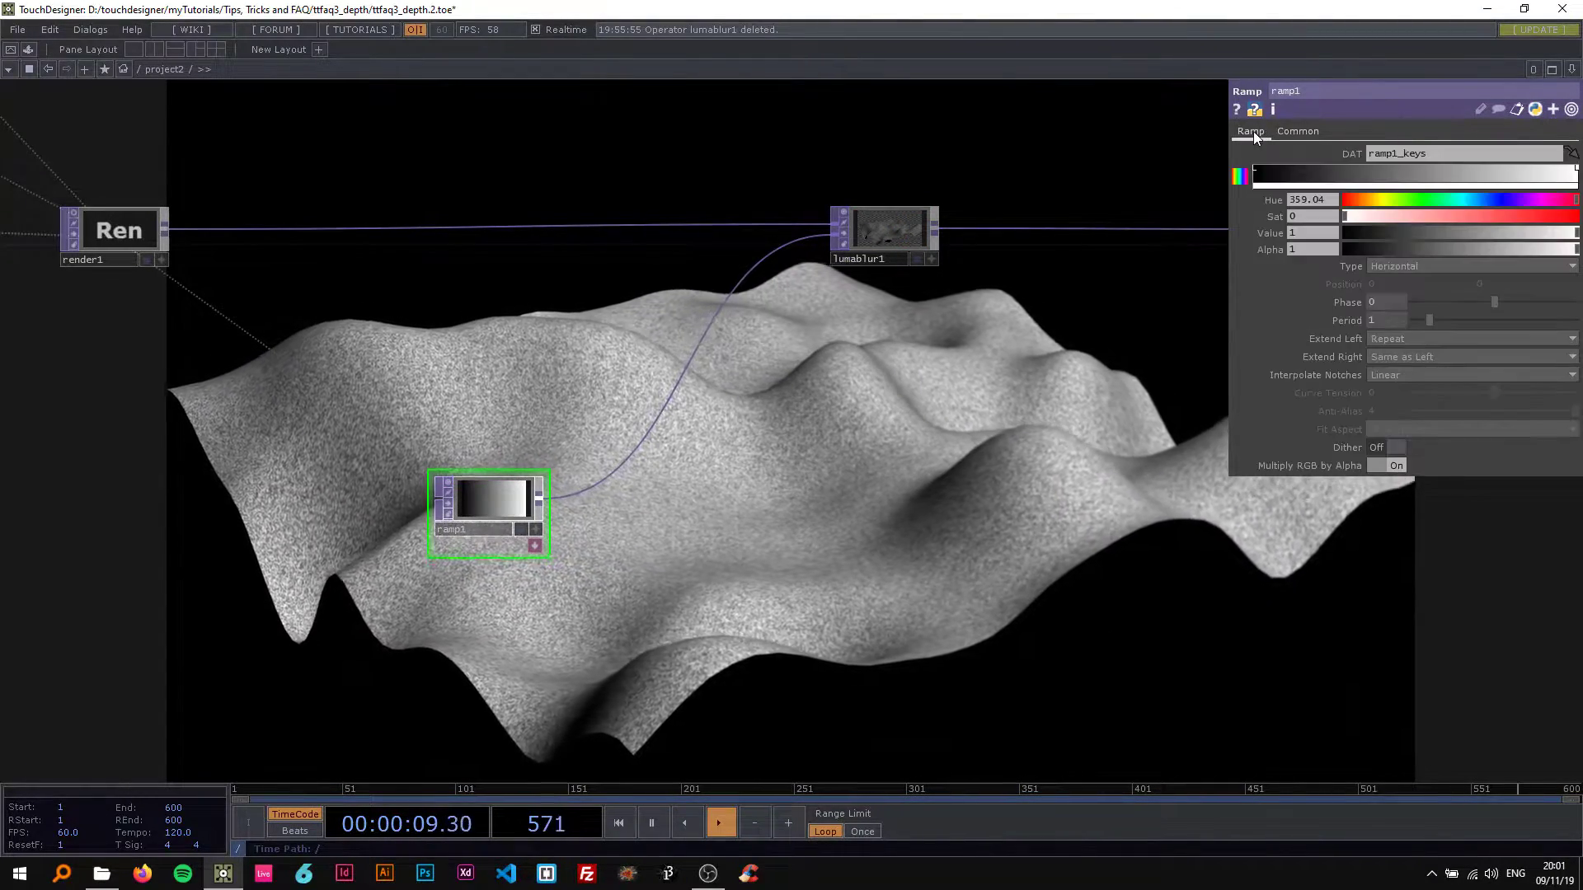
{"action": "left_click", "coordinate": [1403, 266]}
{"action": "left_click", "coordinate": [1399, 283]}
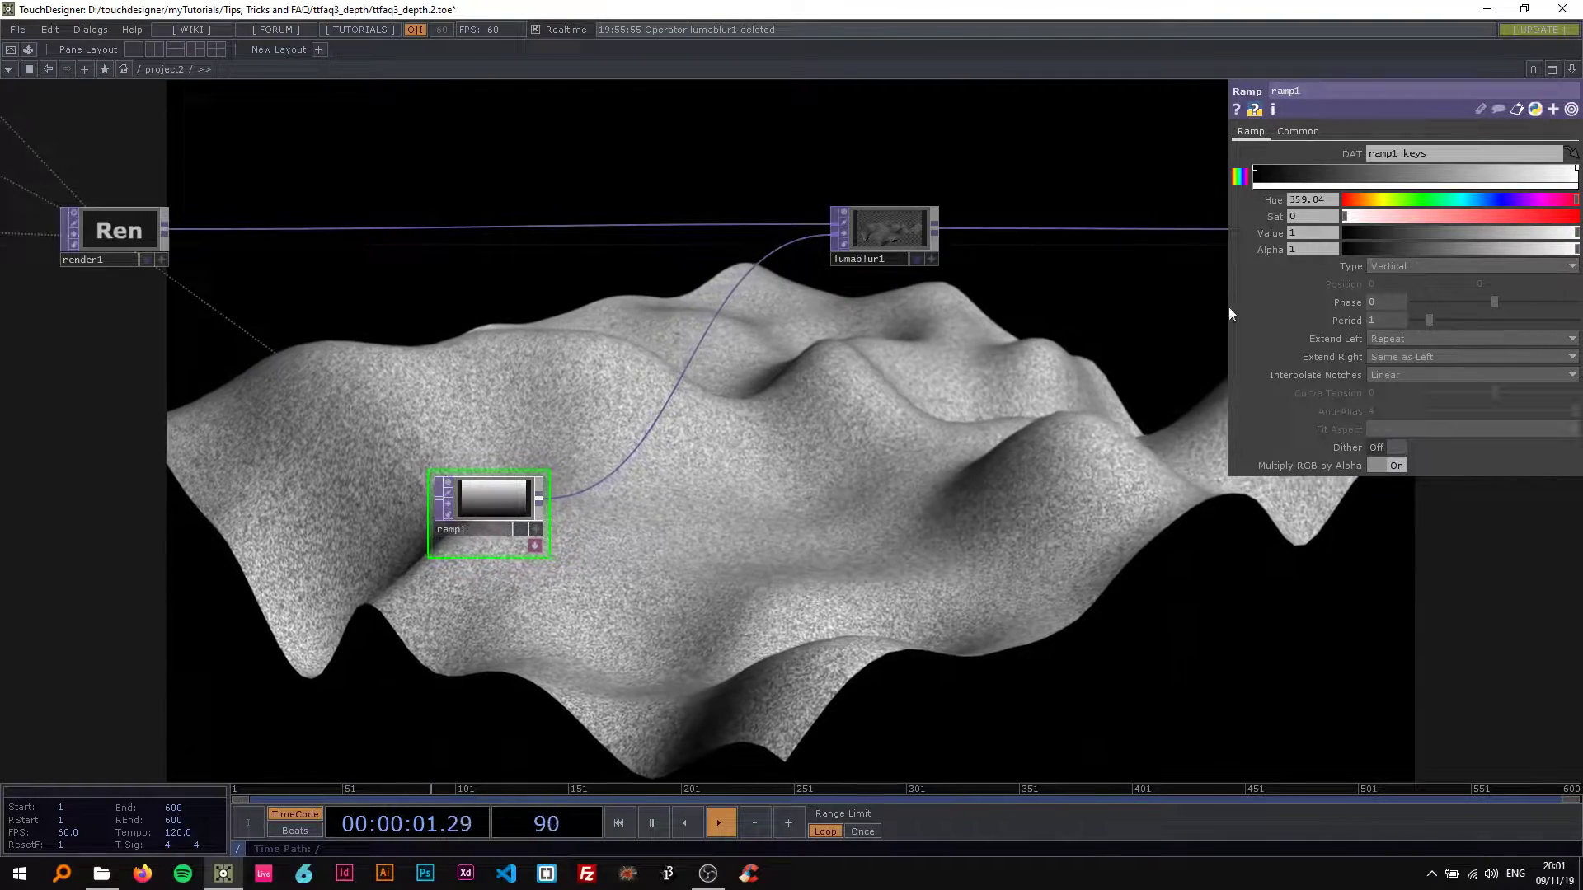
{"action": "left_click_drag", "start_coordinate": [1575, 175], "coordinate": [1406, 175]}
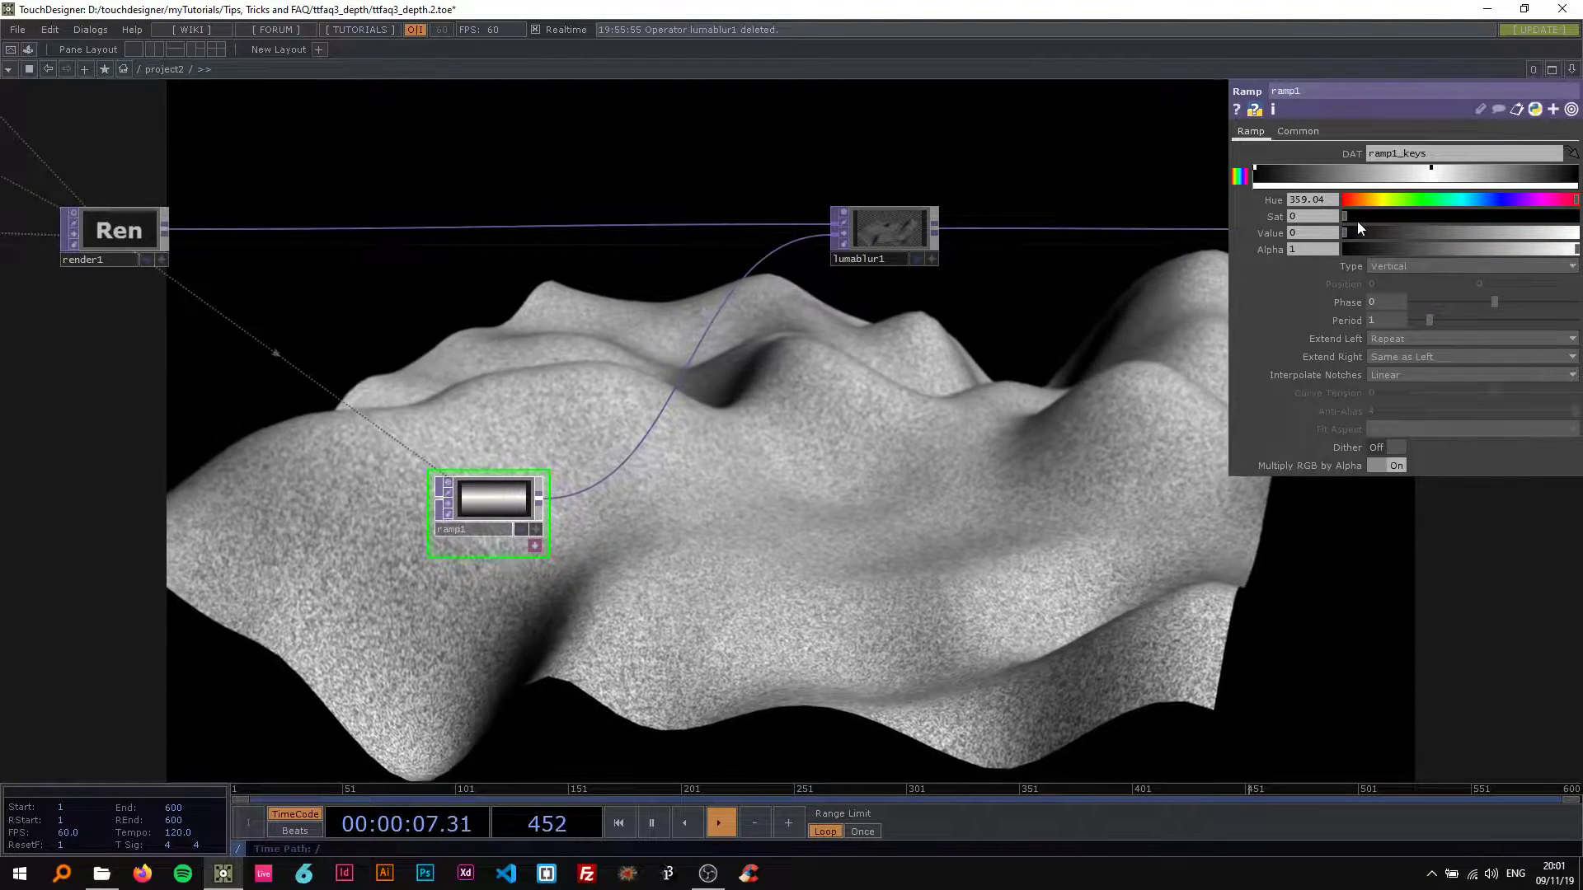
{"action": "left_click_drag", "start_coordinate": [1352, 233], "coordinate": [1576, 234]}
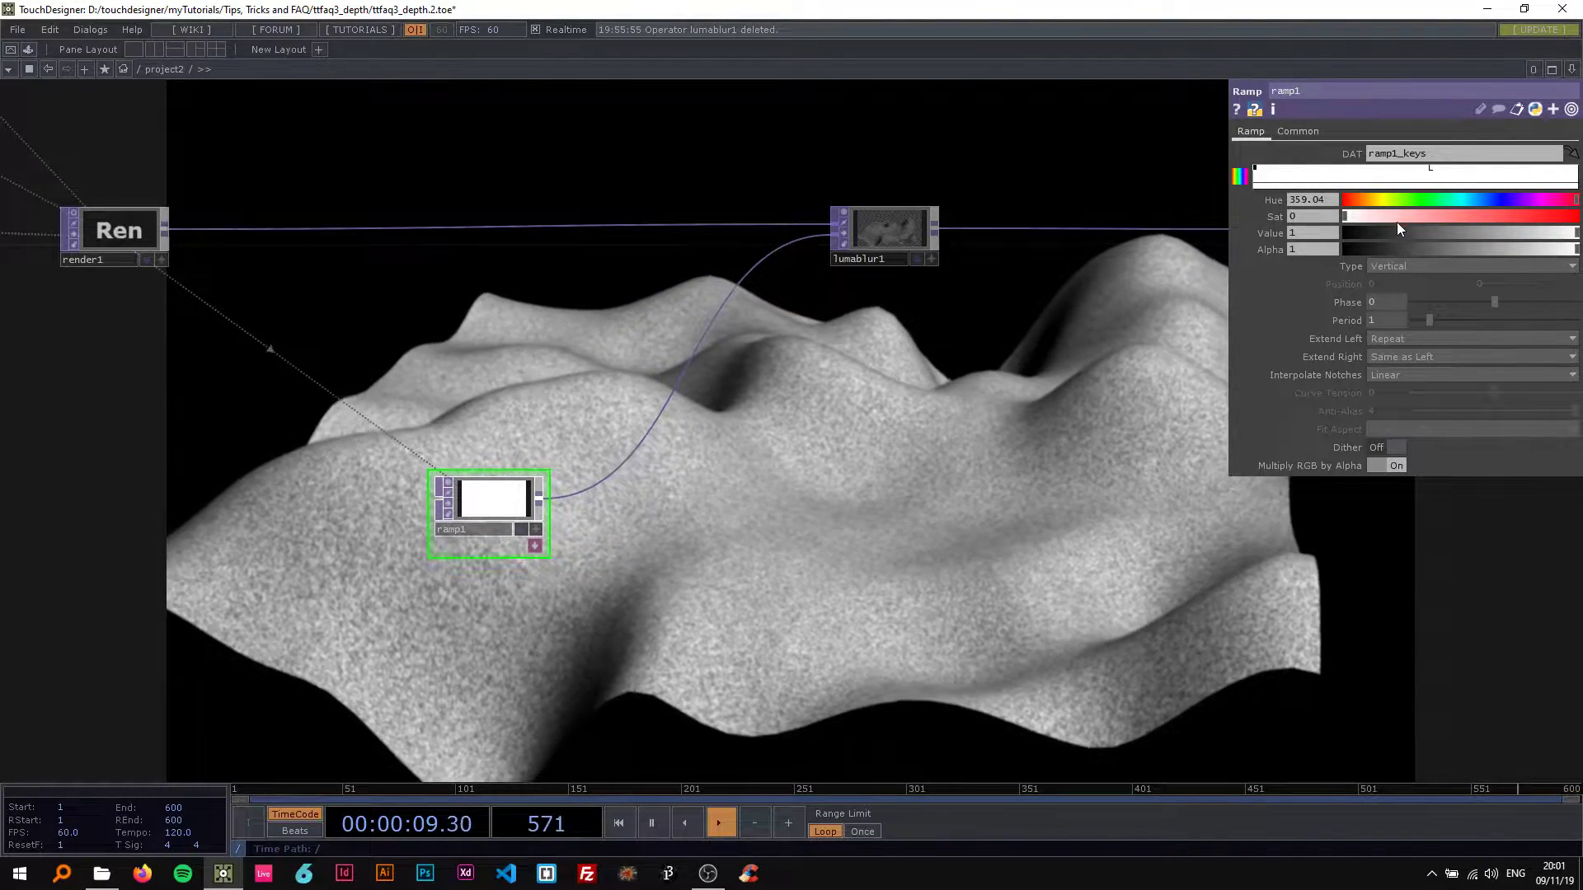
{"action": "left_click_drag", "start_coordinate": [1395, 231], "coordinate": [1298, 229]}
Step: Set the Luma Blur's White Filter Width to 55
{"action": "left_click_drag", "start_coordinate": [716, 384], "coordinate": [695, 337]}
{"action": "left_click", "coordinate": [797, 184]}
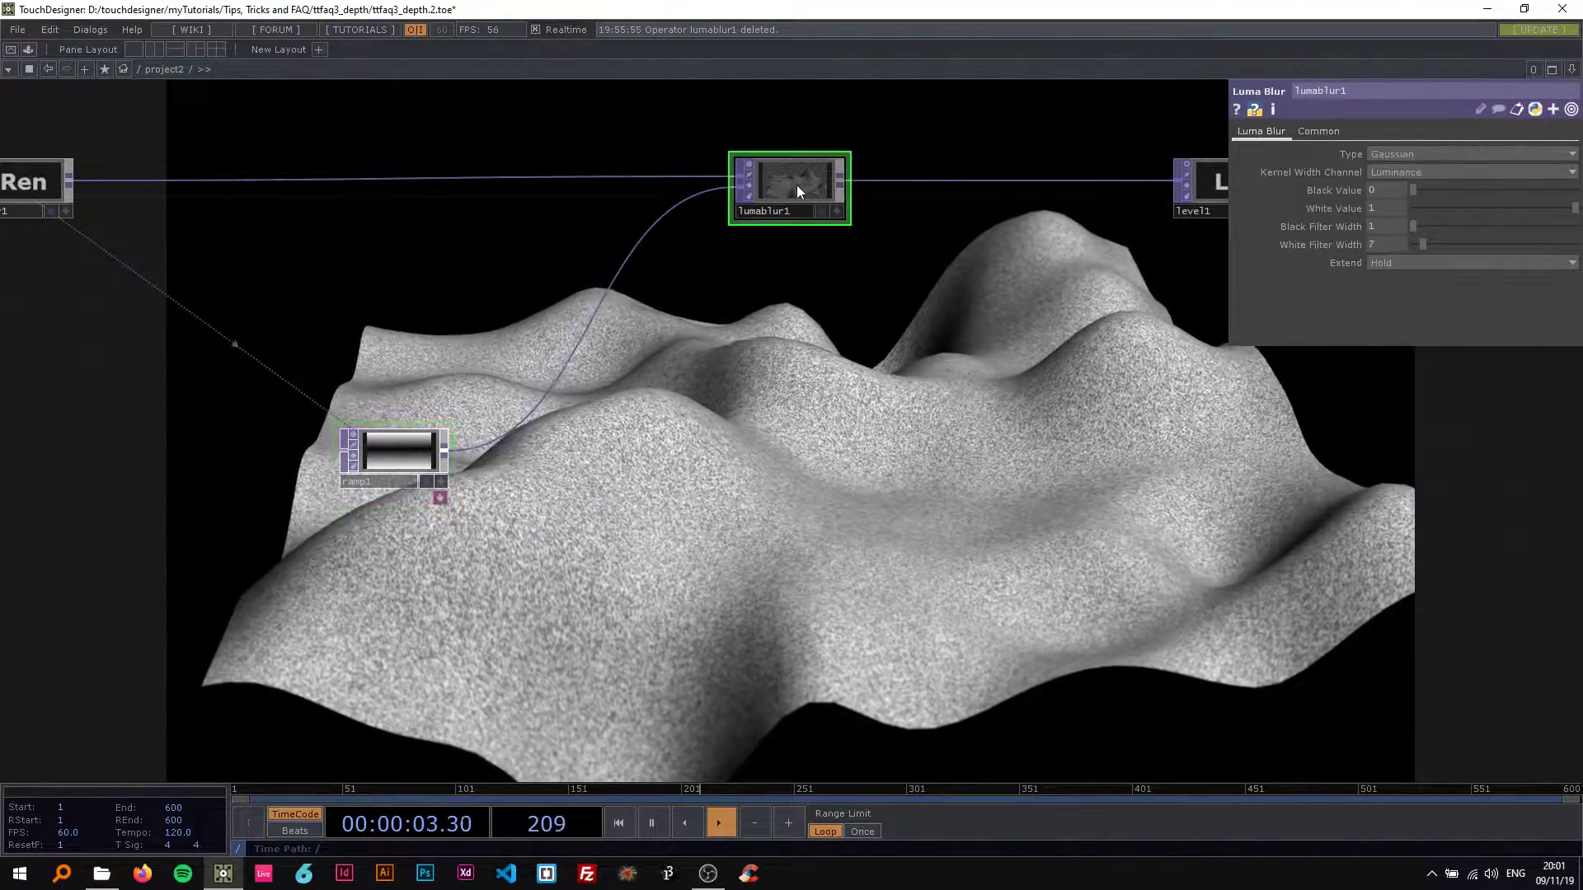
{"action": "left_click_drag", "start_coordinate": [1421, 247], "coordinate": [1501, 250]}
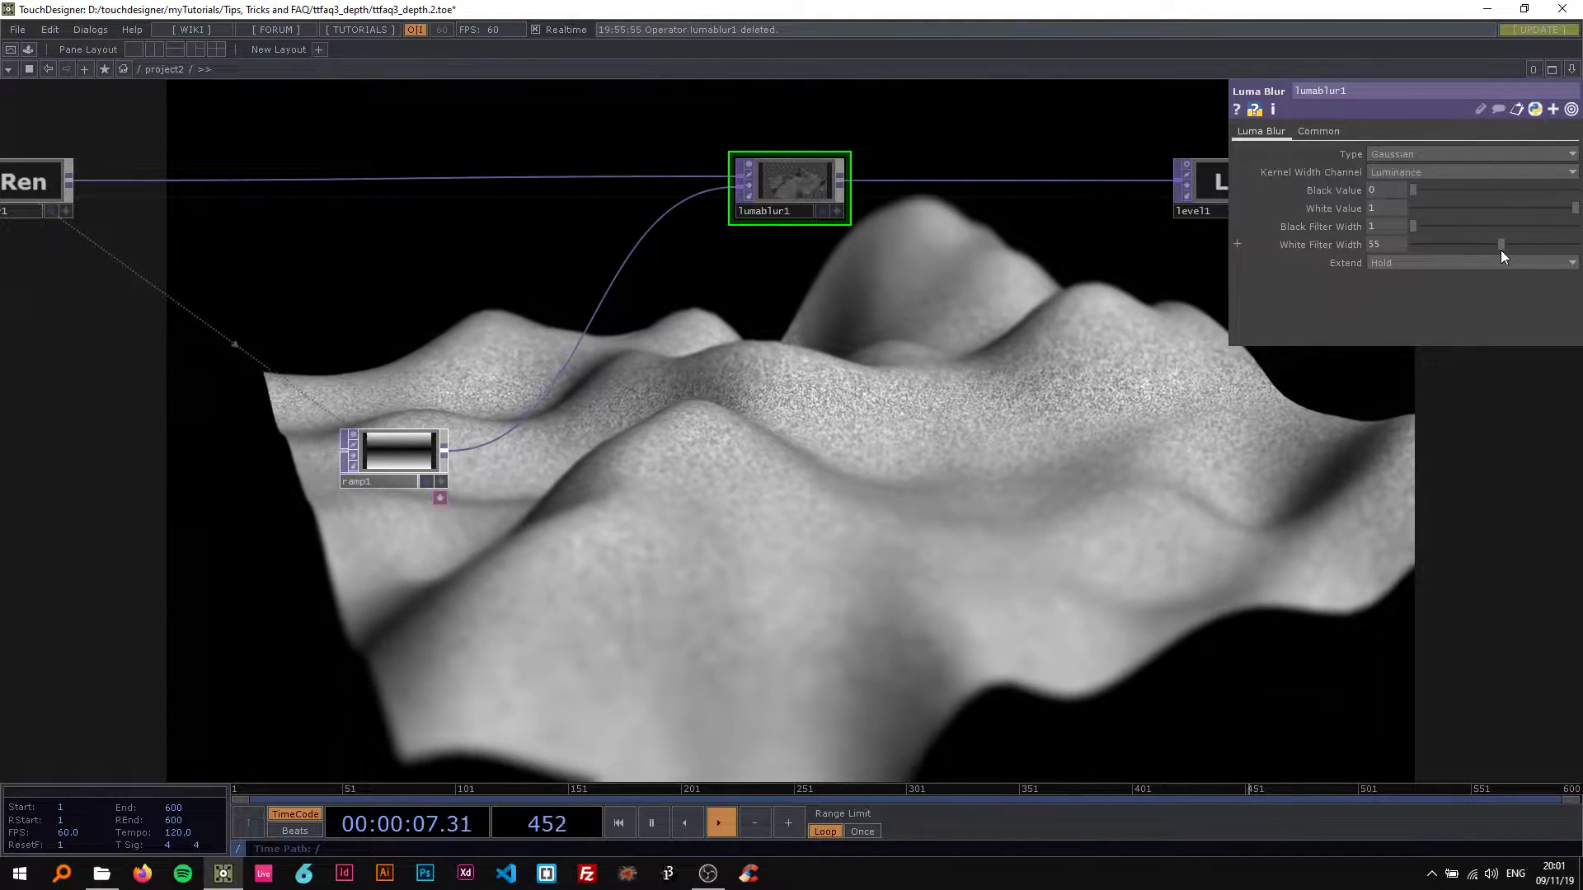
Step: Compare the ramp's black and white areas with the sharp and blurred zones of the rendered terrain
{"action": "left_click_drag", "start_coordinate": [912, 306], "coordinate": [770, 233]}
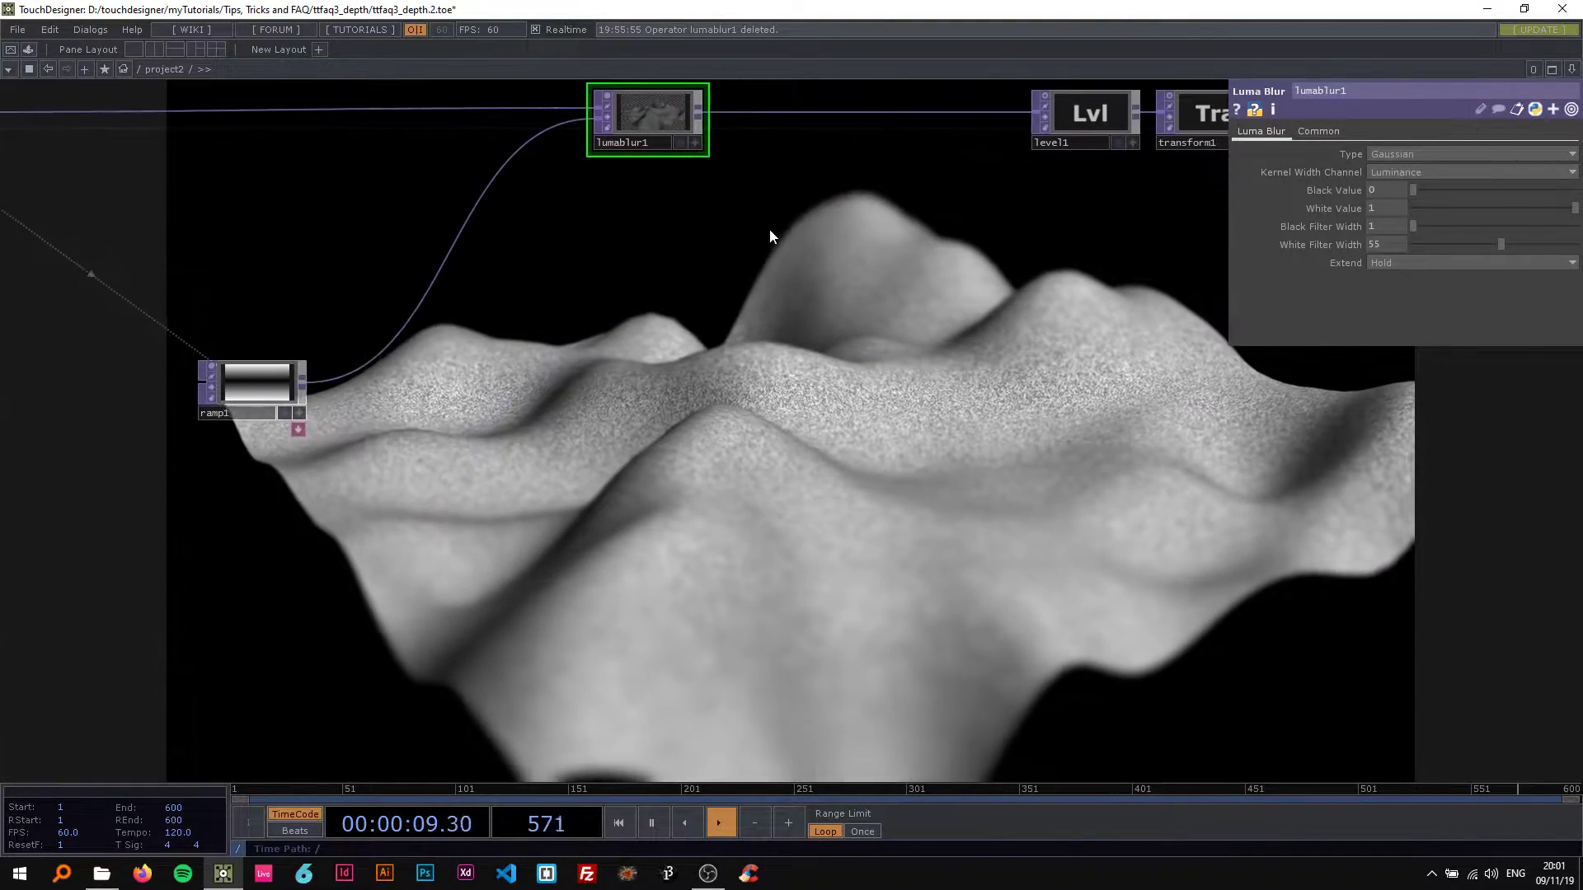
{"action": "left_click_drag", "start_coordinate": [764, 369], "coordinate": [778, 332]}
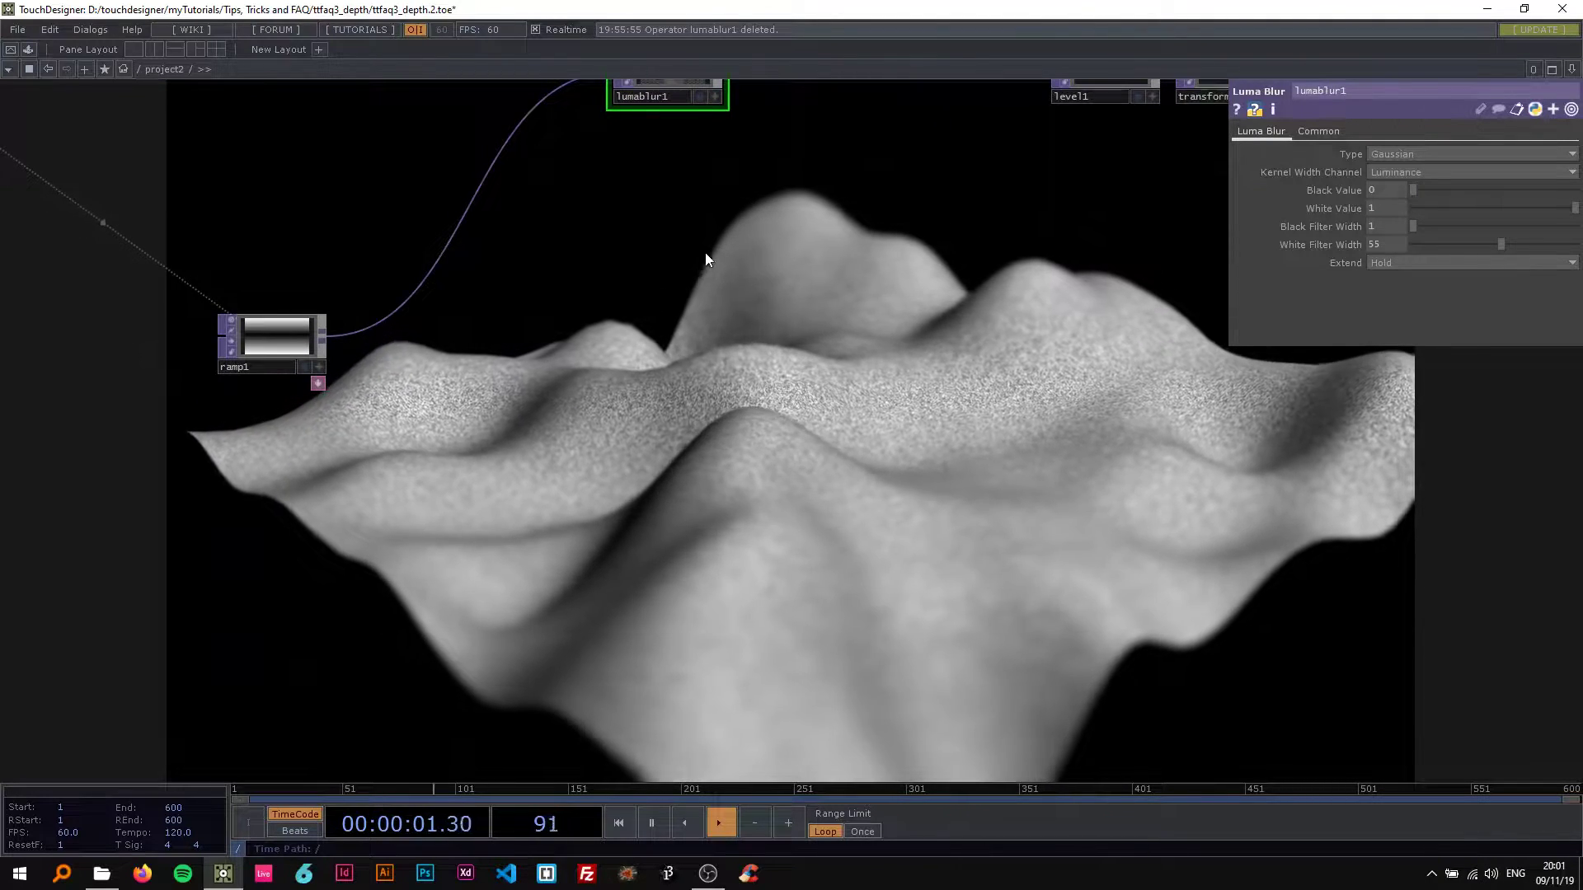
{"action": "scroll", "coordinate": [286, 353], "scroll_direction": "up", "scroll_amount": 3}
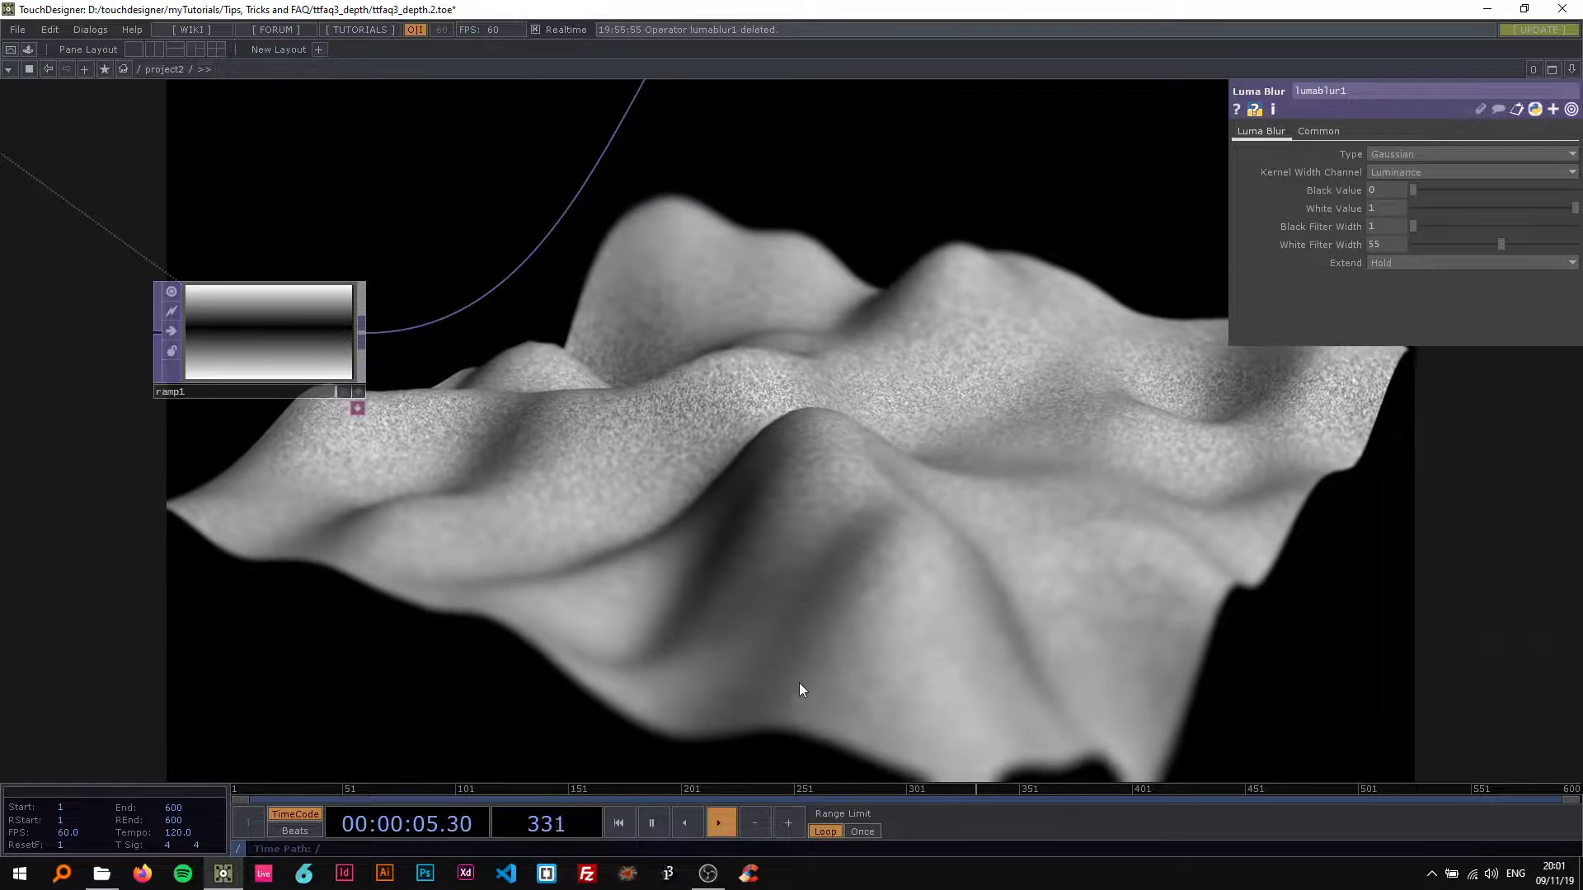
{"action": "left_click_drag", "start_coordinate": [705, 285], "coordinate": [748, 417]}
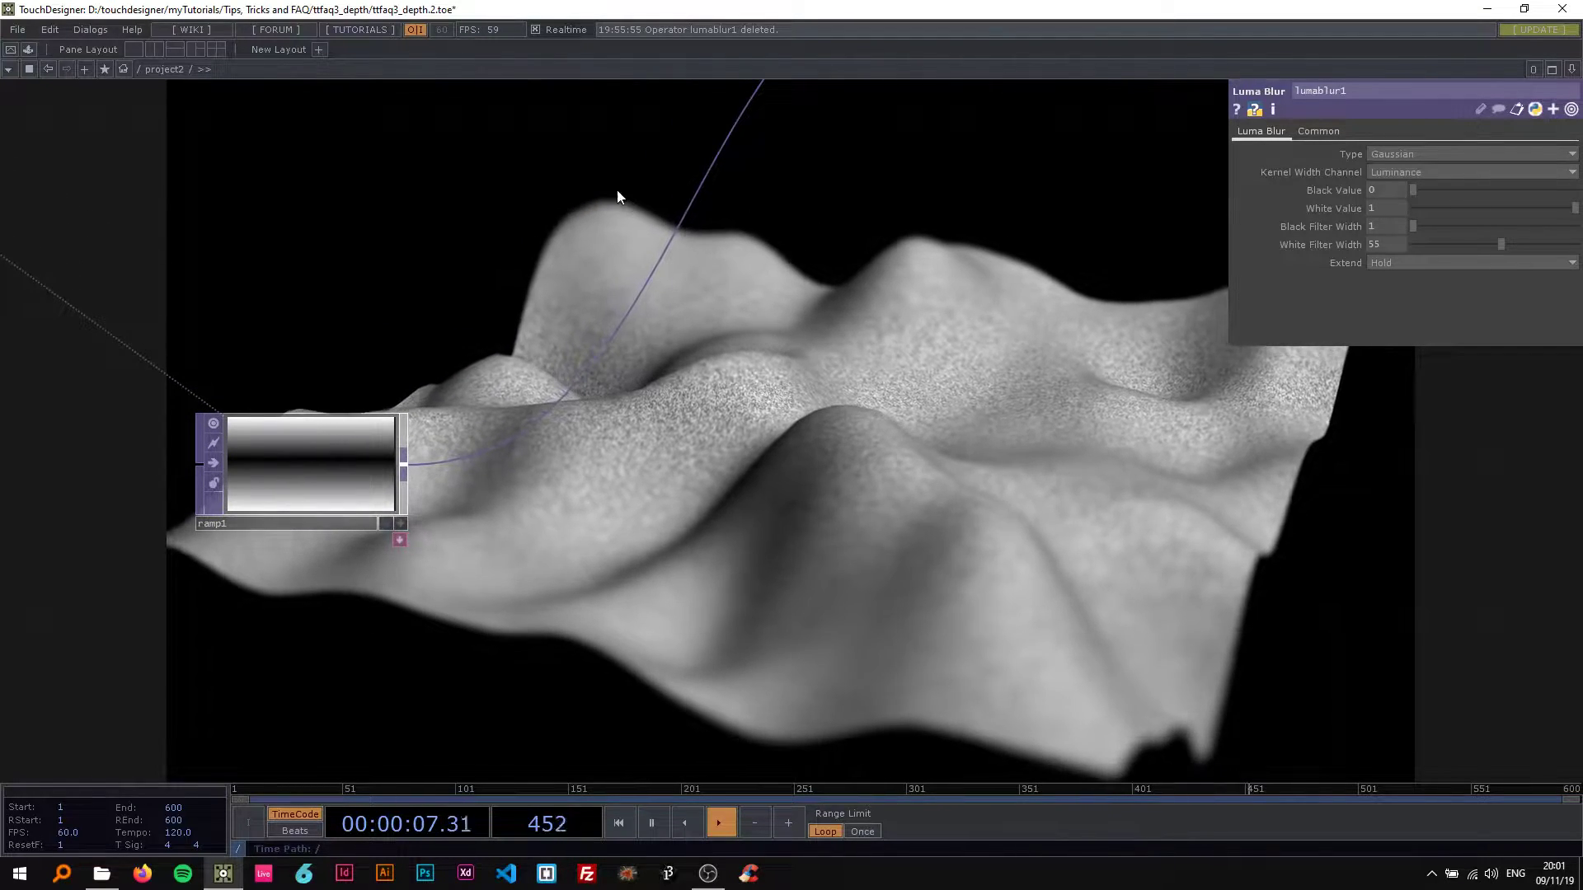
{"action": "scroll", "coordinate": [288, 450], "scroll_direction": "up", "scroll_amount": 2}
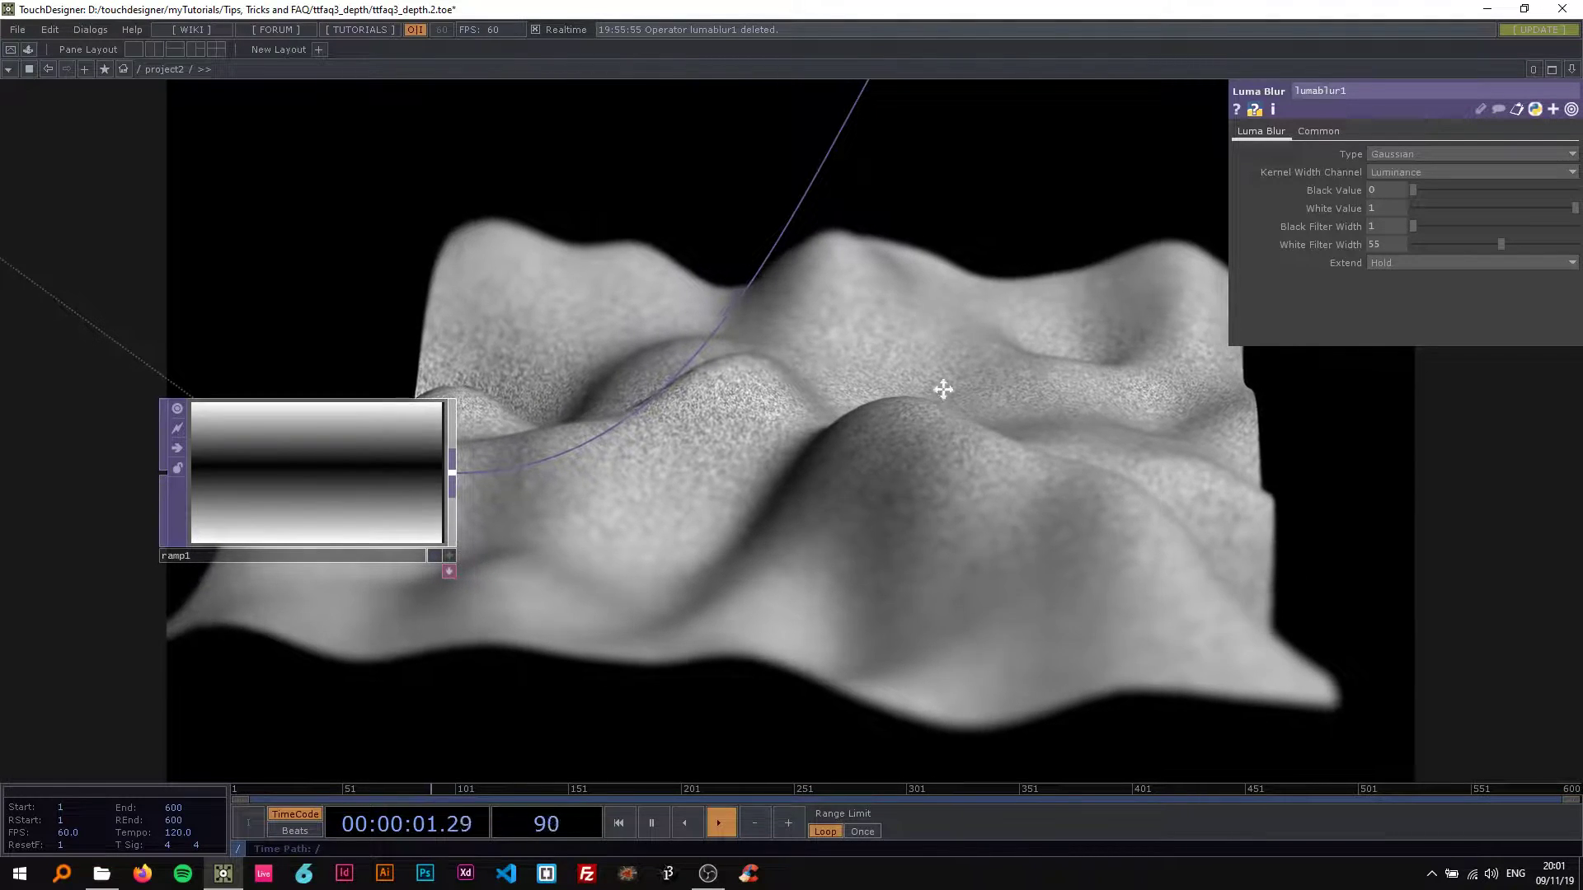
{"action": "left_click_drag", "start_coordinate": [943, 388], "coordinate": [798, 382]}
{"action": "scroll", "coordinate": [769, 383], "scroll_direction": "down", "scroll_amount": 6}
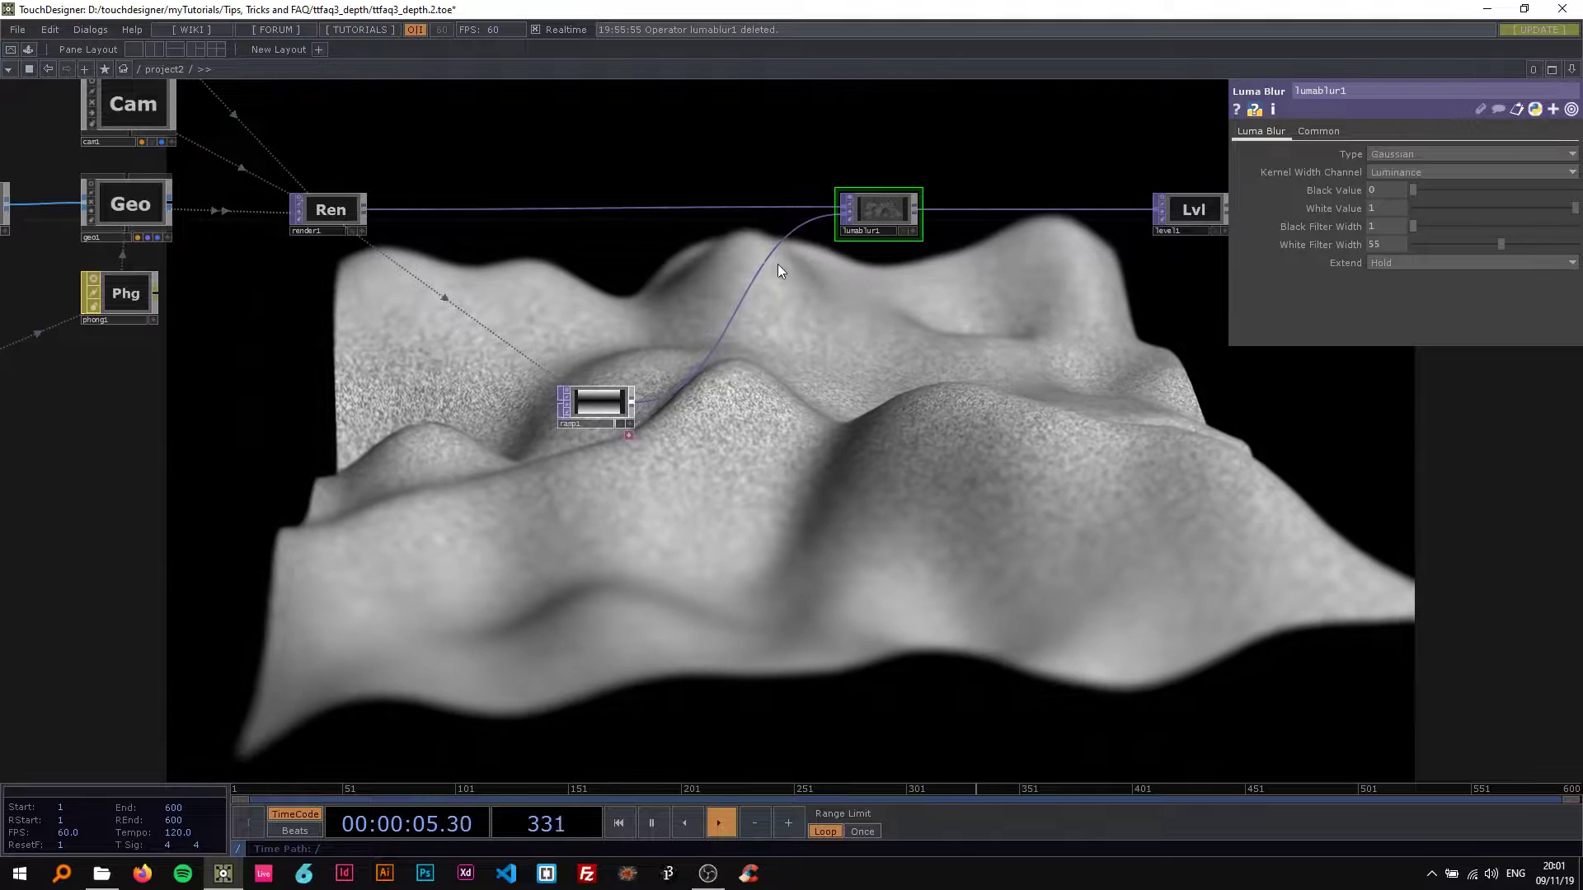
Step: Narrow the ramp's black band by adding white keys on both sides of the central black key
{"action": "scroll", "coordinate": [635, 402], "scroll_direction": "up", "scroll_amount": 3}
{"action": "left_click", "coordinate": [586, 404]}
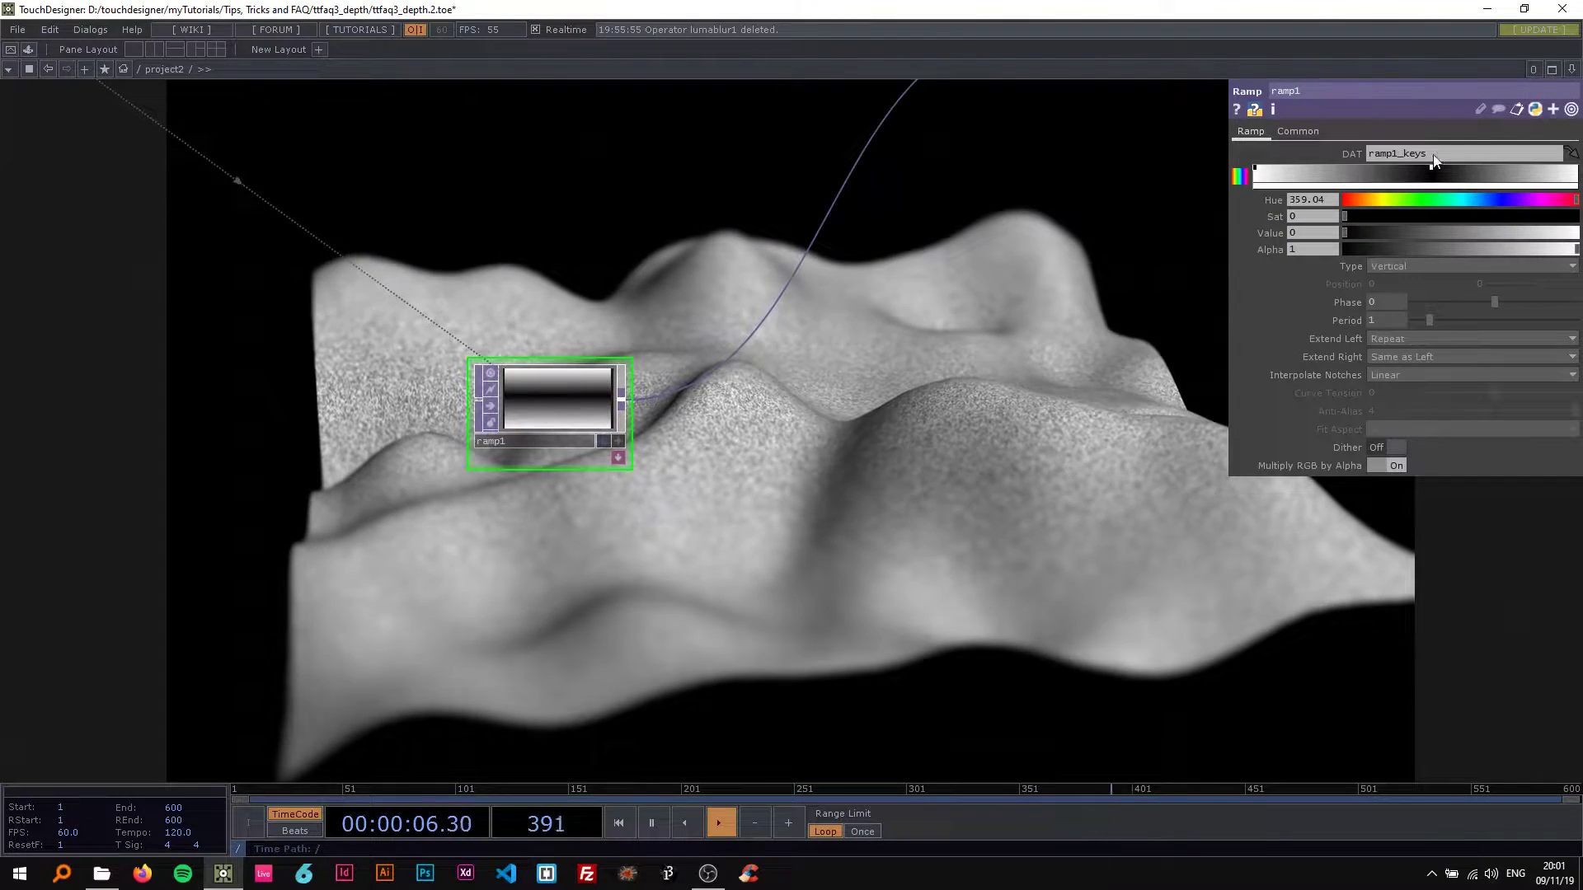
{"action": "left_click", "coordinate": [1369, 172]}
{"action": "left_click_drag", "start_coordinate": [1433, 233], "coordinate": [1577, 236]}
Step: Move the ramp farther below the render network and disconnect it from the Luma Blur's second input
{"action": "left_click_drag", "start_coordinate": [884, 305], "coordinate": [647, 291]}
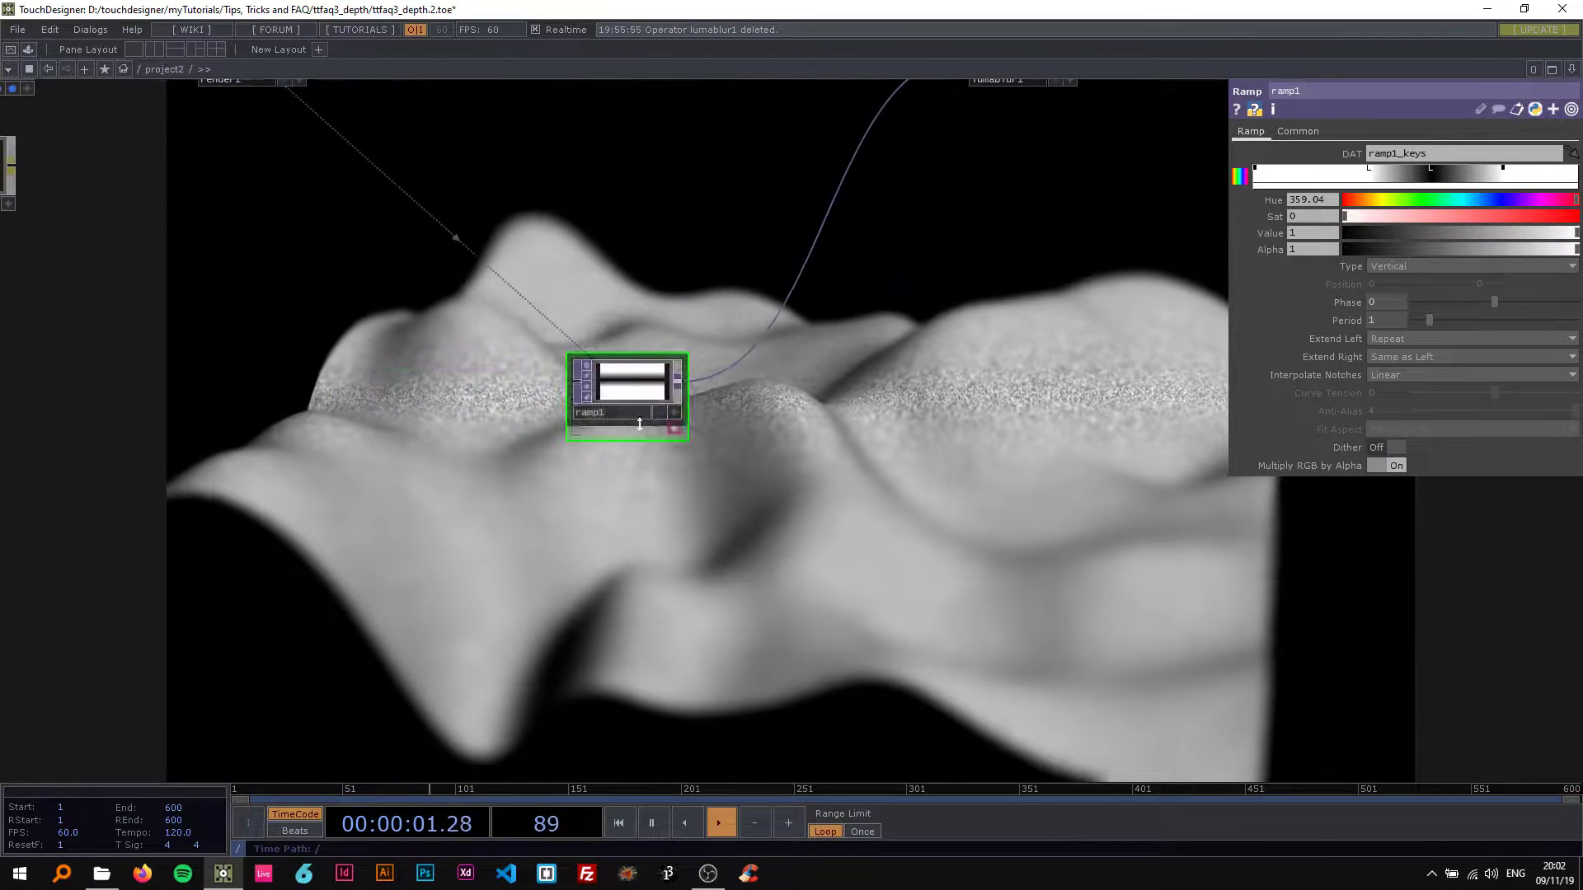
{"action": "left_click_drag", "start_coordinate": [576, 386], "coordinate": [678, 457]}
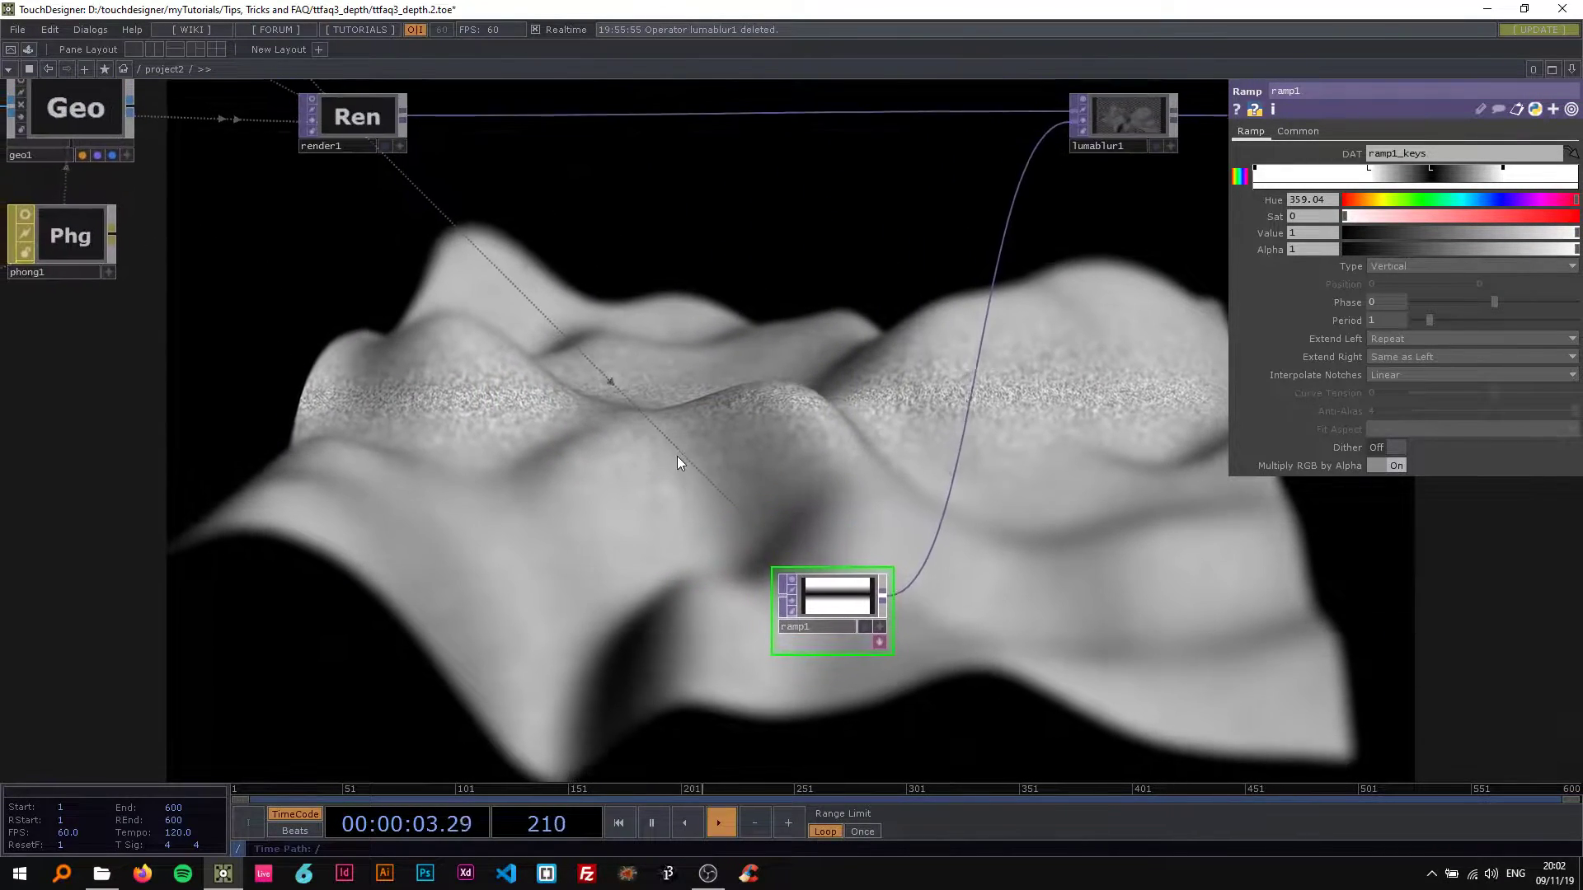
{"action": "scroll", "coordinate": [678, 458], "scroll_direction": "down", "scroll_amount": 3}
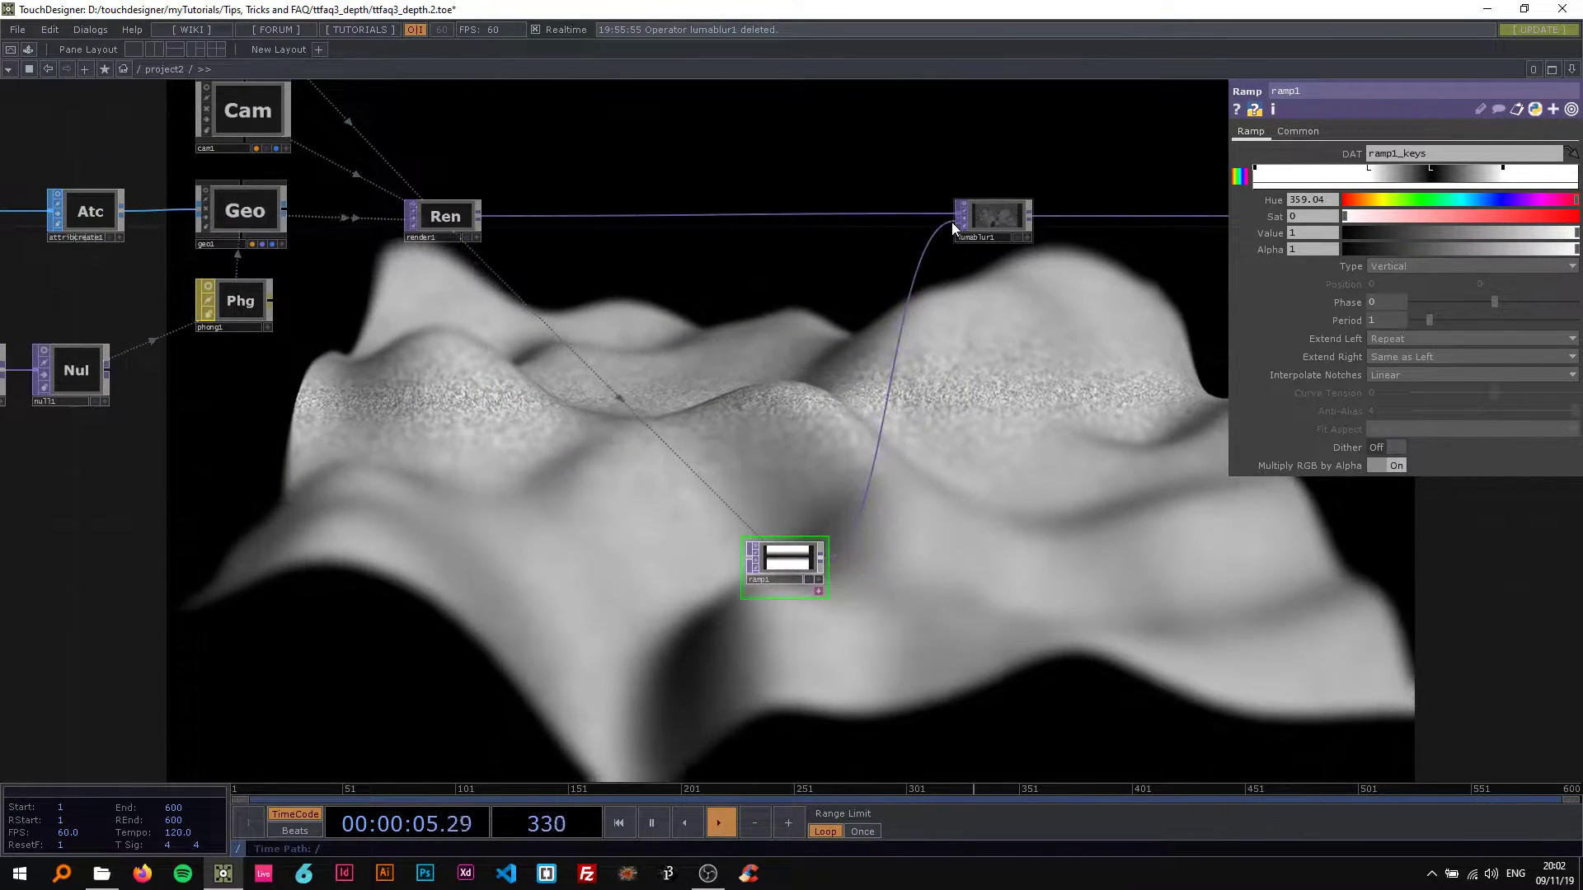
{"action": "left_click_drag", "start_coordinate": [953, 224], "coordinate": [853, 244]}
{"action": "left_click_drag", "start_coordinate": [843, 328], "coordinate": [998, 393]}
Step: Add a Depth TOP directly below render1
{"action": "scroll", "coordinate": [630, 347], "scroll_direction": "up", "scroll_amount": 3}
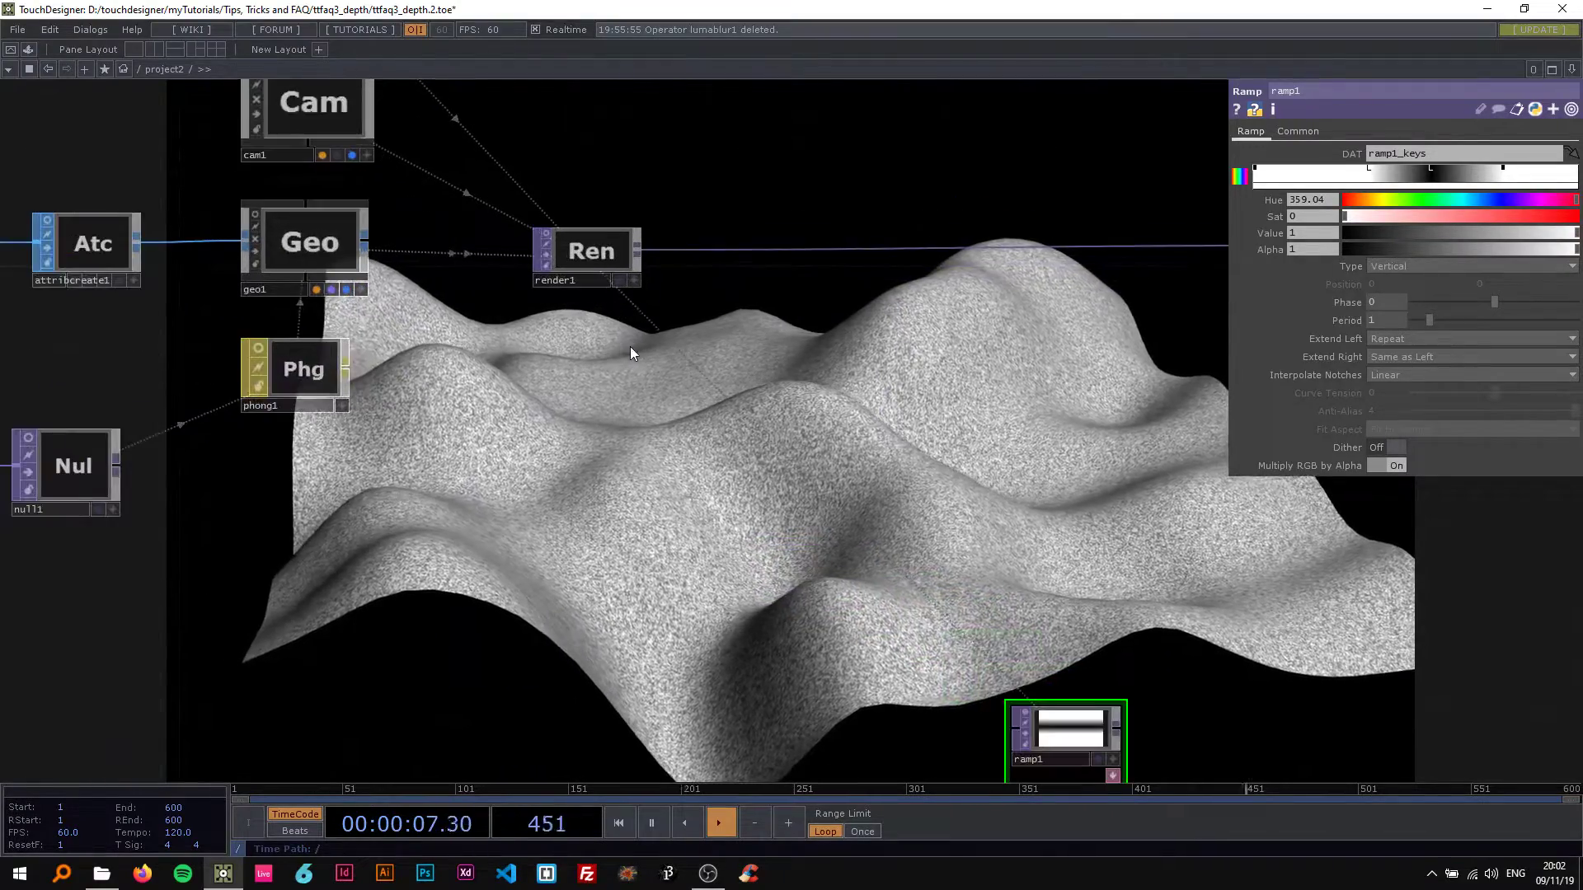
{"action": "key", "text": "Tab"}
{"action": "type", "text": "de"}
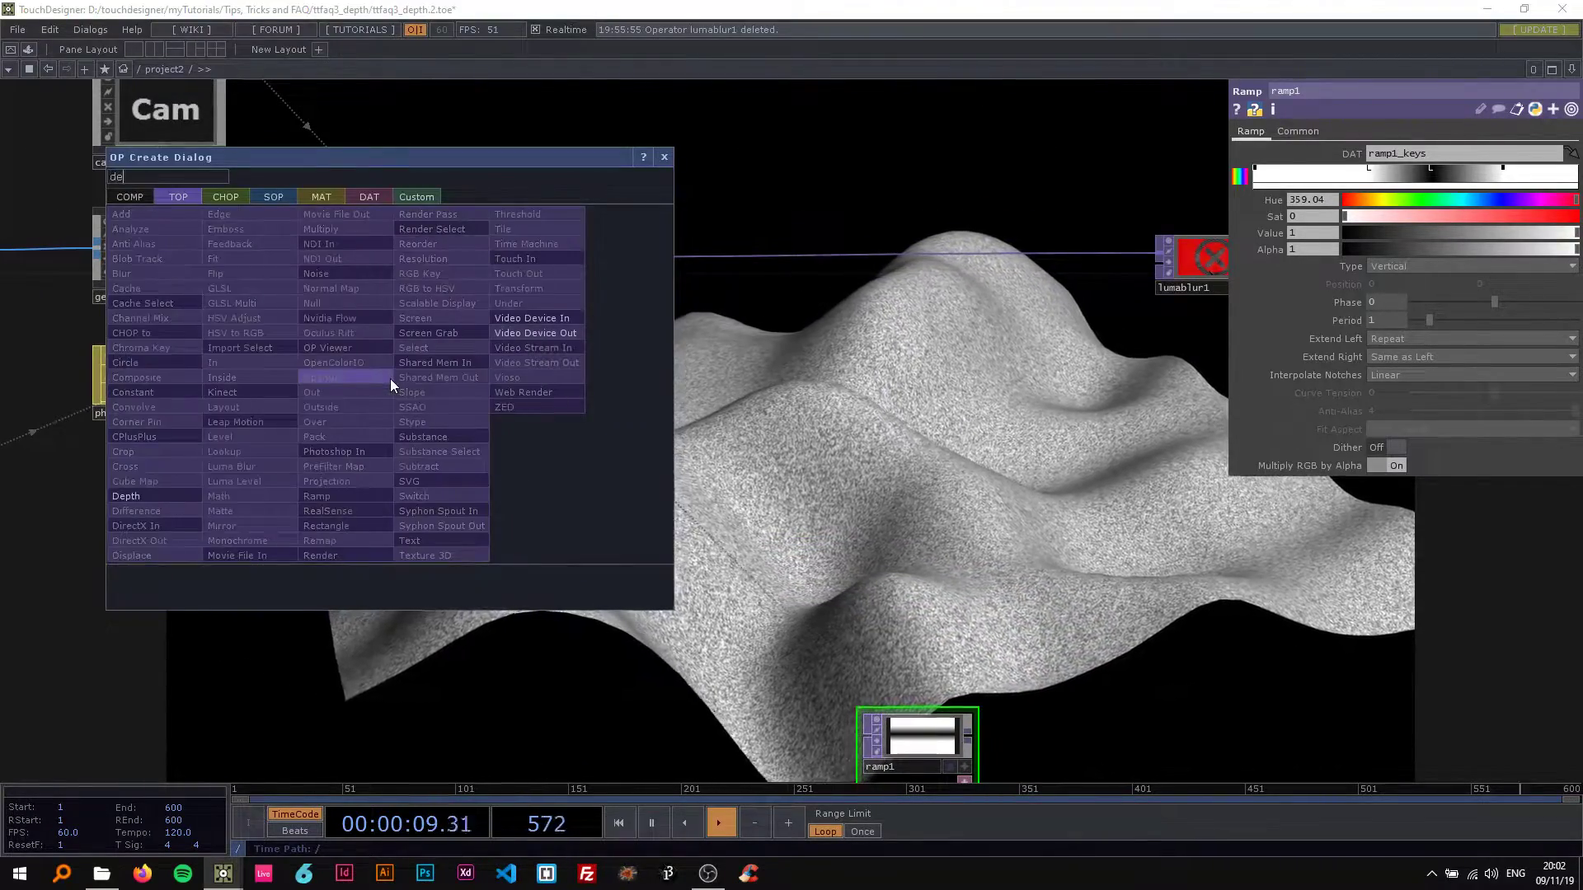
{"action": "left_click", "coordinate": [168, 495]}
{"action": "left_click", "coordinate": [431, 402]}
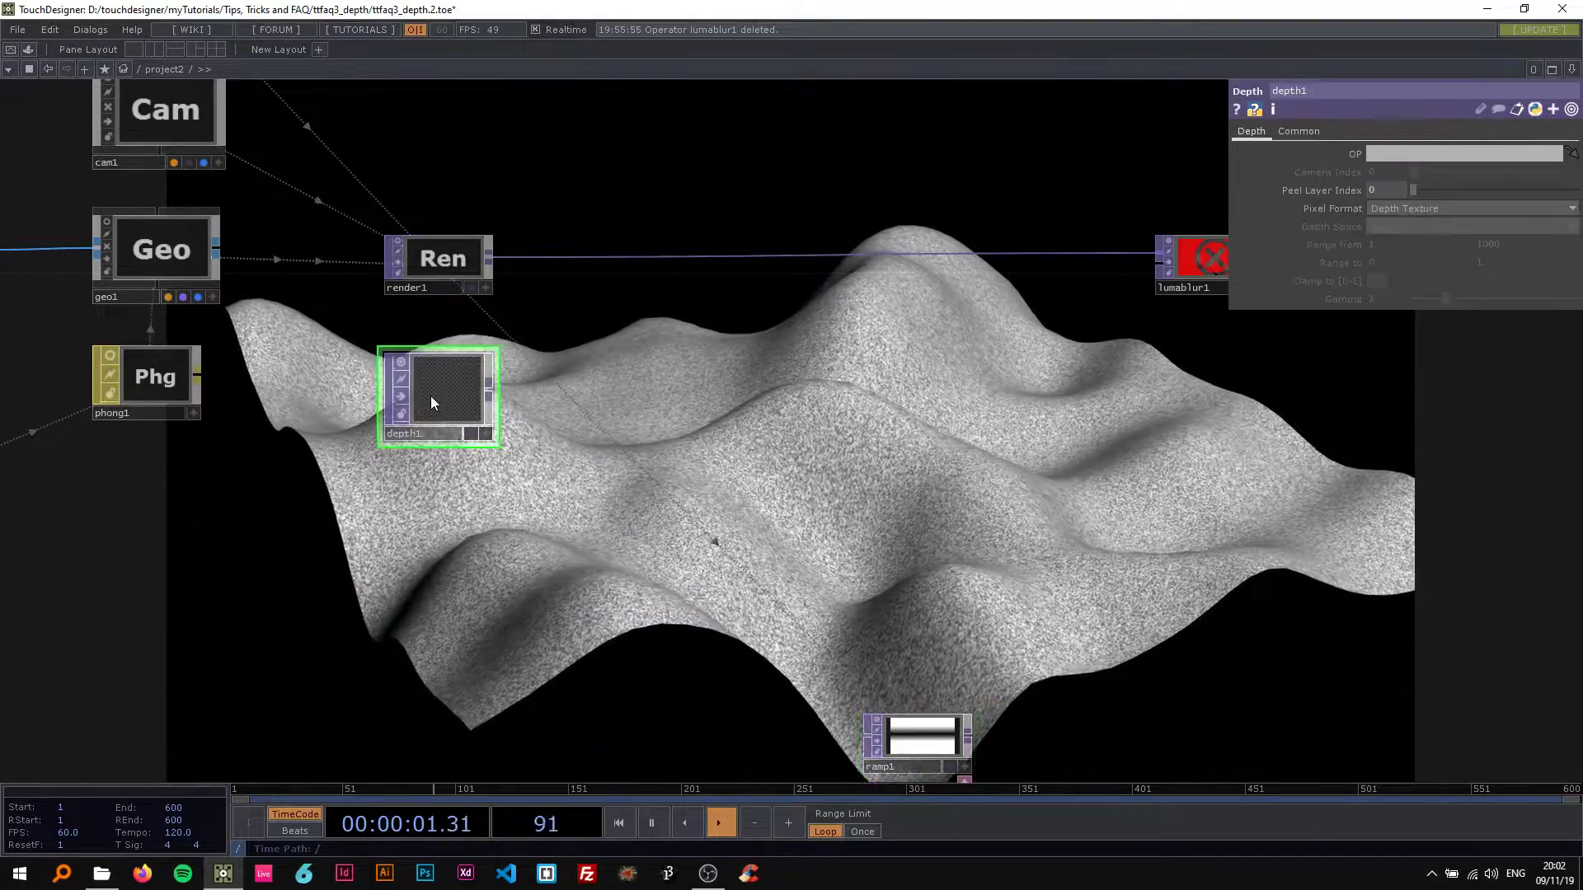
Step: Assign render1 as the Depth TOP's source operator
{"action": "scroll", "coordinate": [434, 407], "scroll_direction": "up", "scroll_amount": 2}
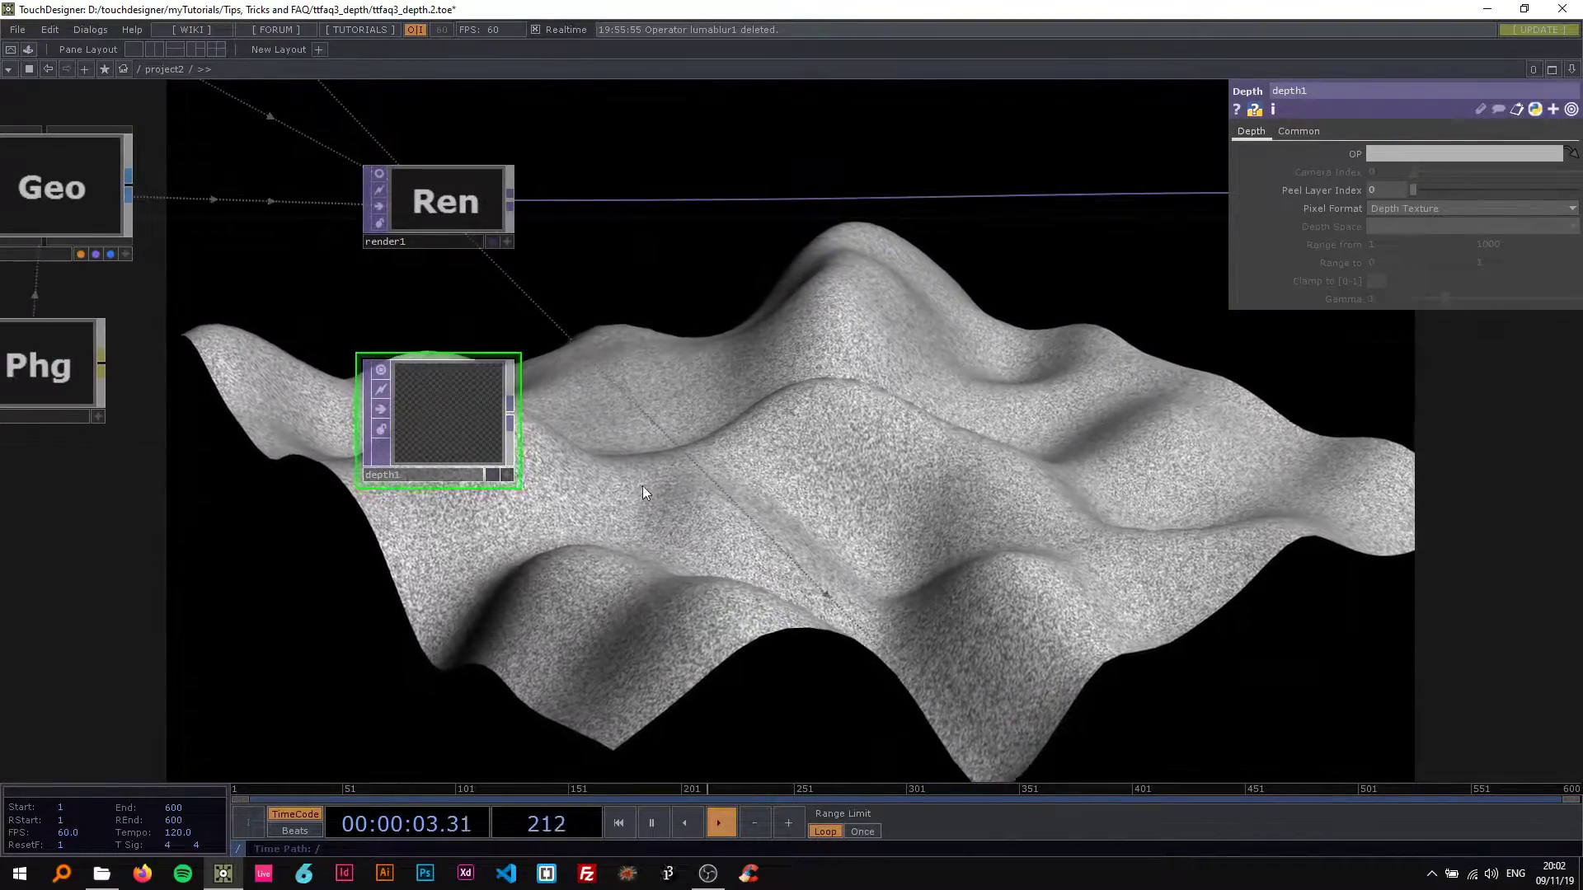
{"action": "scroll", "coordinate": [470, 362], "scroll_direction": "down", "scroll_amount": 2}
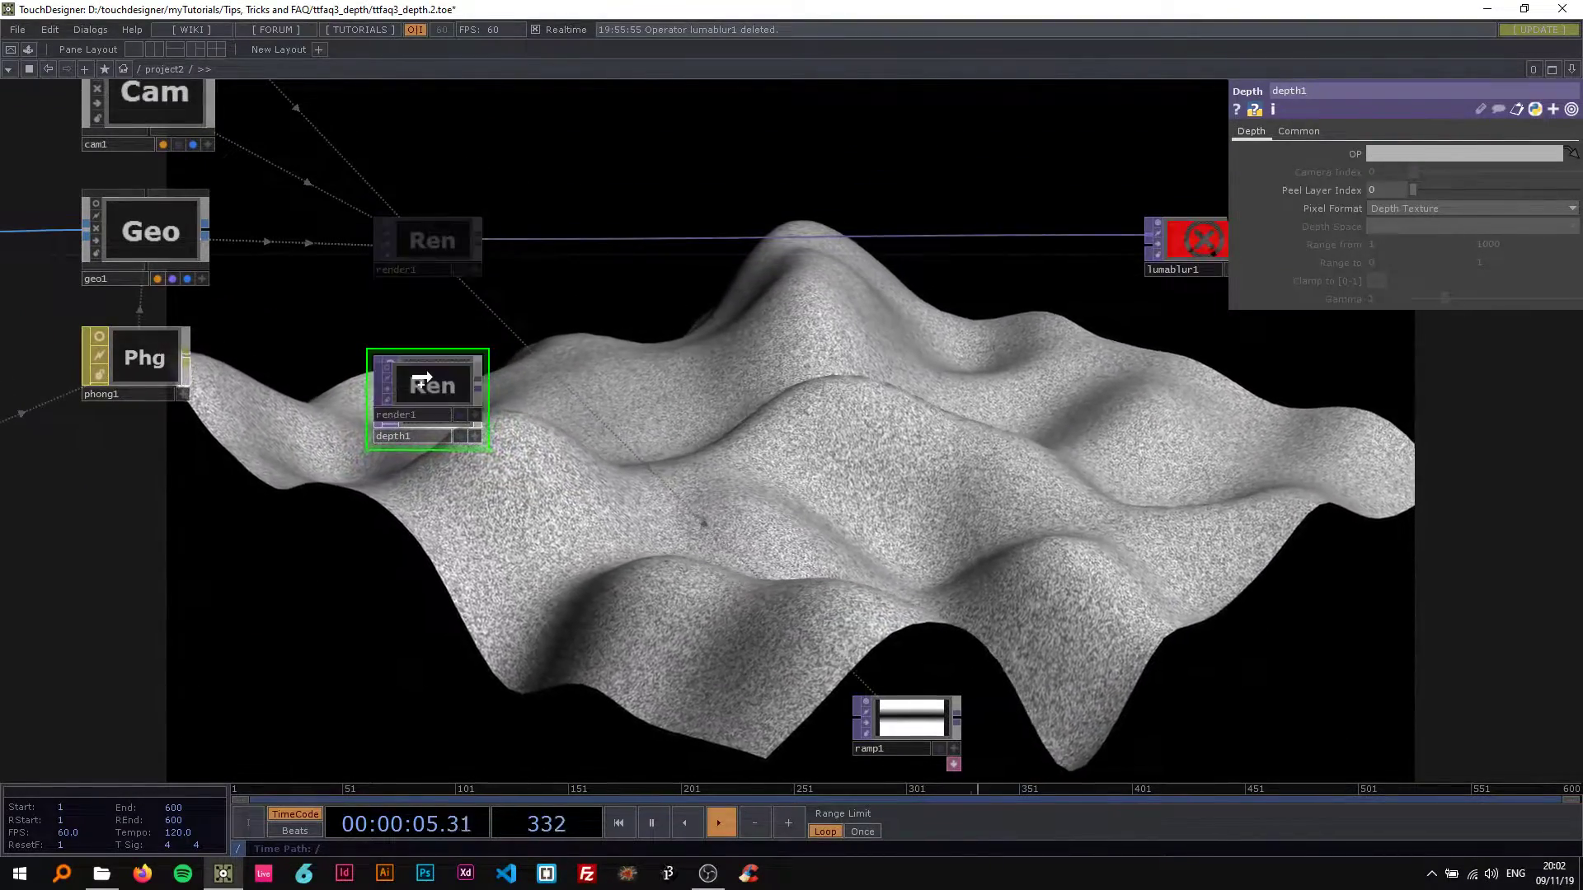
{"action": "left_click_drag", "start_coordinate": [422, 379], "coordinate": [428, 384]}
{"action": "left_click", "coordinate": [485, 359]}
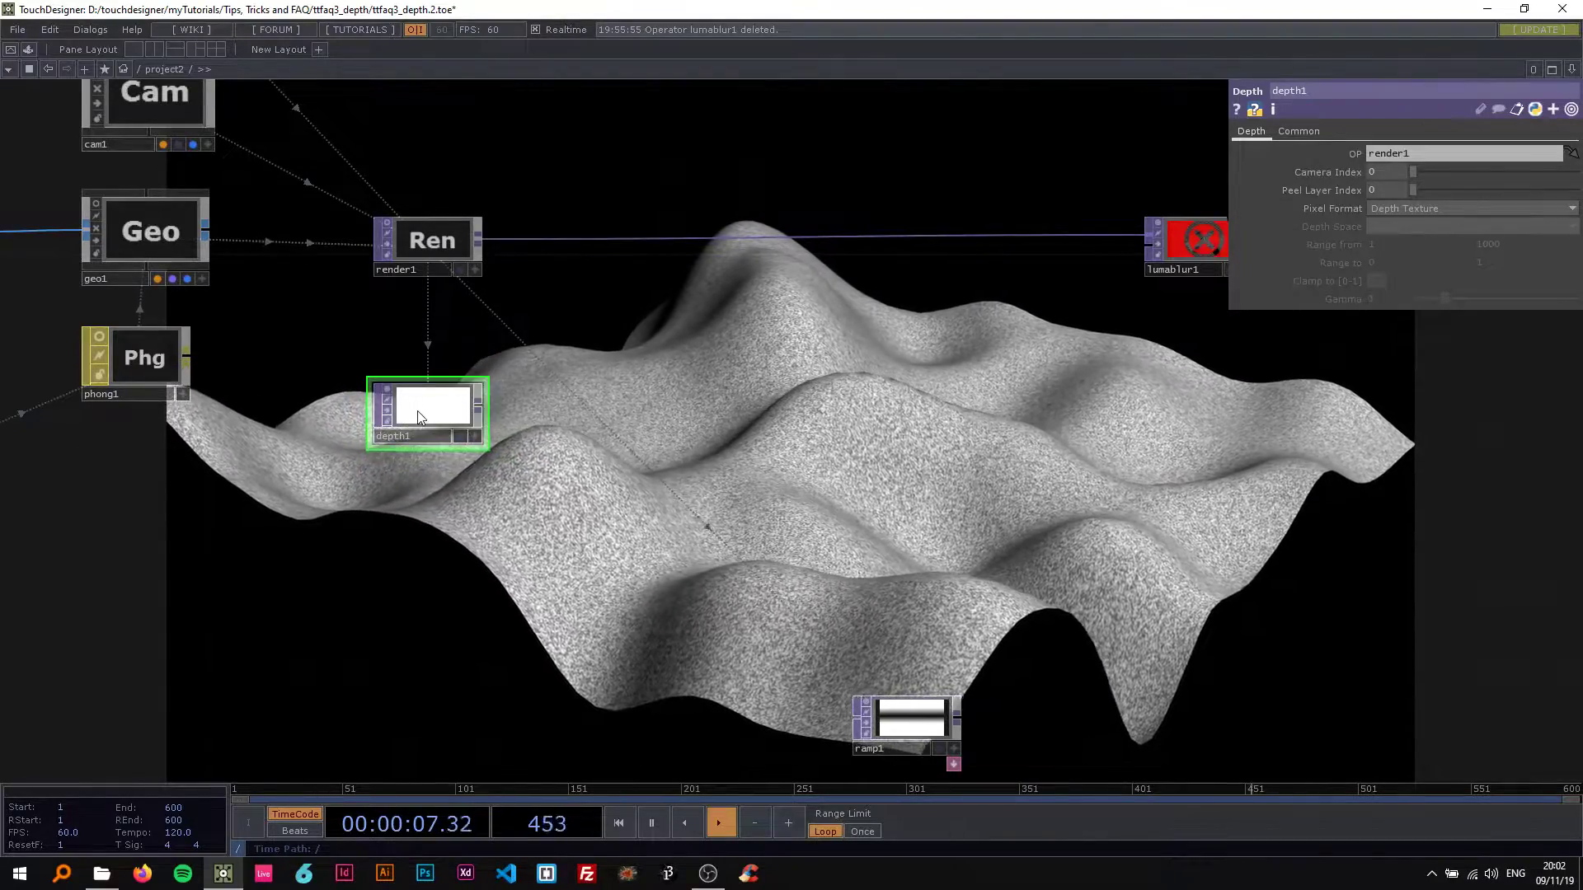
Step: Set the Depth TOP's pixel format to 32-bit float (RGBA) and its depth space to Reranged from Camera Space
{"action": "scroll", "coordinate": [418, 415], "scroll_direction": "up", "scroll_amount": 2}
{"action": "left_click_drag", "start_coordinate": [438, 318], "coordinate": [523, 422]}
{"action": "scroll", "coordinate": [522, 422], "scroll_direction": "down", "scroll_amount": 1}
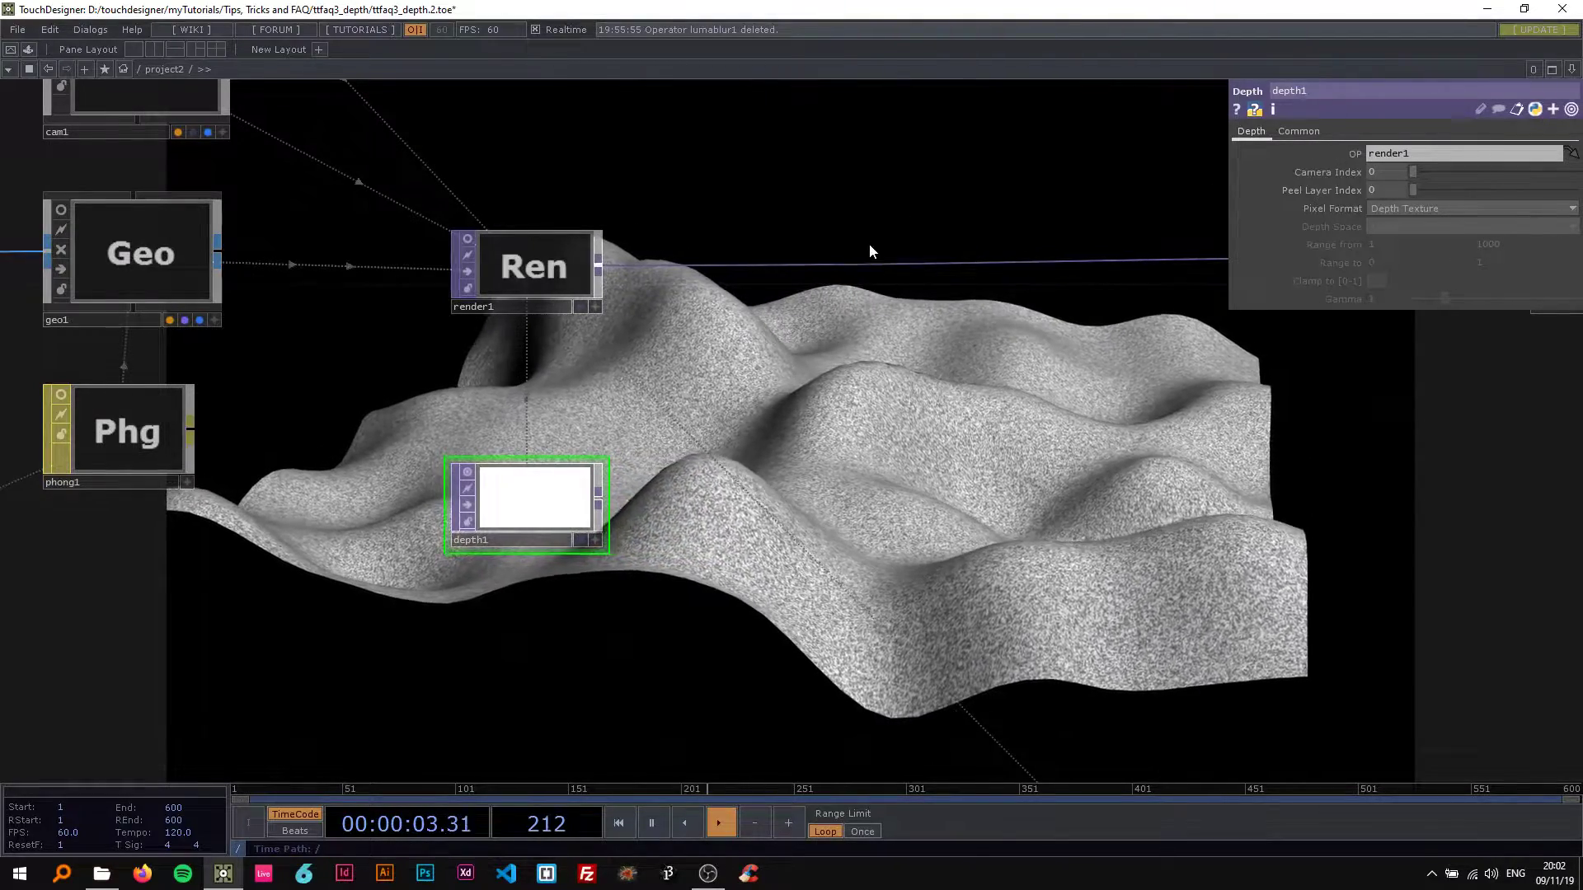
{"action": "scroll", "coordinate": [823, 262], "scroll_direction": "down", "scroll_amount": 2}
{"action": "left_click", "coordinate": [1413, 208]}
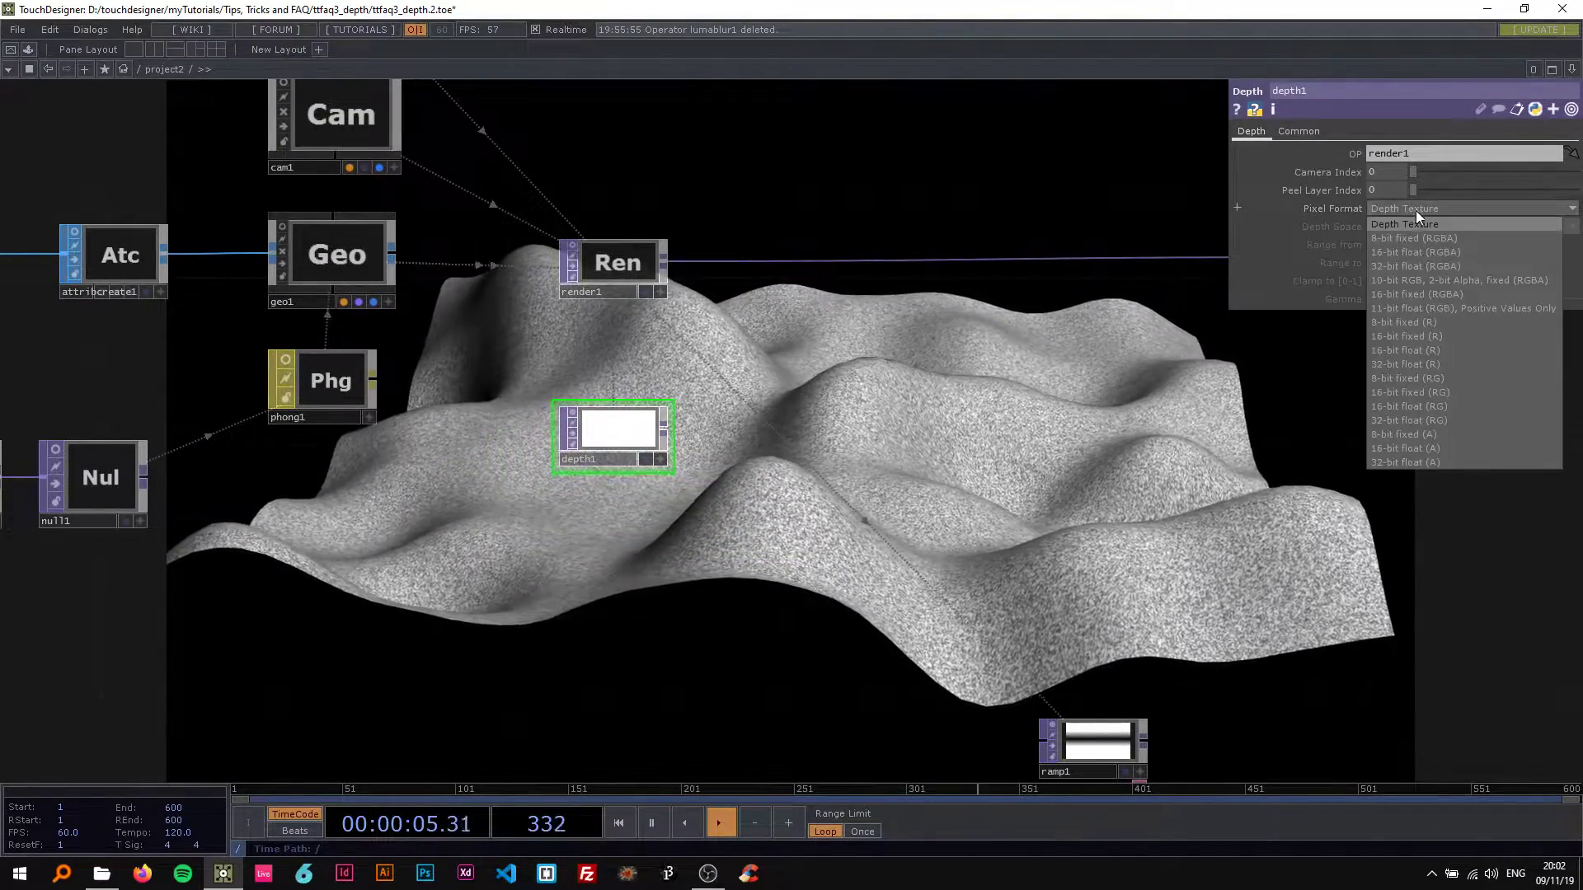
{"action": "left_click", "coordinate": [1392, 269]}
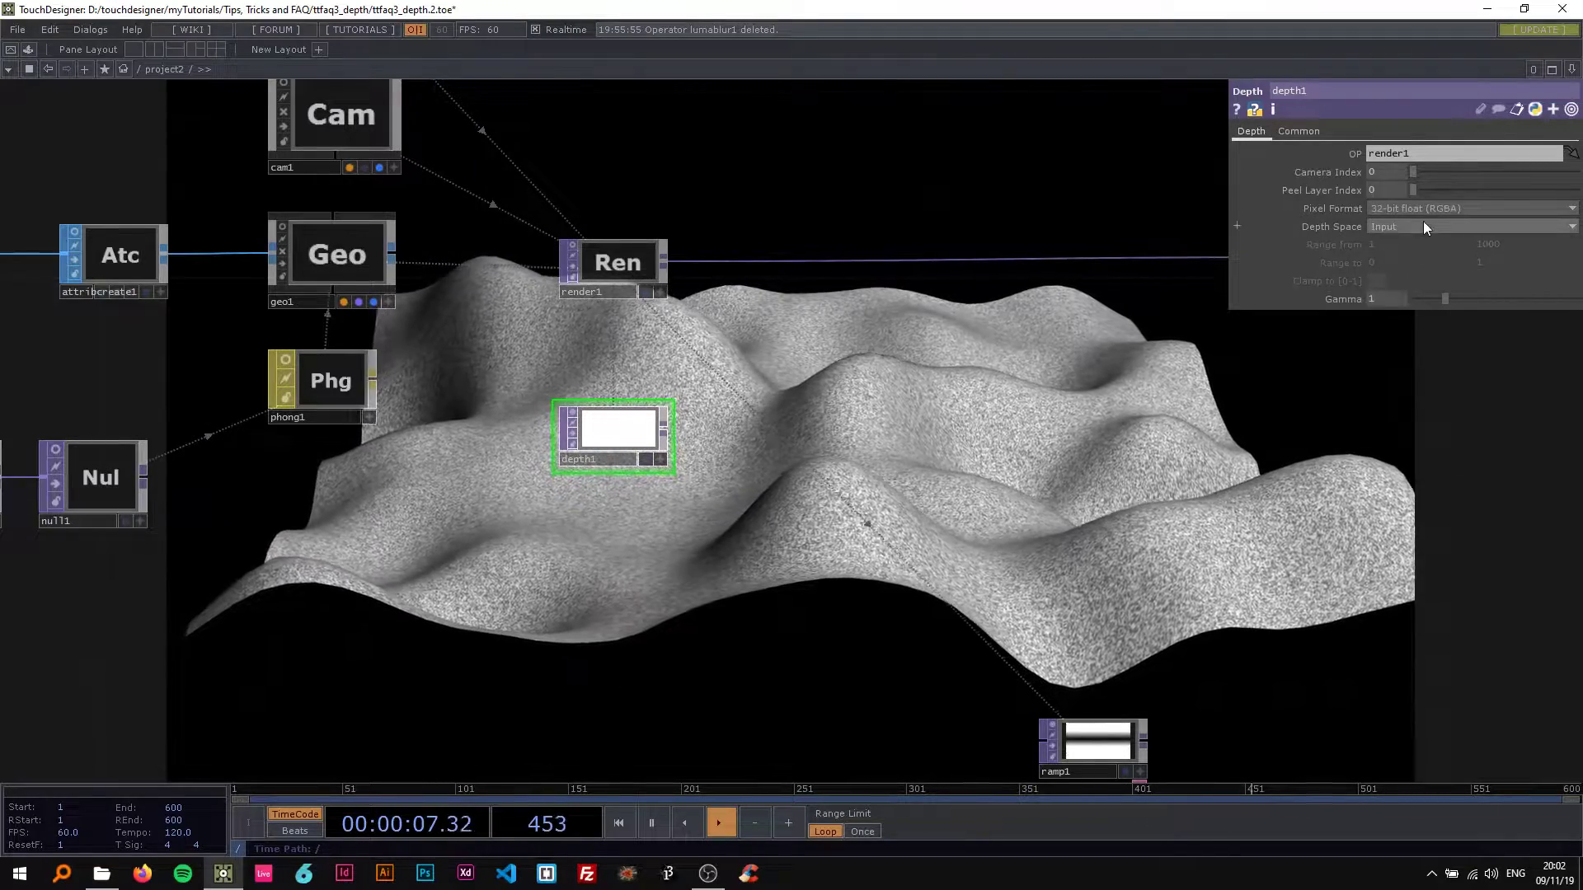
{"action": "left_click", "coordinate": [1412, 224]}
{"action": "left_click", "coordinate": [1411, 269]}
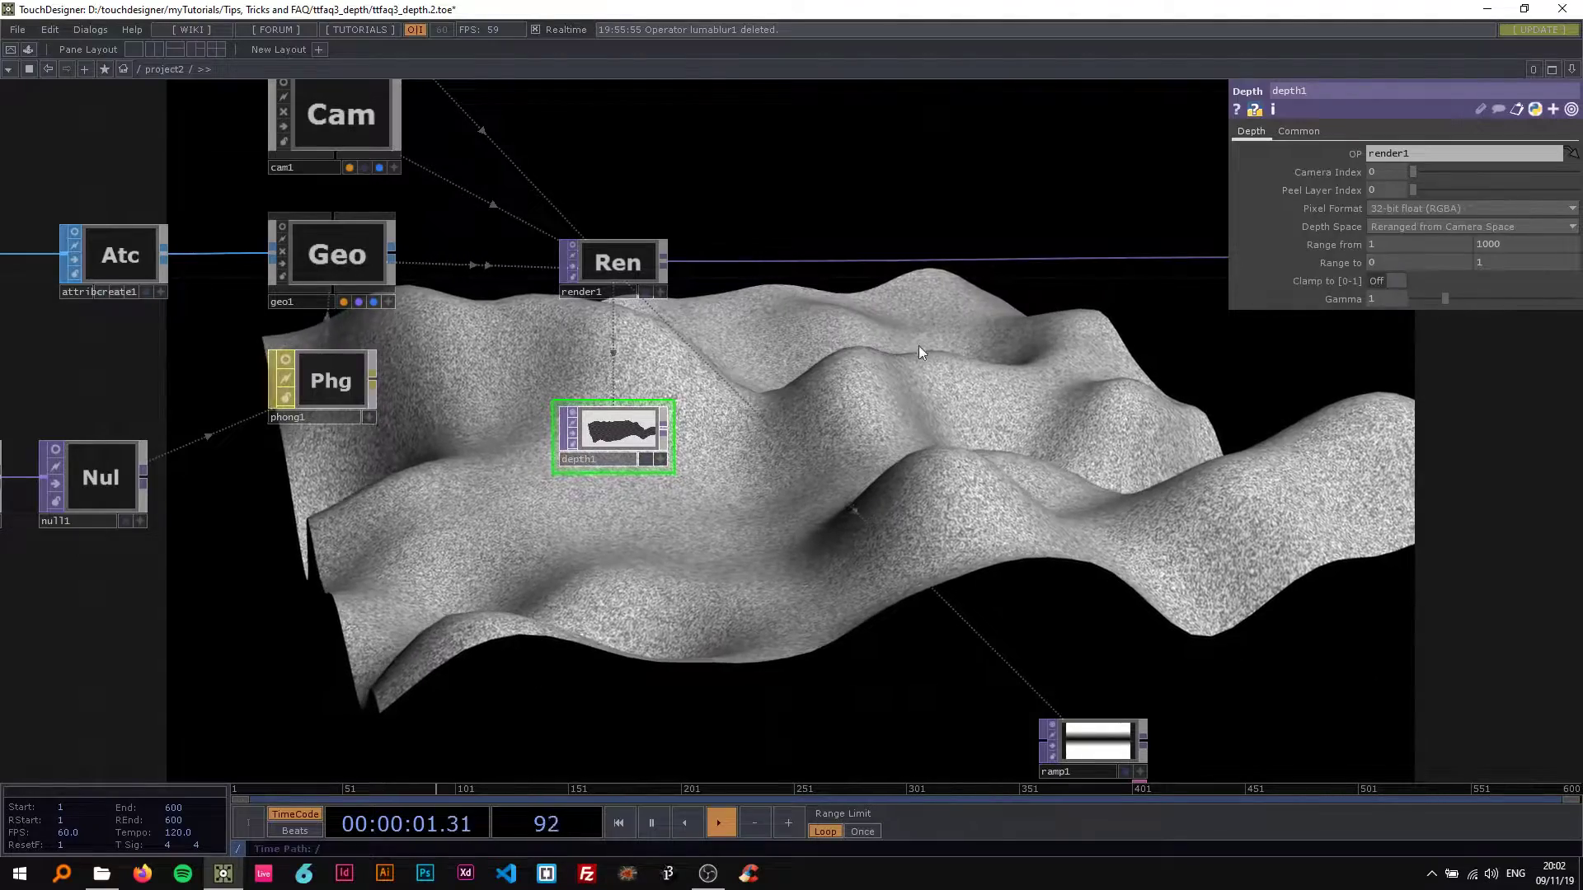
Step: Examine cam1's near and far clipping distances, the source grid's size, and the parameters of render1 and depth1
{"action": "left_click_drag", "start_coordinate": [857, 386], "coordinate": [684, 422]}
{"action": "left_click_drag", "start_coordinate": [252, 254], "coordinate": [254, 264]}
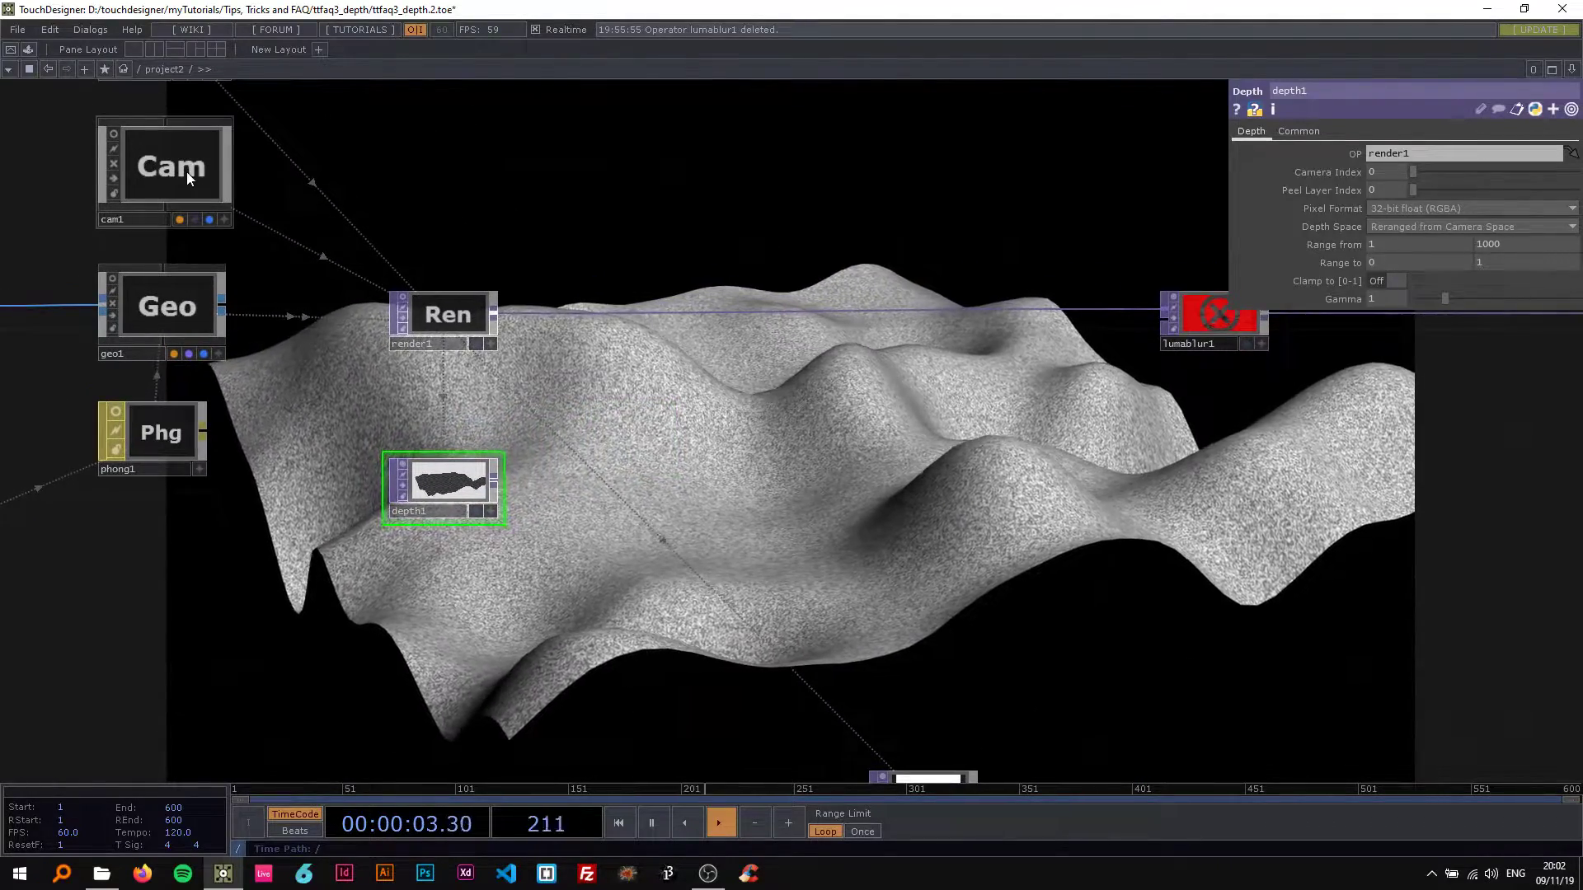
{"action": "left_click", "coordinate": [186, 172]}
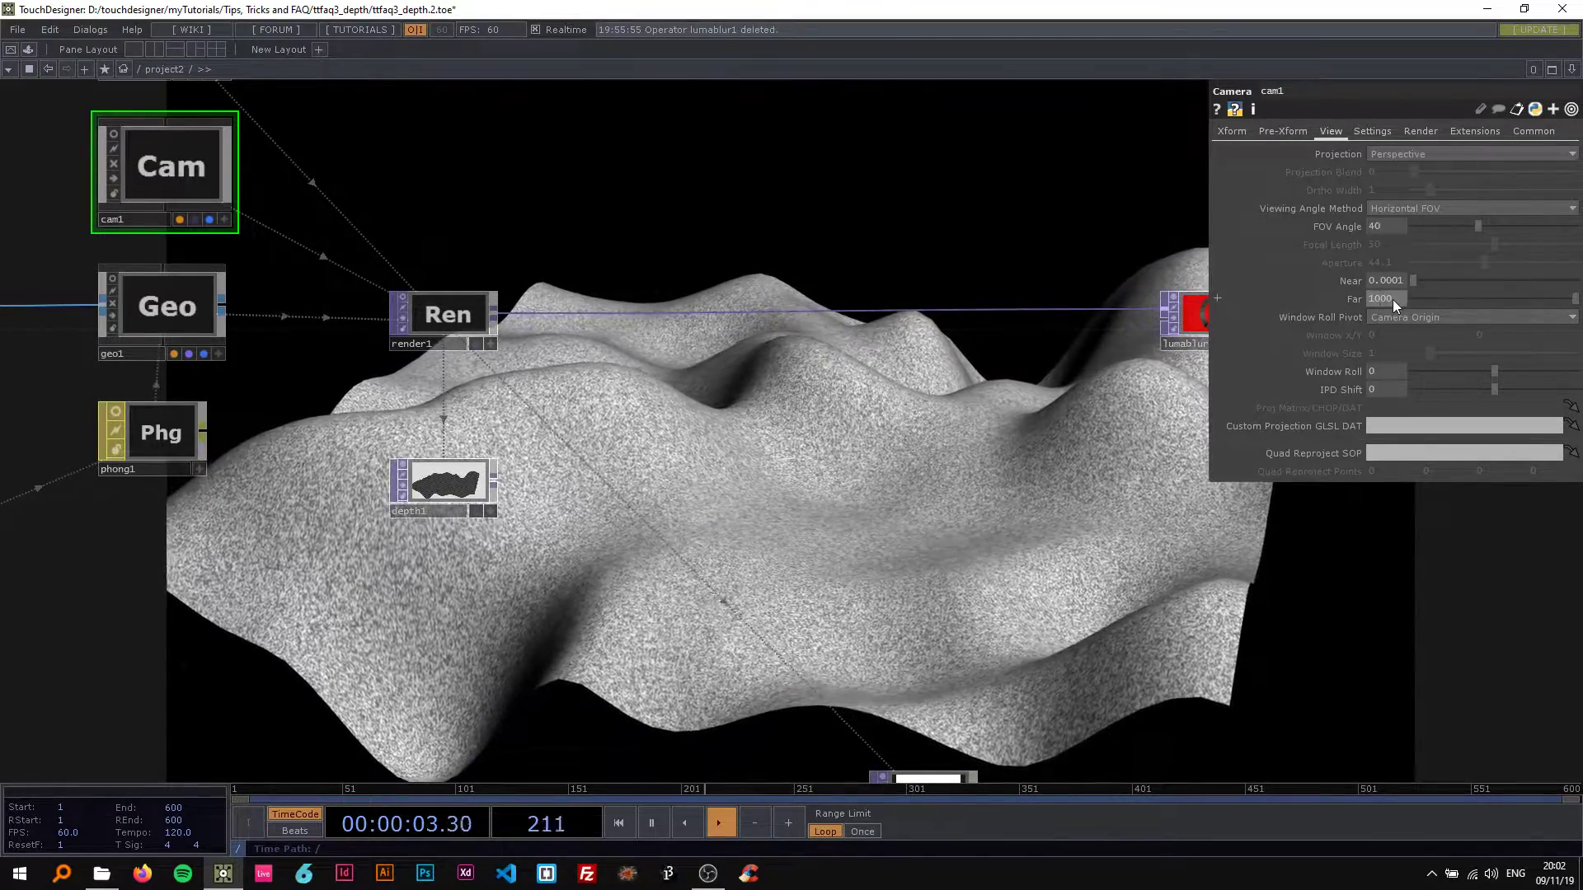
{"action": "left_click_drag", "start_coordinate": [824, 417], "coordinate": [1011, 400]}
{"action": "middle_click_drag", "start_coordinate": [1011, 400], "coordinate": [928, 407]}
{"action": "middle_click_drag", "start_coordinate": [224, 383], "coordinate": [306, 354]}
{"action": "left_click", "coordinate": [346, 315]}
{"action": "left_click_drag", "start_coordinate": [618, 251], "coordinate": [360, 232]}
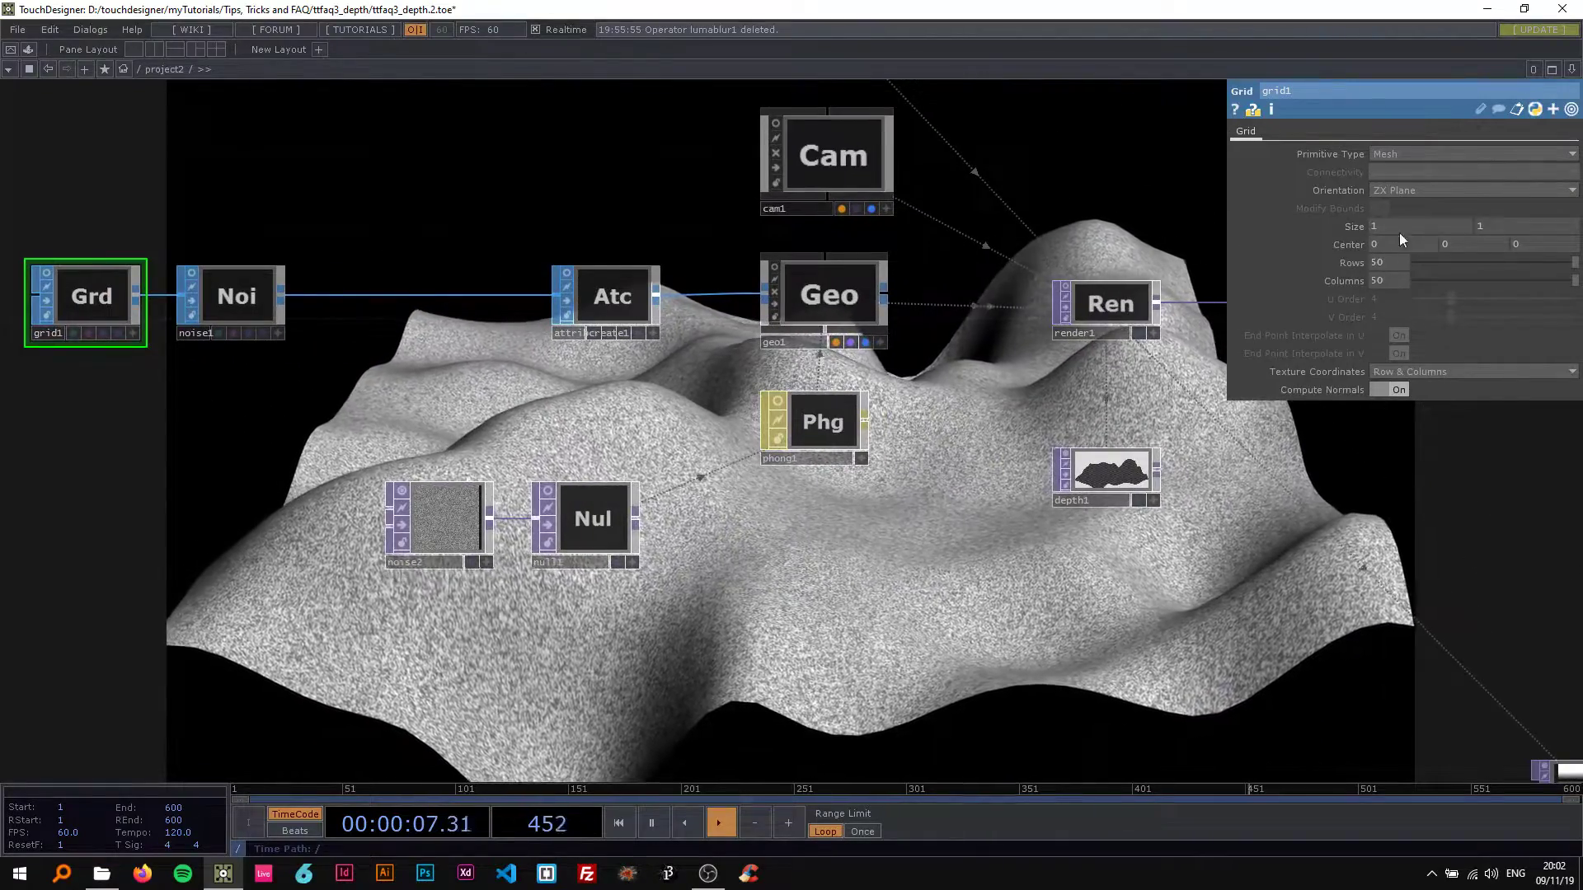
{"action": "left_click_drag", "start_coordinate": [1129, 194], "coordinate": [606, 186]}
{"action": "left_click", "coordinate": [582, 282]}
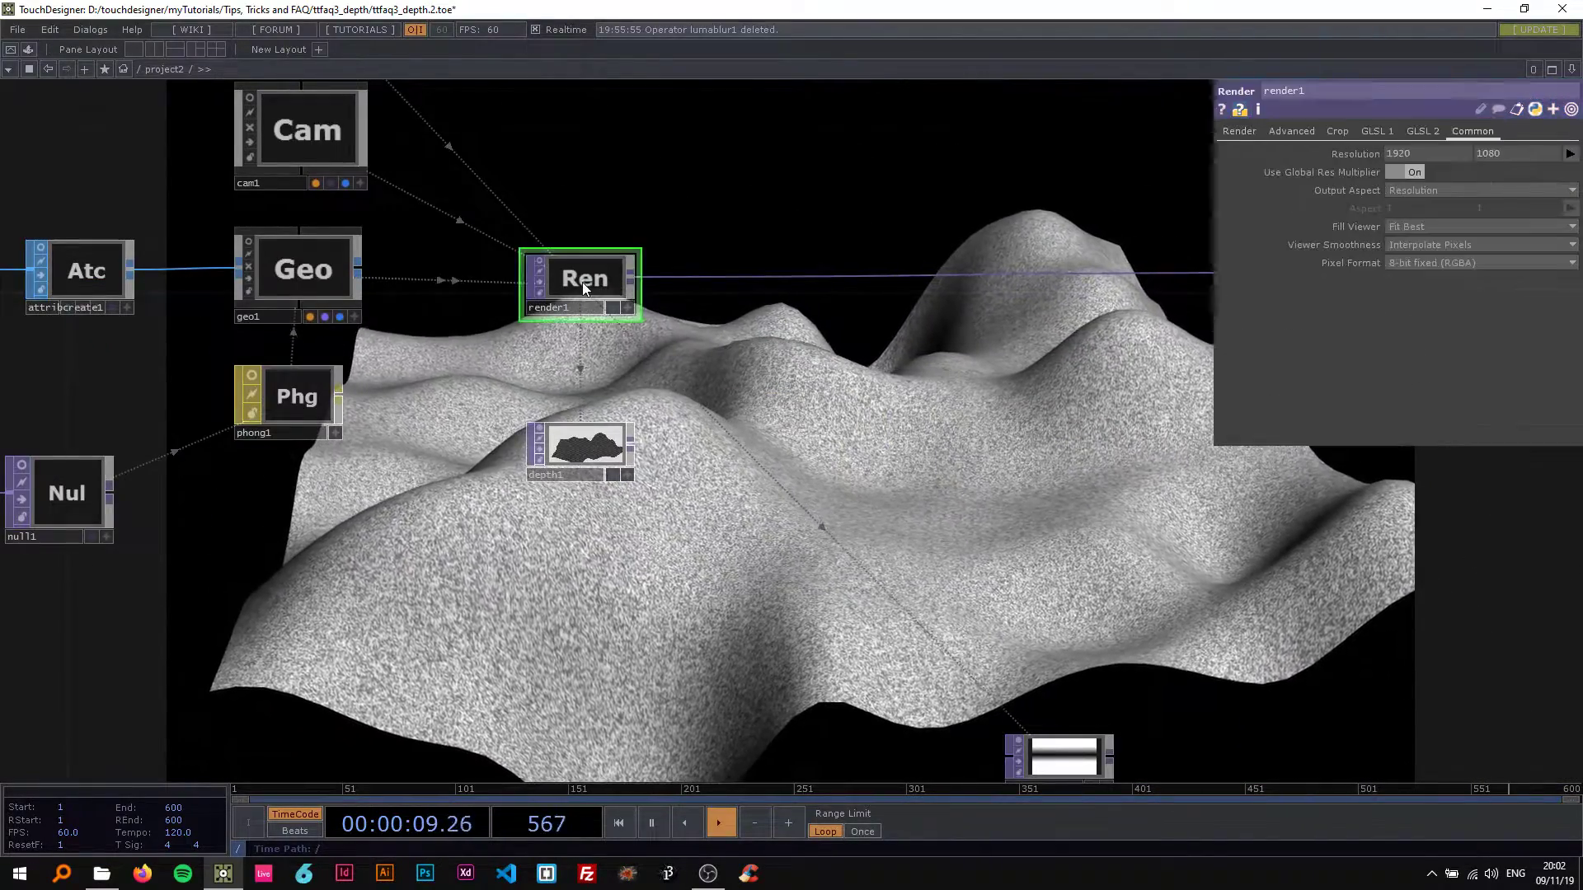
{"action": "left_click", "coordinate": [589, 456]}
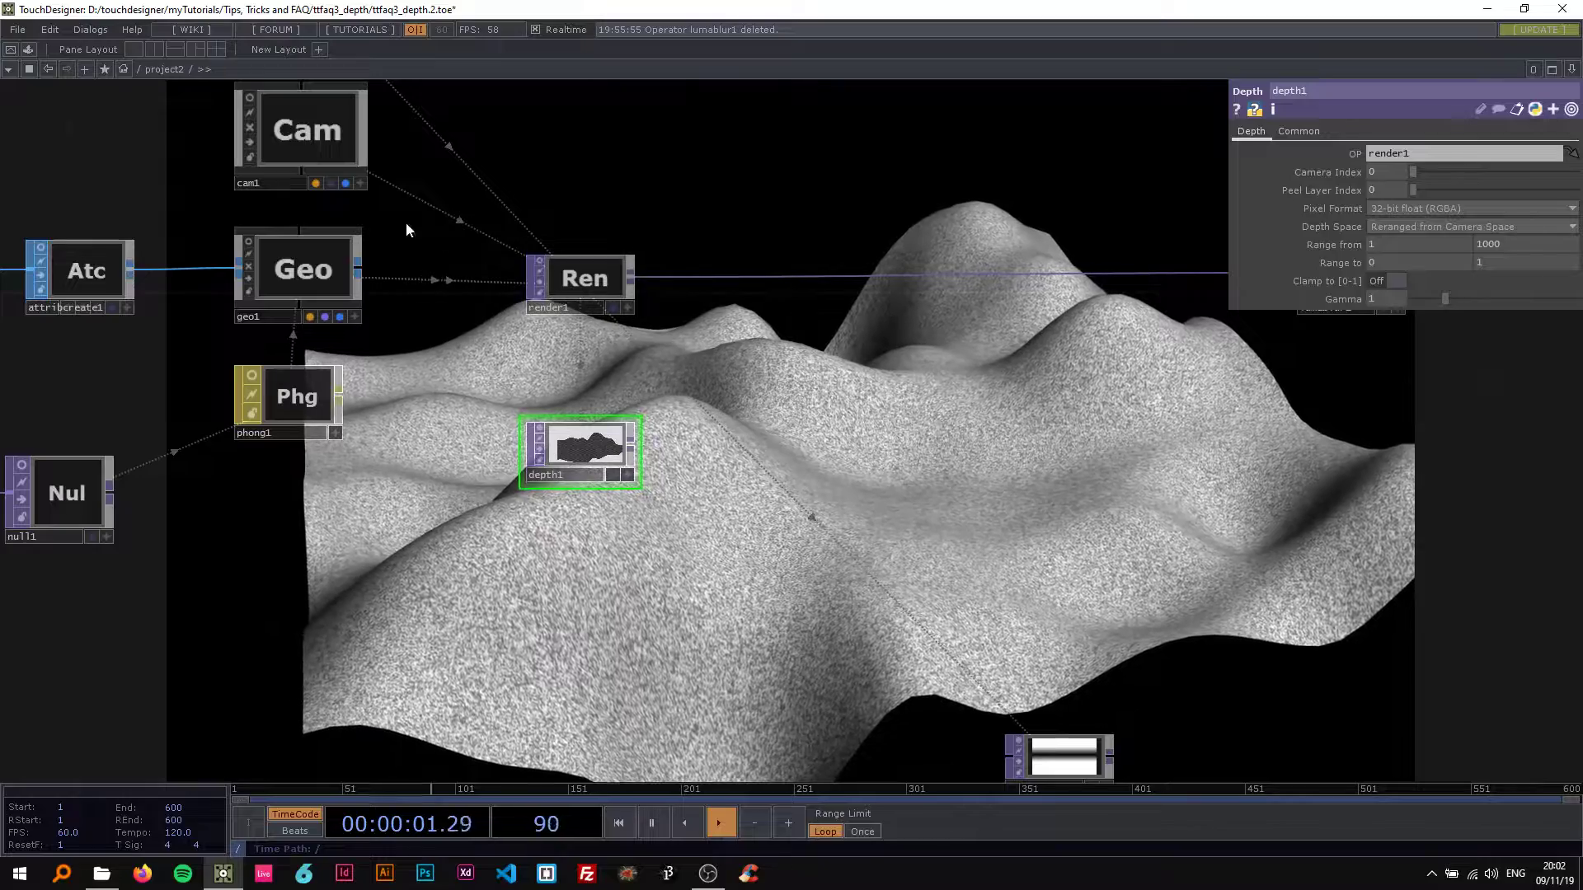
Step: Set cam1's far clipping distance to 3, testing smaller distances while watching the depth image
{"action": "left_click", "coordinate": [356, 161]}
{"action": "left_click_drag", "start_coordinate": [528, 194], "coordinate": [784, 294]}
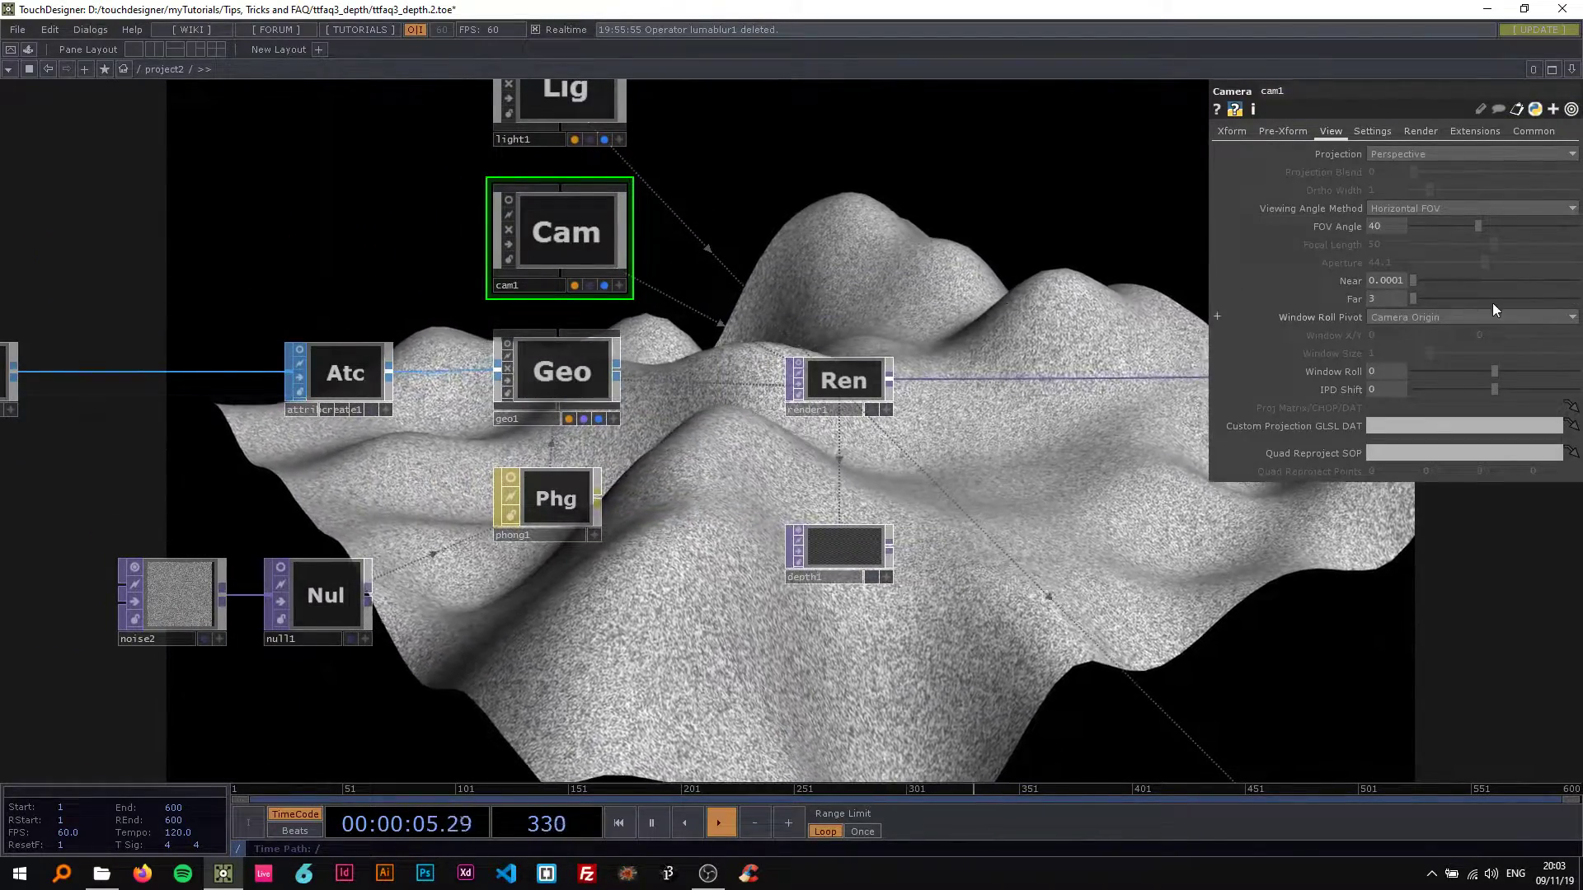
{"action": "left_click_drag", "start_coordinate": [1407, 299], "coordinate": [1390, 275]}
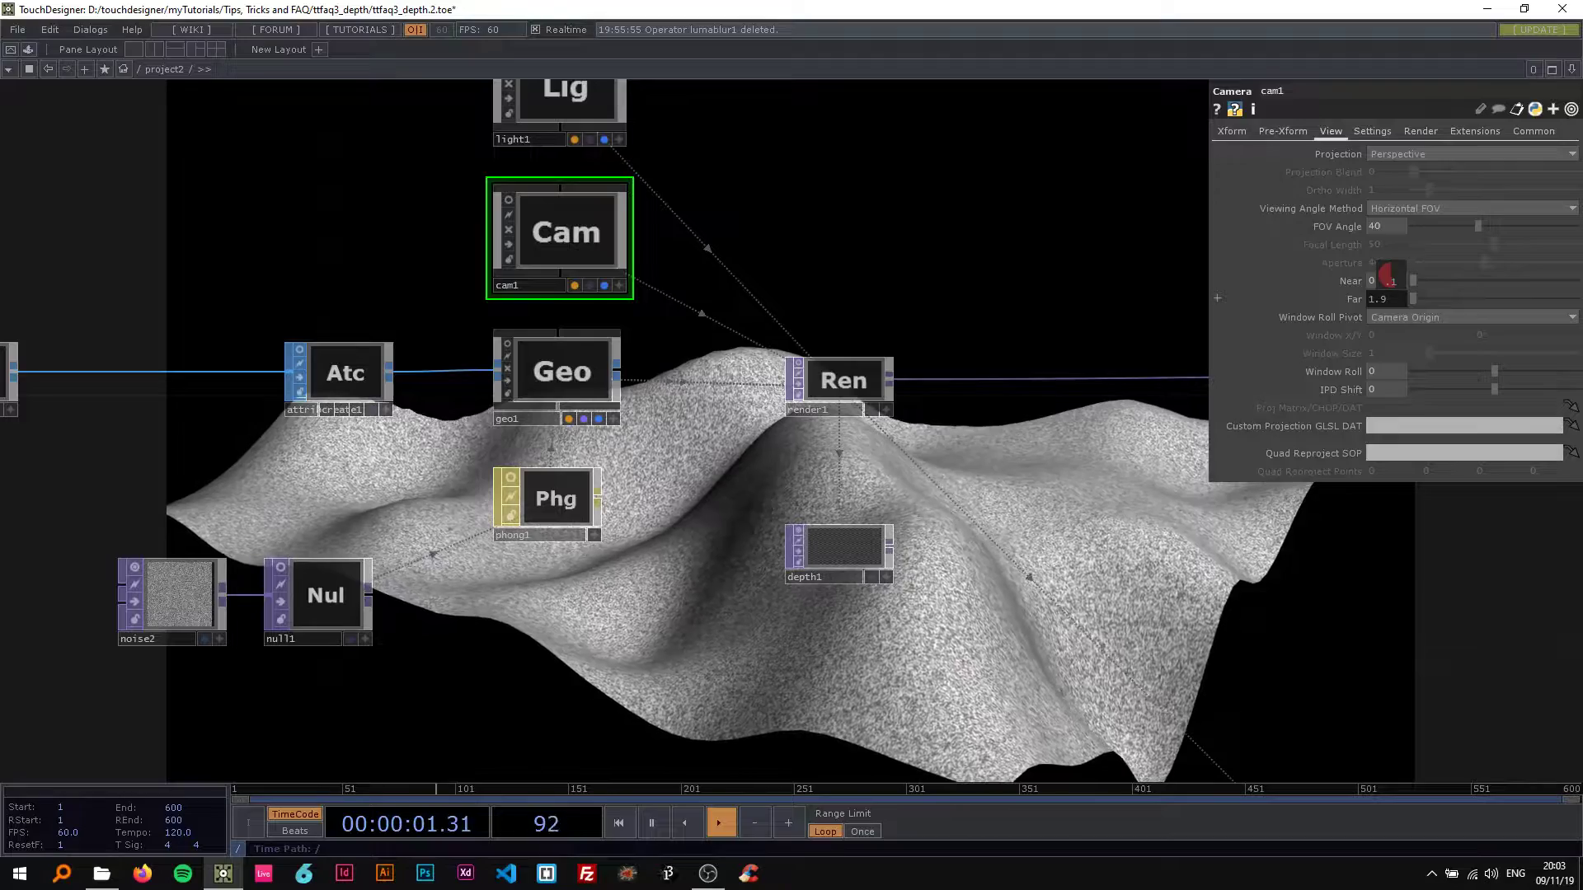
{"action": "left_click_drag", "start_coordinate": [1390, 276], "coordinate": [1395, 275]}
{"action": "left_click_drag", "start_coordinate": [923, 295], "coordinate": [655, 272]}
{"action": "left_click_drag", "start_coordinate": [1370, 298], "coordinate": [1377, 276]}
{"action": "middle_click_drag", "start_coordinate": [1377, 266], "coordinate": [1388, 268]}
{"action": "left_click_drag", "start_coordinate": [995, 281], "coordinate": [1063, 284]}
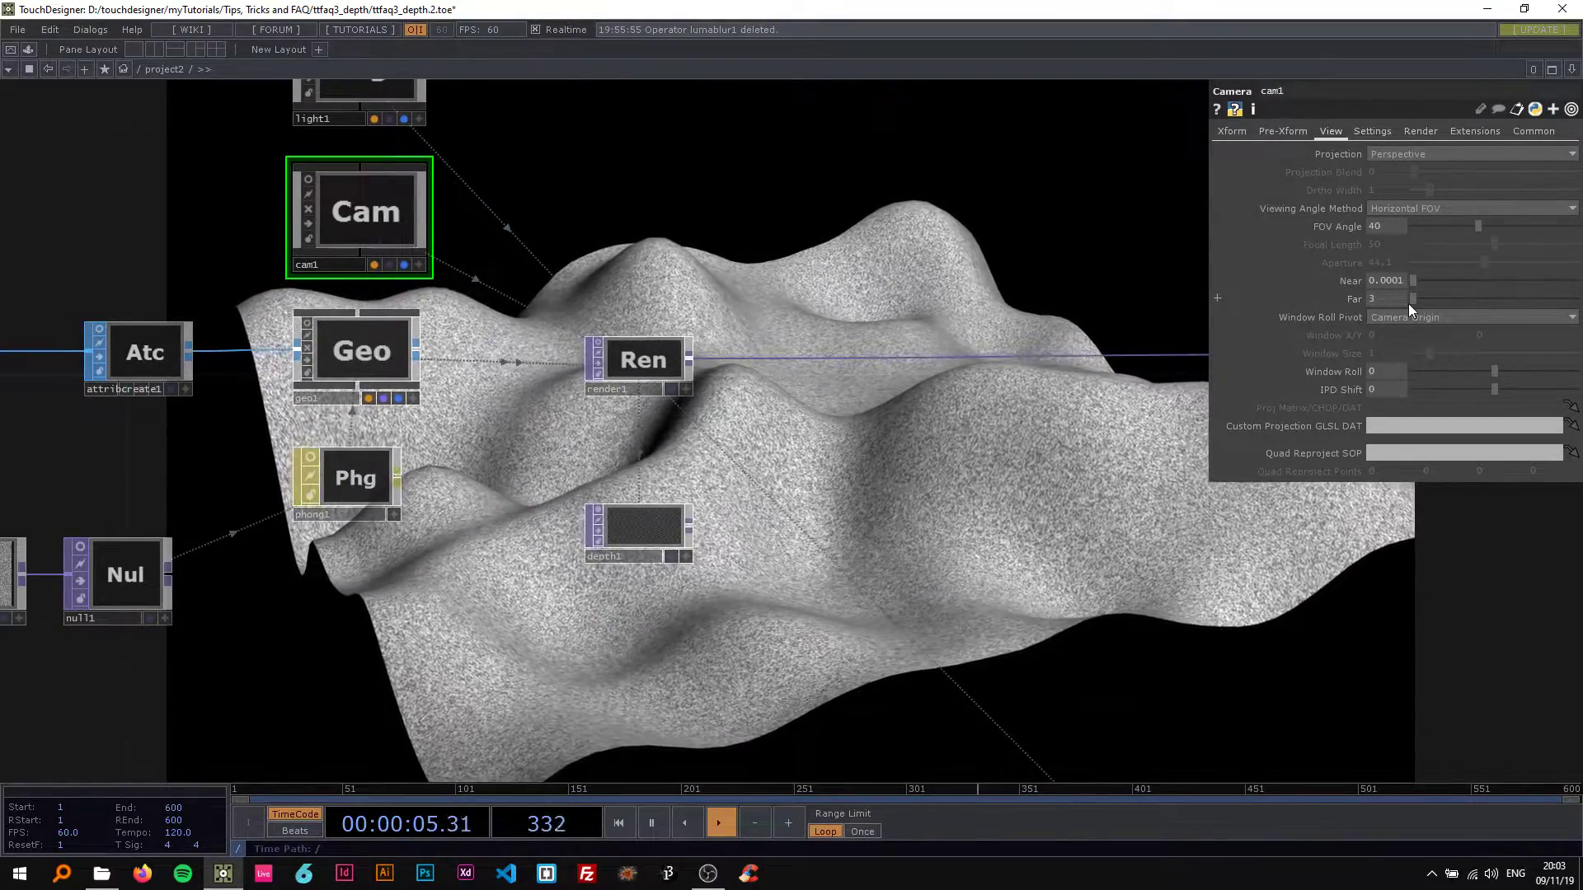
Step: Copy cam1's Far parameter and paste it as a reference into the upper Range from value of the Depth TOP
{"action": "right_click", "coordinate": [1378, 293]}
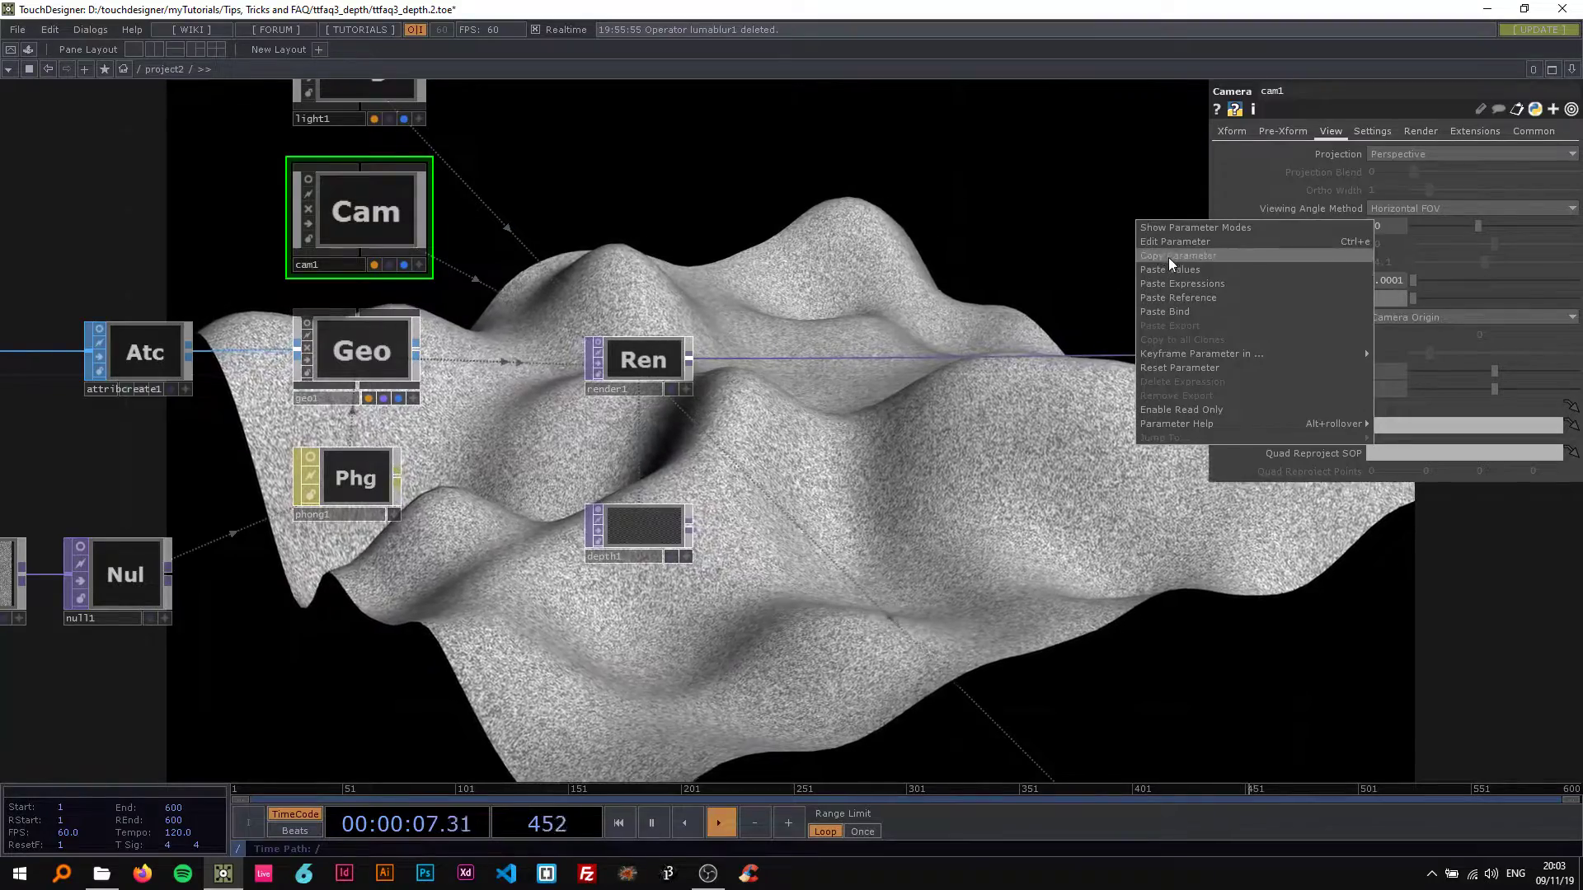
{"action": "left_click", "coordinate": [1169, 256]}
{"action": "left_click", "coordinate": [651, 526]}
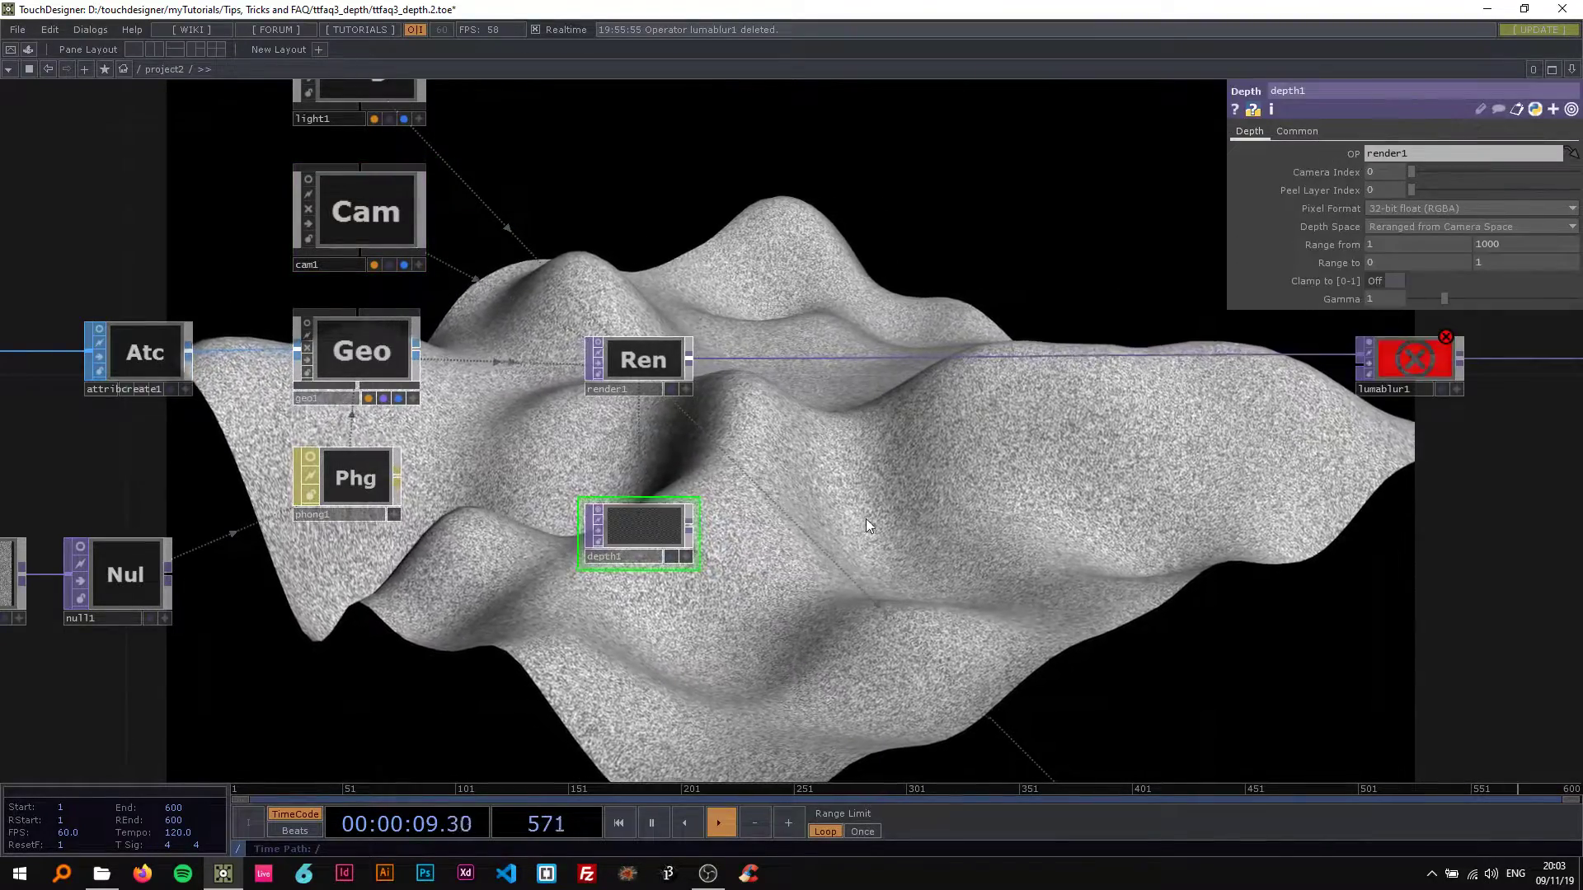
{"action": "left_click_drag", "start_coordinate": [866, 517], "coordinate": [664, 404]}
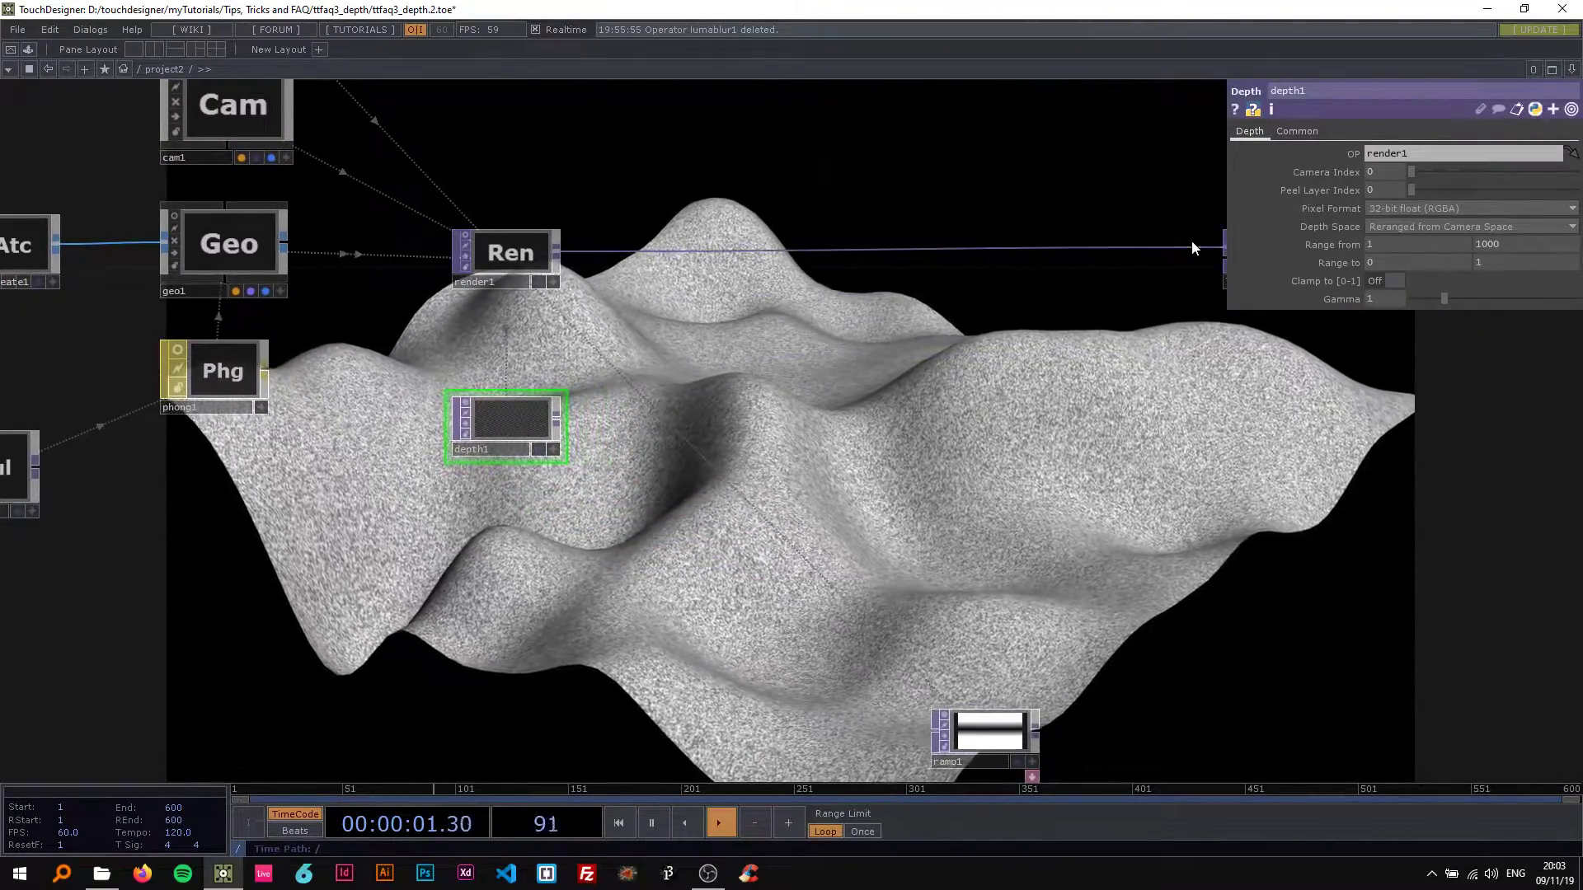
{"action": "middle_click_drag", "start_coordinate": [1488, 242], "coordinate": [1379, 243]}
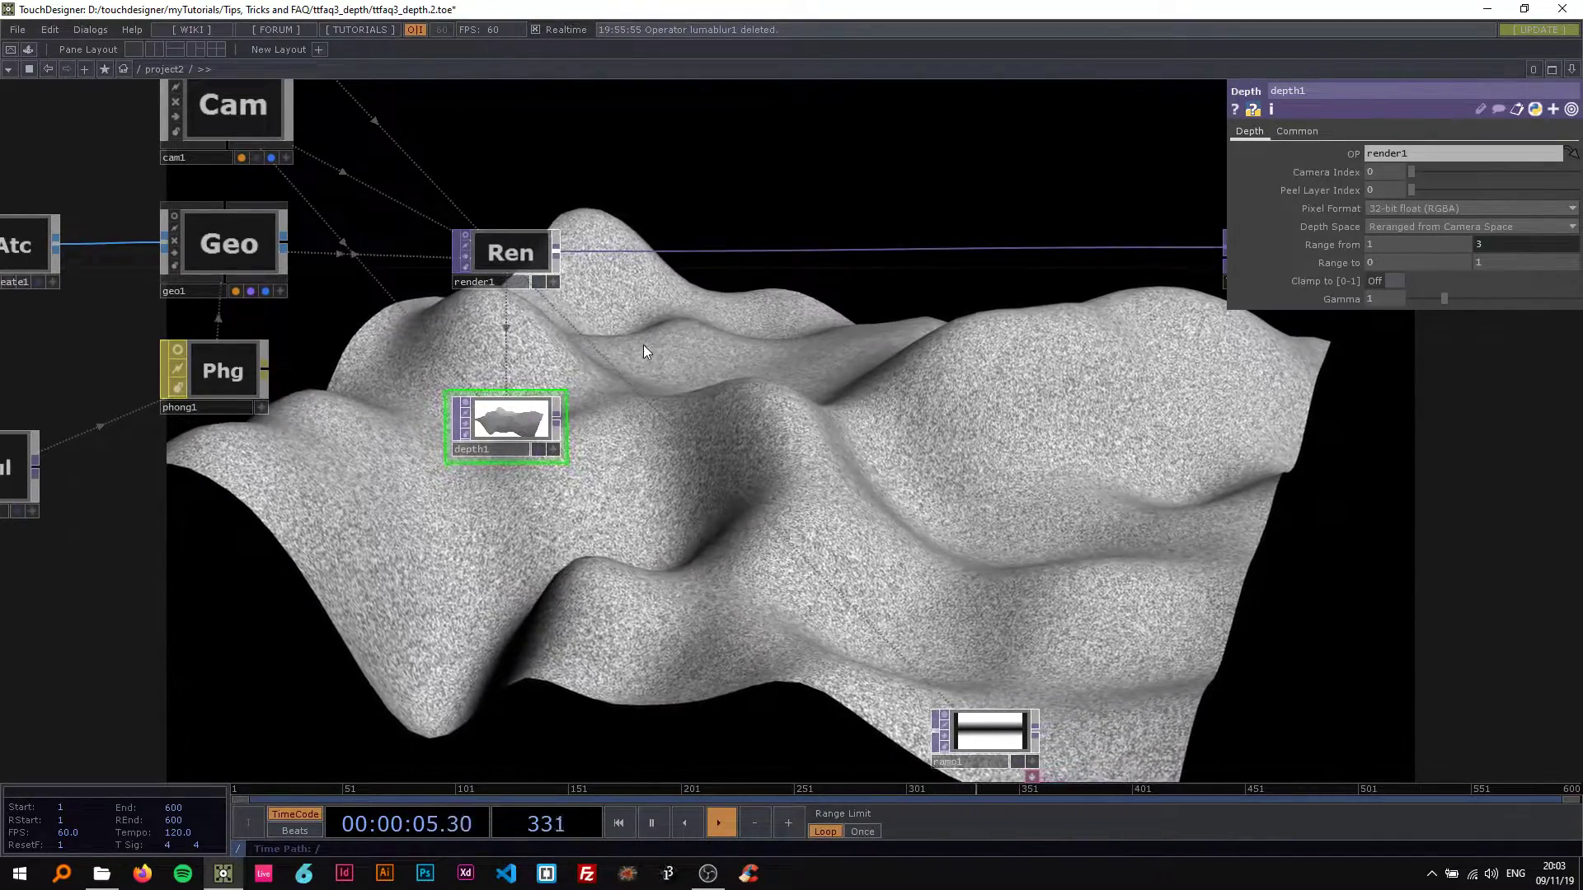
Step: Add a Level TOP after depth1 and connect its output to the Luma Blur's second input
{"action": "left_click_drag", "start_coordinate": [643, 347], "coordinate": [719, 363]}
{"action": "scroll", "coordinate": [601, 433], "scroll_direction": "up", "scroll_amount": 6}
{"action": "left_click_drag", "start_coordinate": [987, 455], "coordinate": [987, 455]}
{"action": "scroll", "coordinate": [626, 427], "scroll_direction": "up", "scroll_amount": 2}
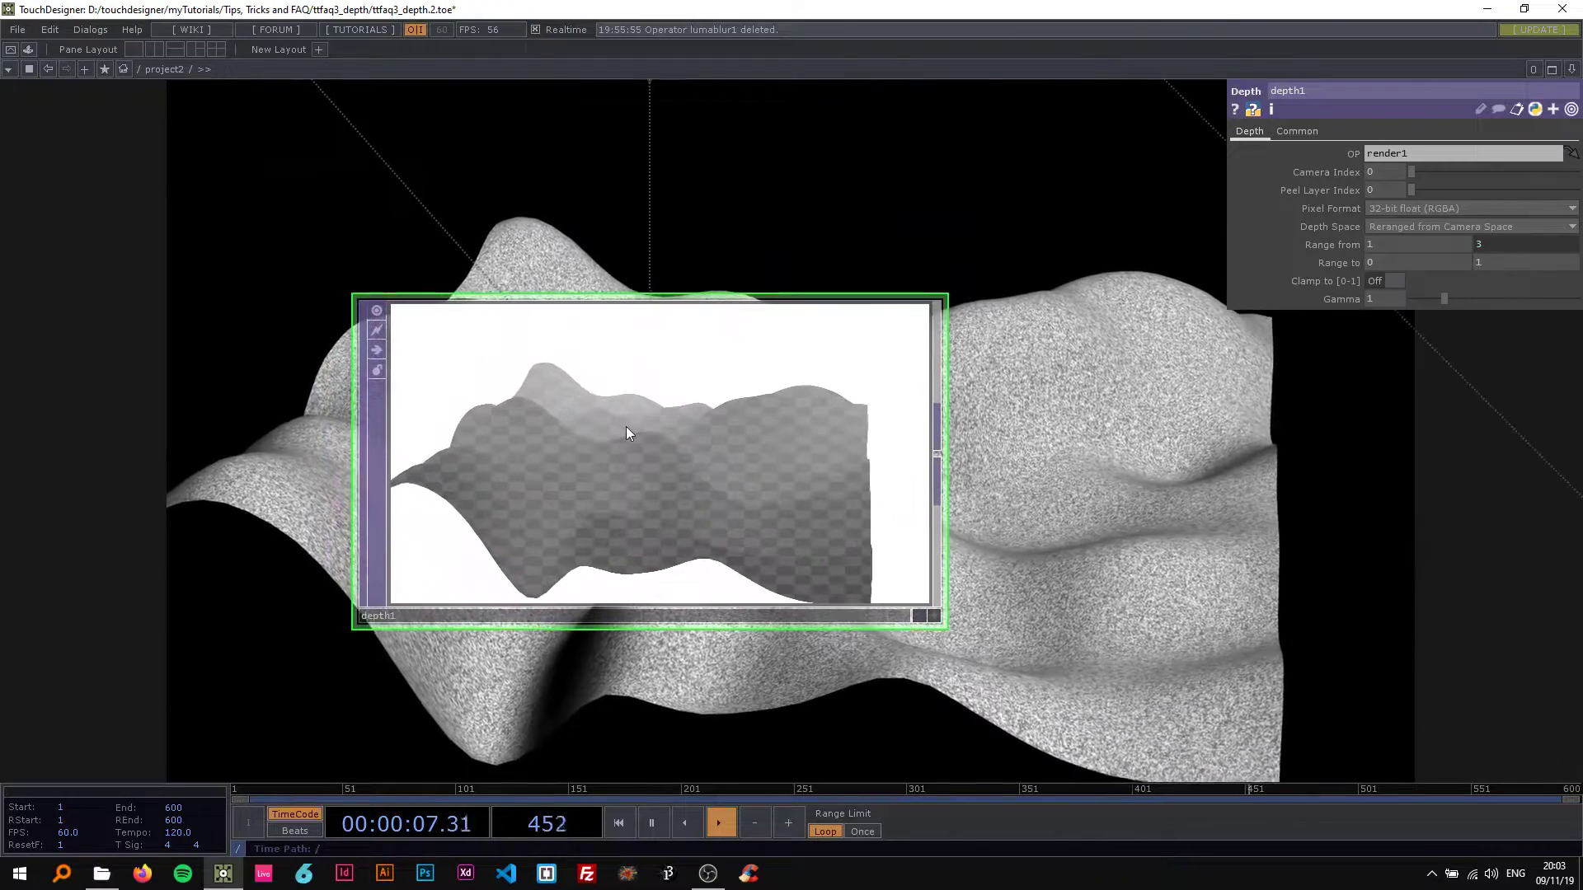
{"action": "scroll", "coordinate": [610, 417], "scroll_direction": "up", "scroll_amount": 2}
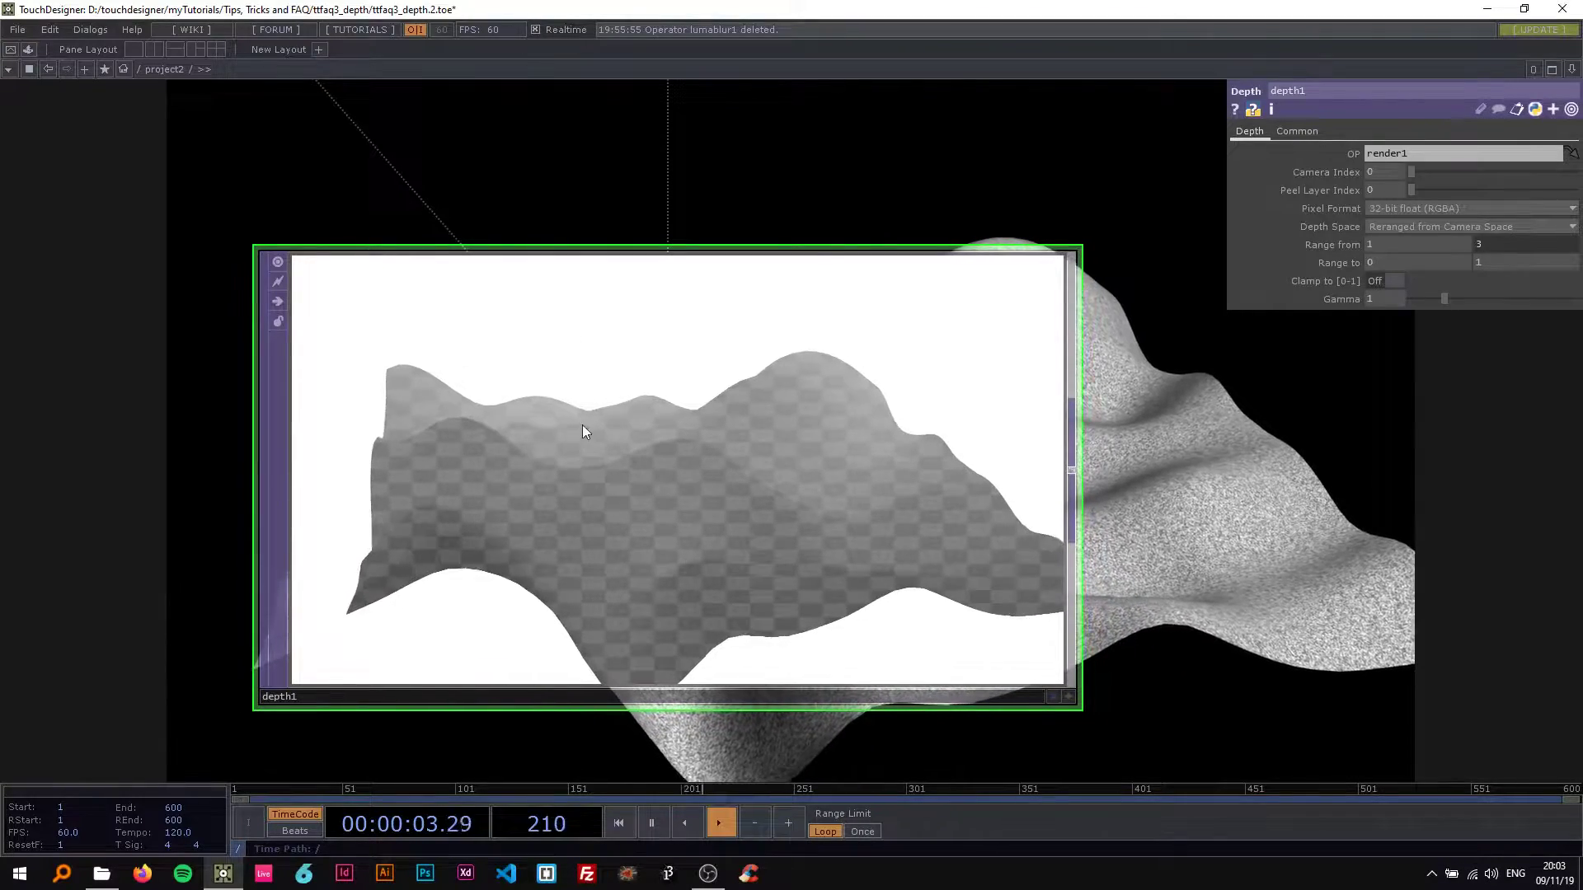
{"action": "scroll", "coordinate": [448, 427], "scroll_direction": "down", "scroll_amount": 6}
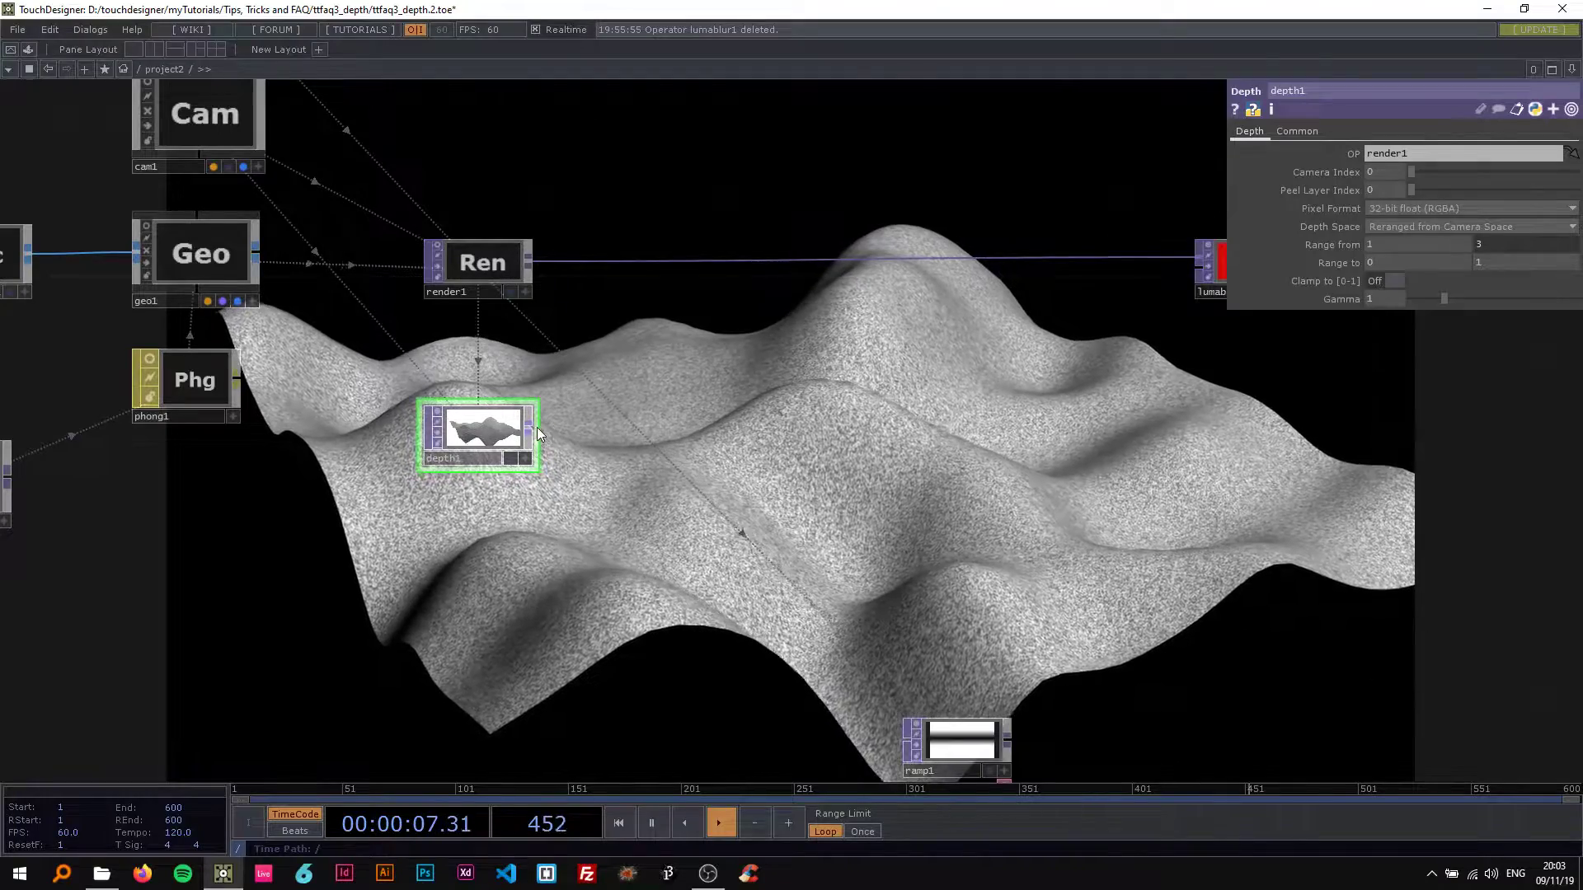
{"action": "key", "text": "Tab"}
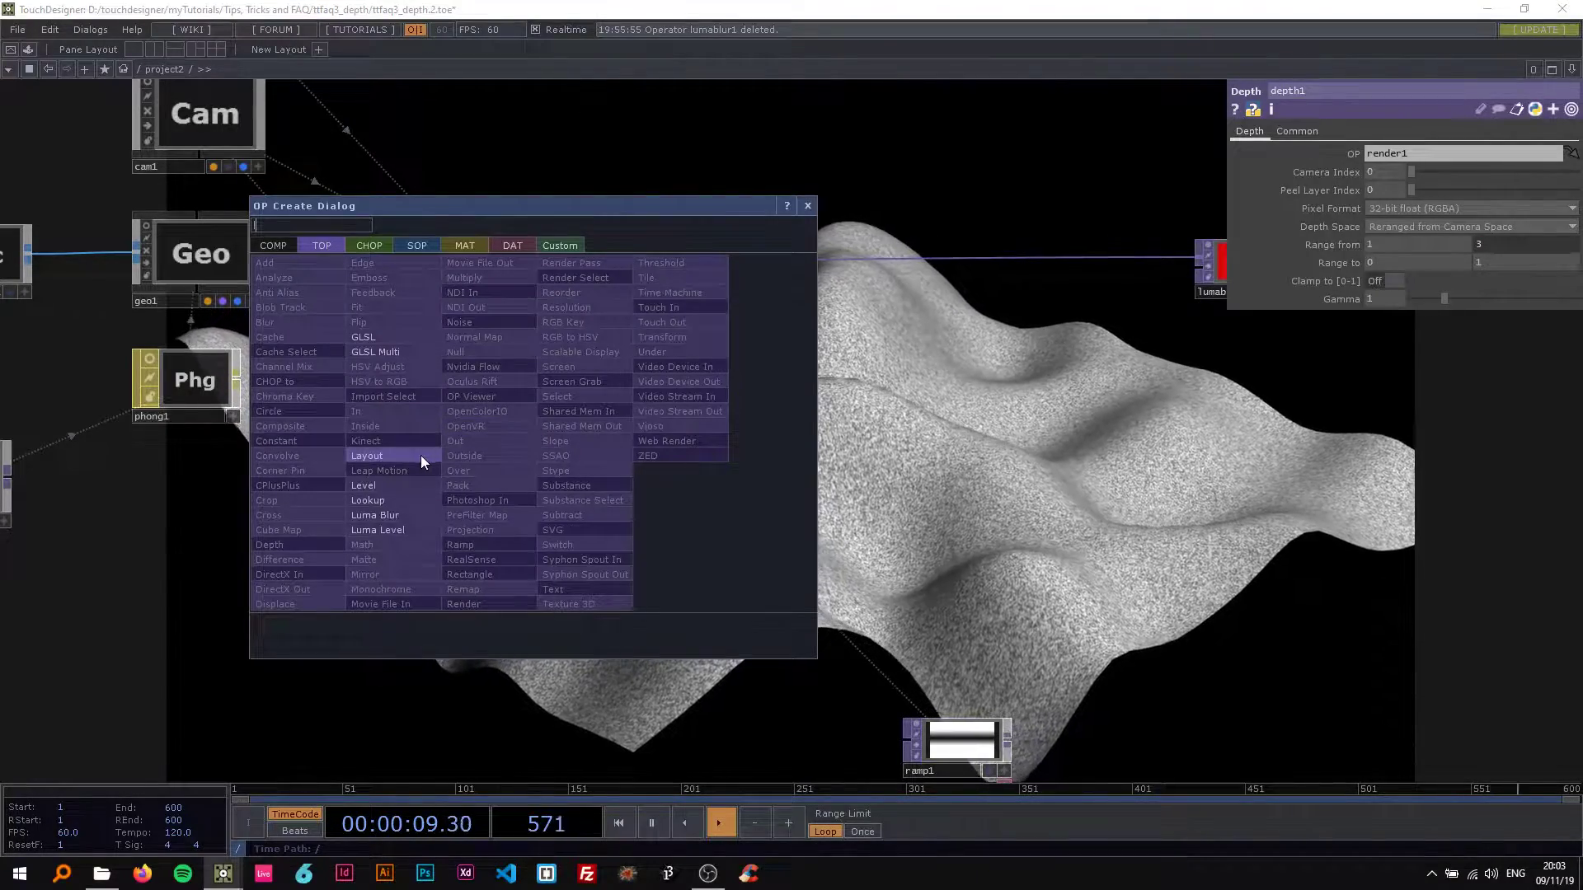
{"action": "left_click", "coordinate": [404, 484]}
{"action": "left_click", "coordinate": [648, 426]}
{"action": "left_click_drag", "start_coordinate": [719, 434], "coordinate": [919, 283]}
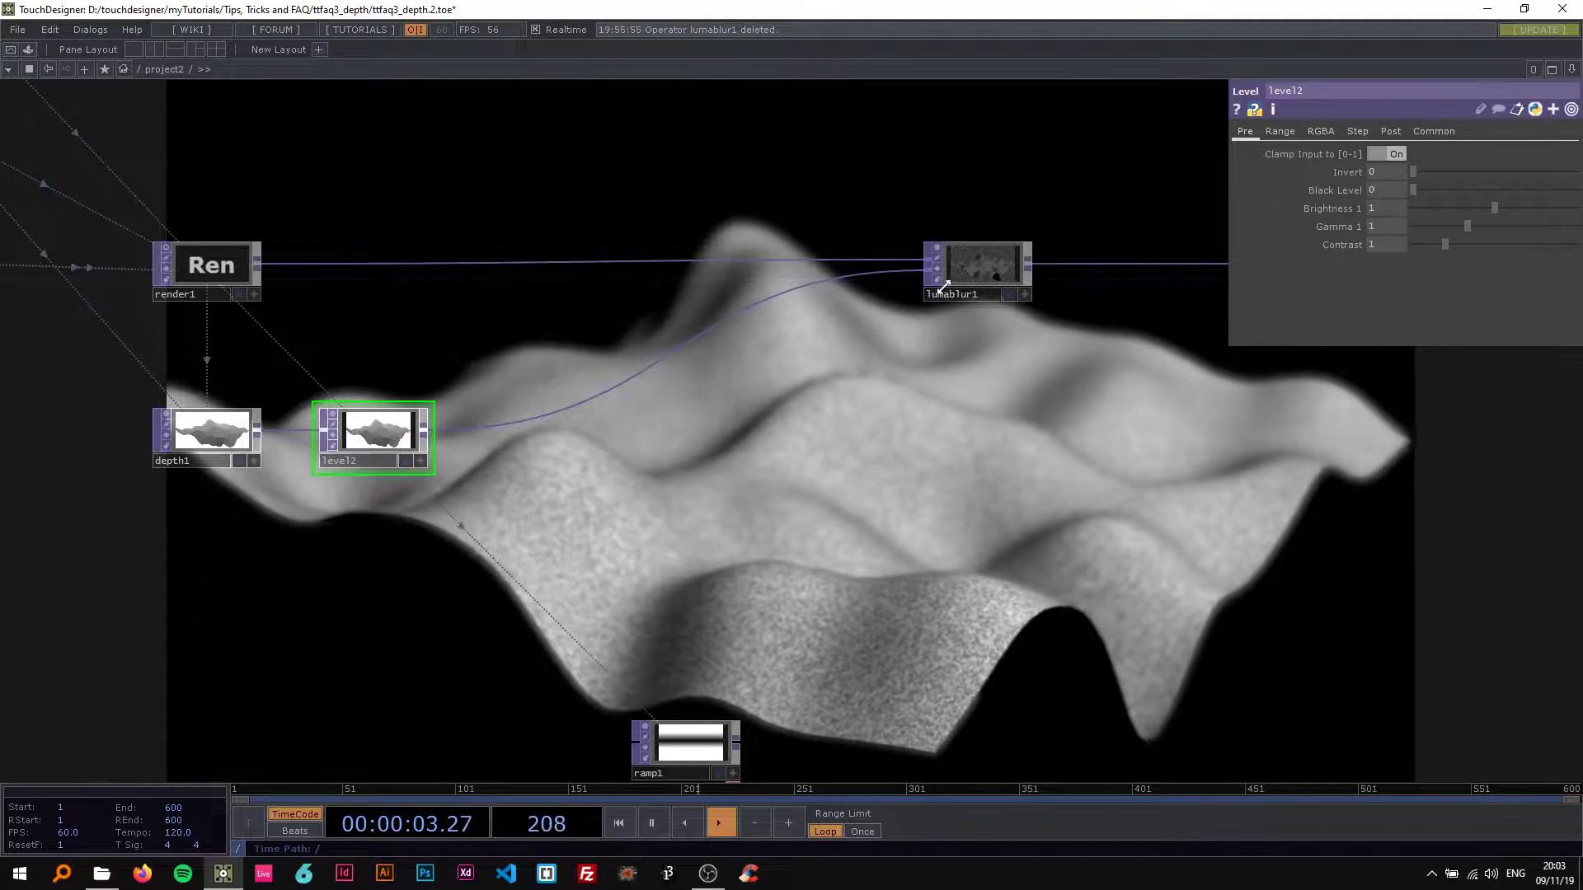
Step: Try different White Filter Width values on the Luma Blur, ending at 28
{"action": "left_click", "coordinate": [966, 261]}
{"action": "left_click_drag", "start_coordinate": [1467, 244], "coordinate": [1447, 245]}
{"action": "left_click_drag", "start_coordinate": [905, 350], "coordinate": [804, 355]}
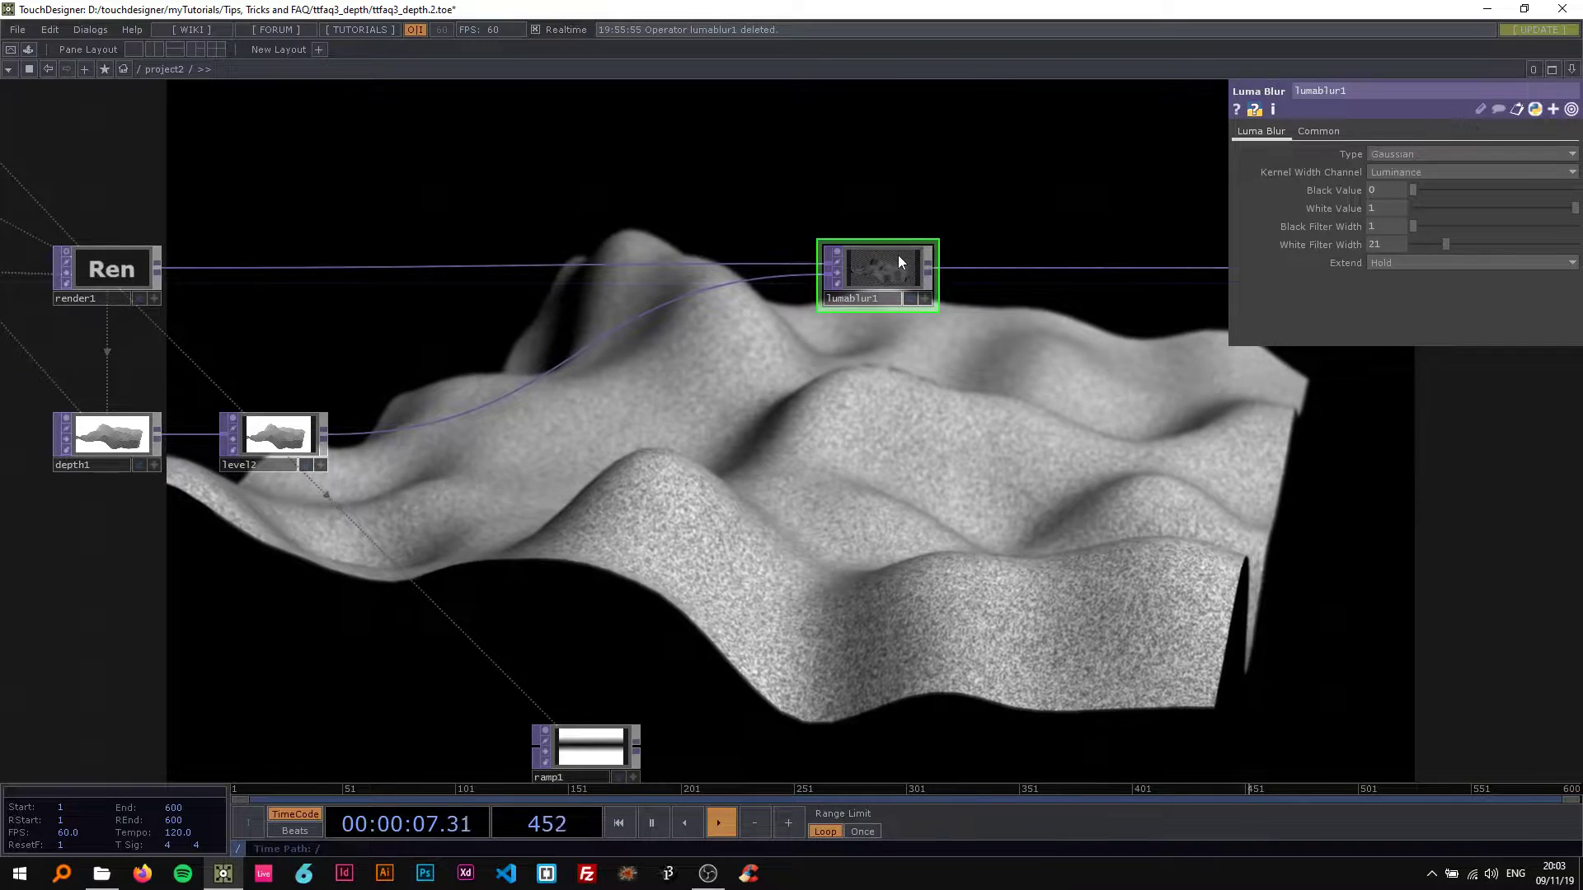
{"action": "left_click_drag", "start_coordinate": [947, 340], "coordinate": [1061, 266]}
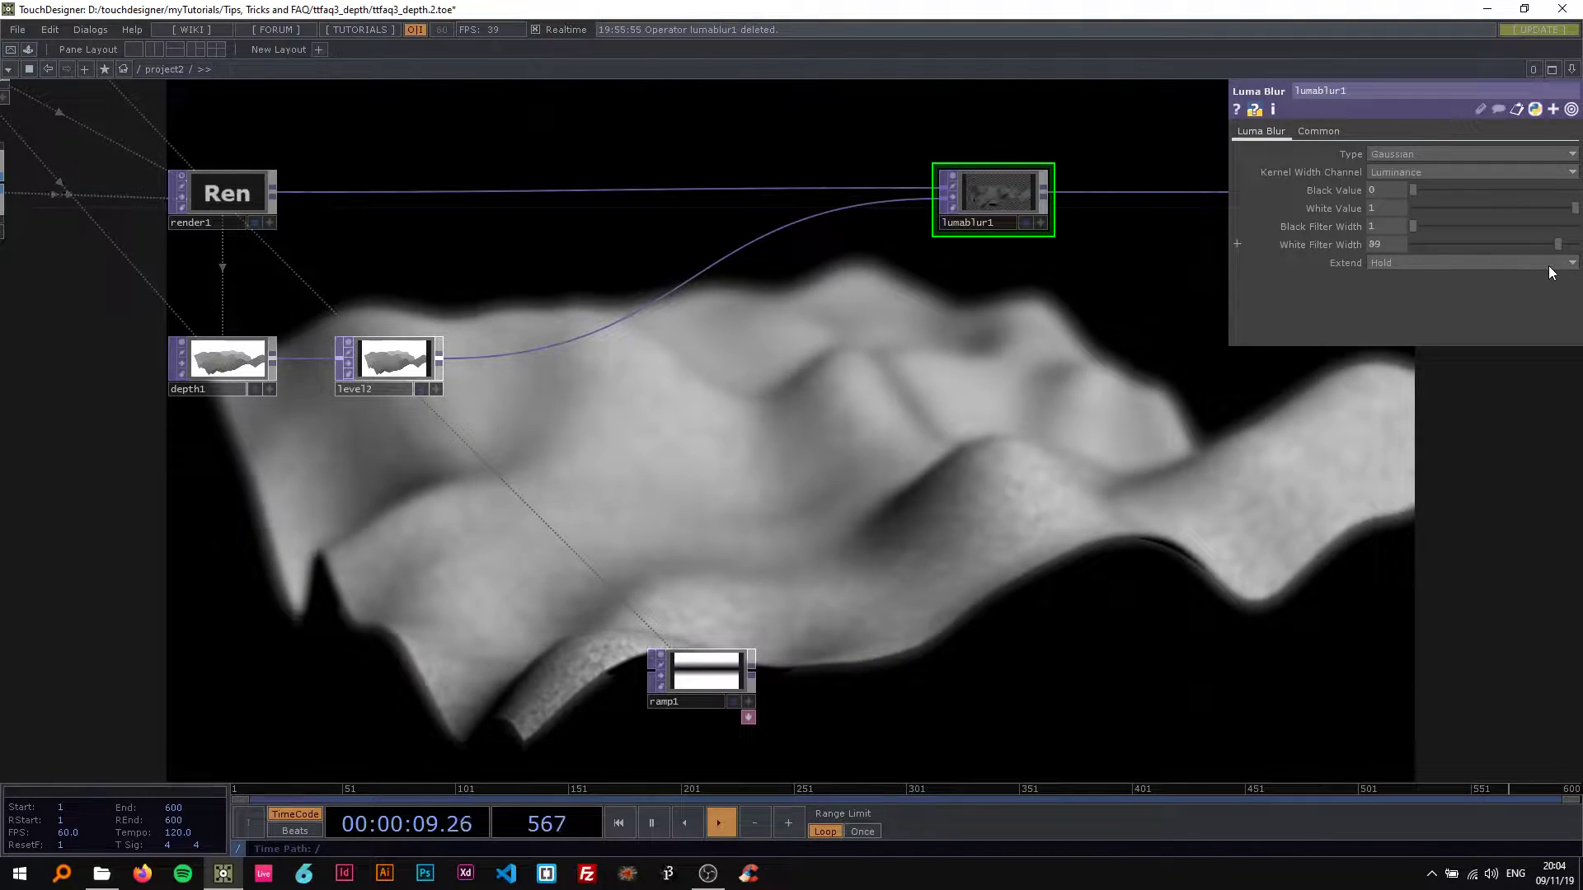
{"action": "left_click_drag", "start_coordinate": [1455, 267], "coordinate": [1465, 267]}
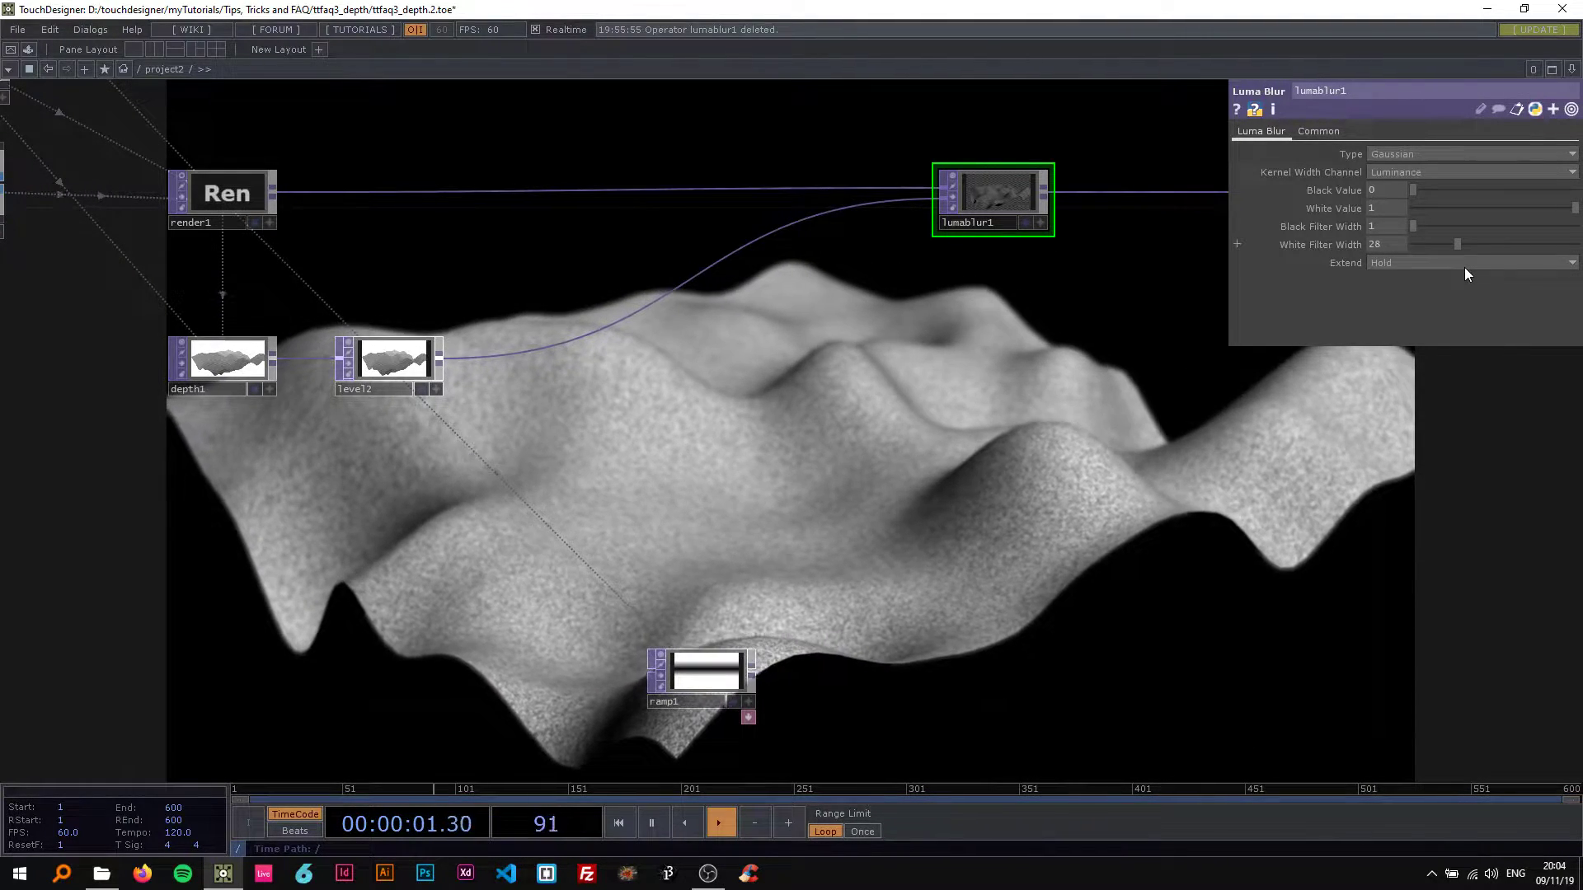
{"action": "left_click_drag", "start_coordinate": [840, 415], "coordinate": [954, 384]}
Step: Raise the contrast of the Level TOP after depth1 to 2.98 and compare its depth mask with the blurred terrain
{"action": "left_click_drag", "start_coordinate": [645, 447], "coordinate": [540, 441]}
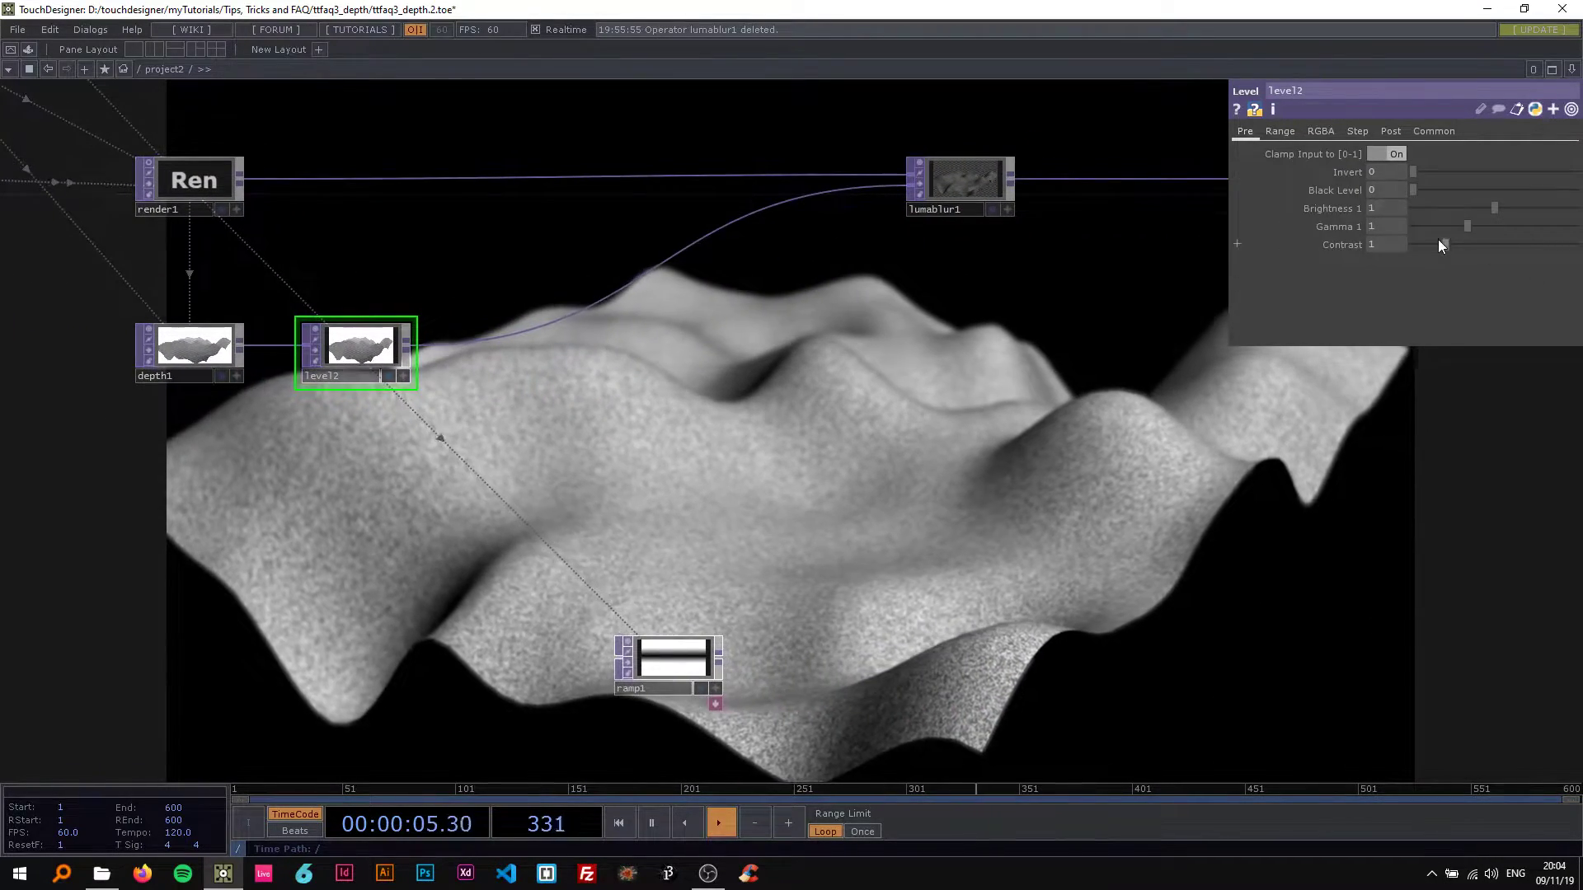
{"action": "left_click_drag", "start_coordinate": [1440, 245], "coordinate": [1510, 247]}
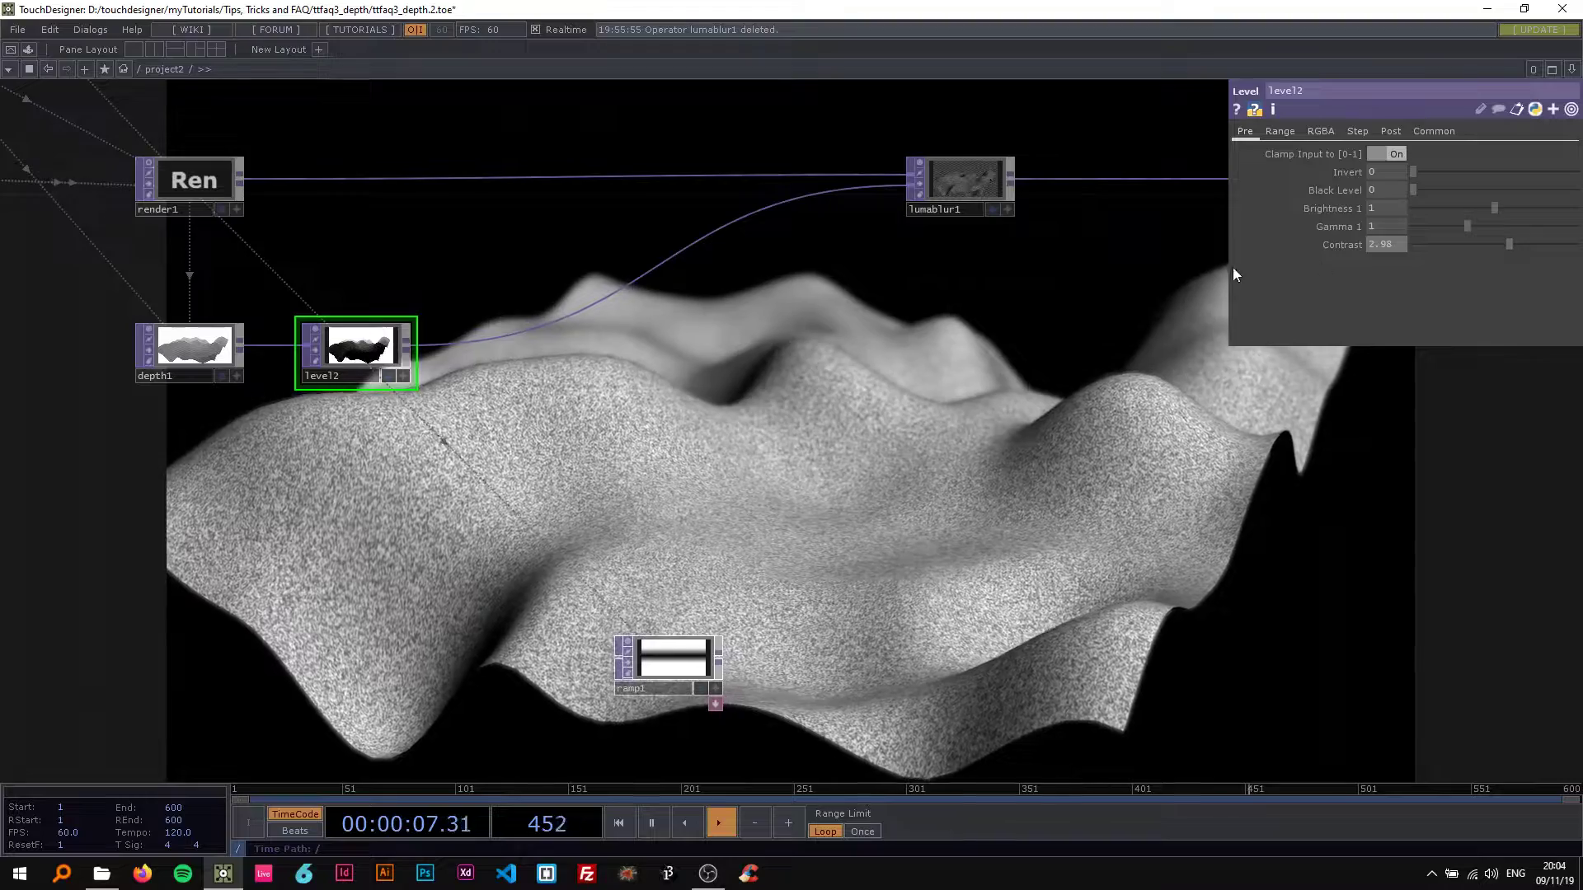
{"action": "scroll", "coordinate": [355, 337], "scroll_direction": "up", "scroll_amount": 4}
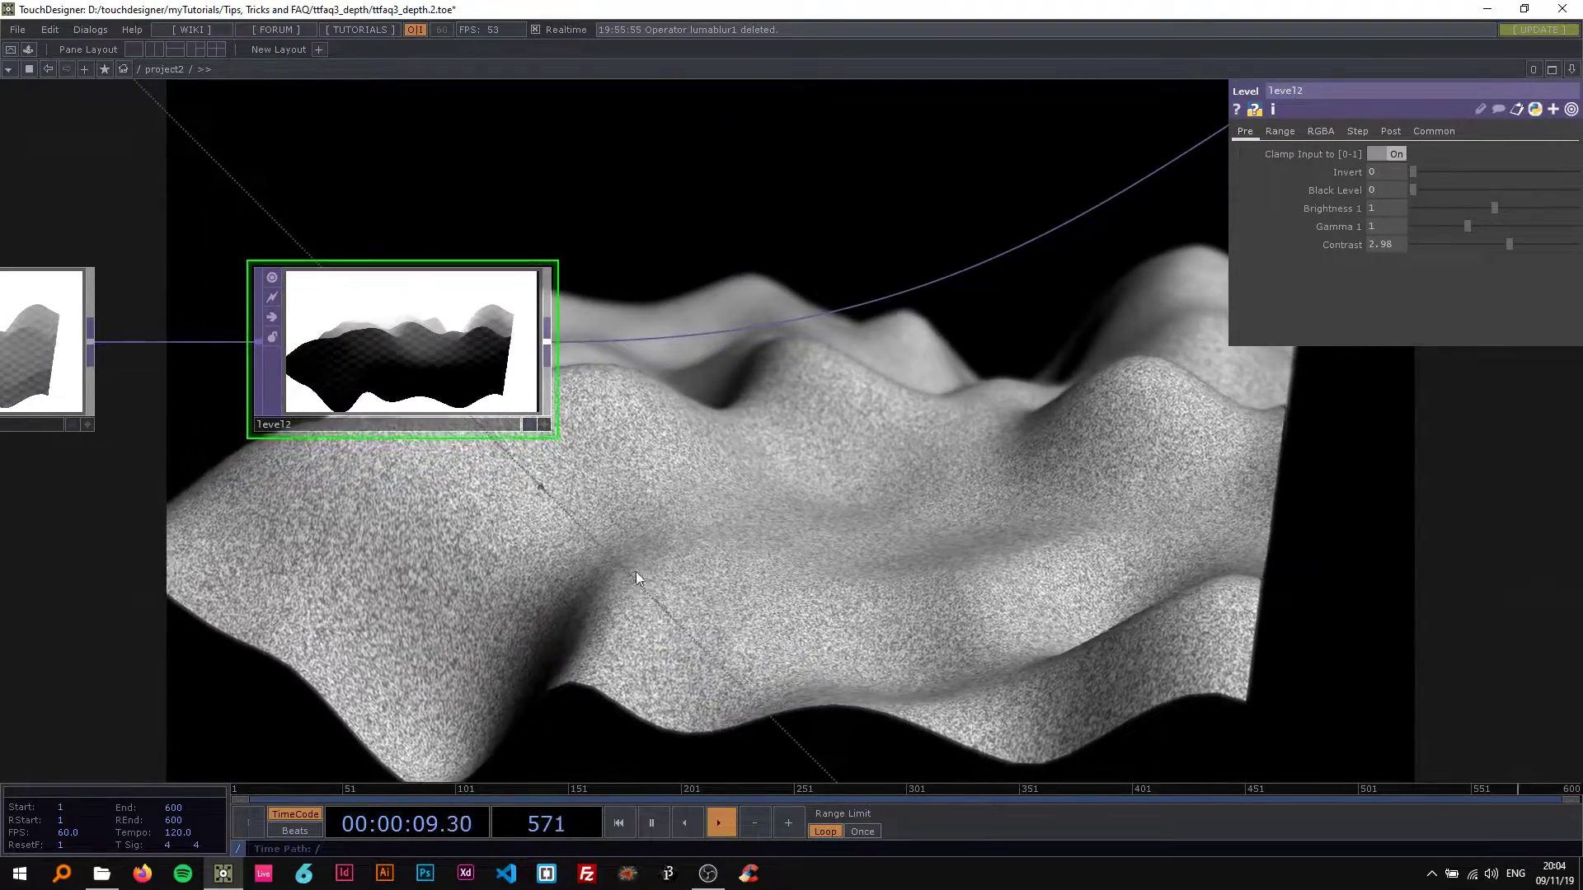
{"action": "left_click_drag", "start_coordinate": [647, 528], "coordinate": [359, 490]}
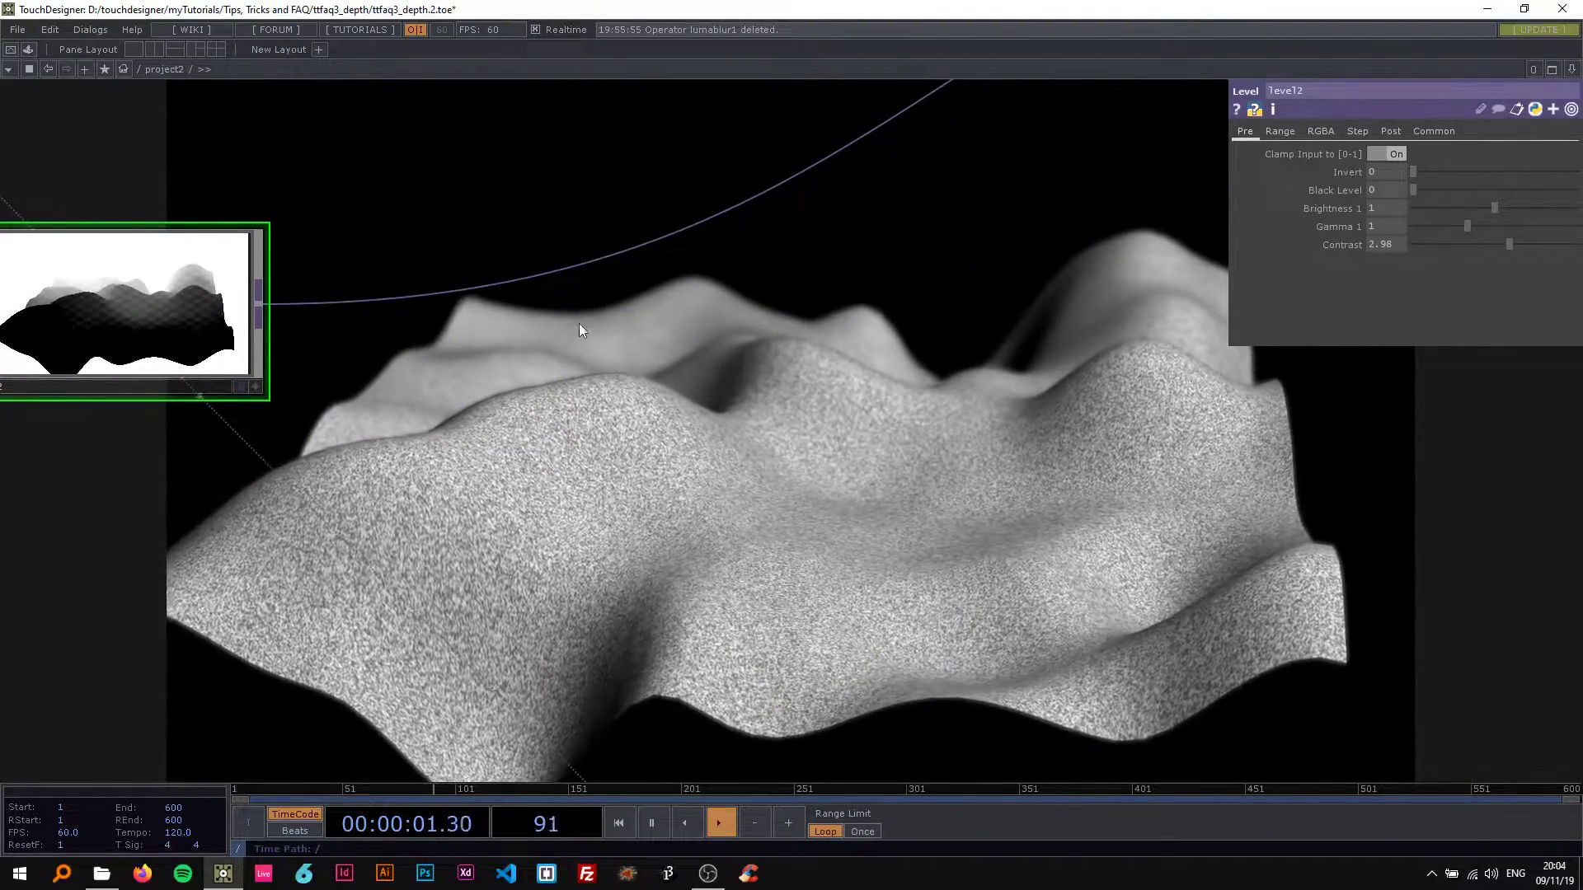
{"action": "scroll", "coordinate": [641, 351], "scroll_direction": "down", "scroll_amount": 5}
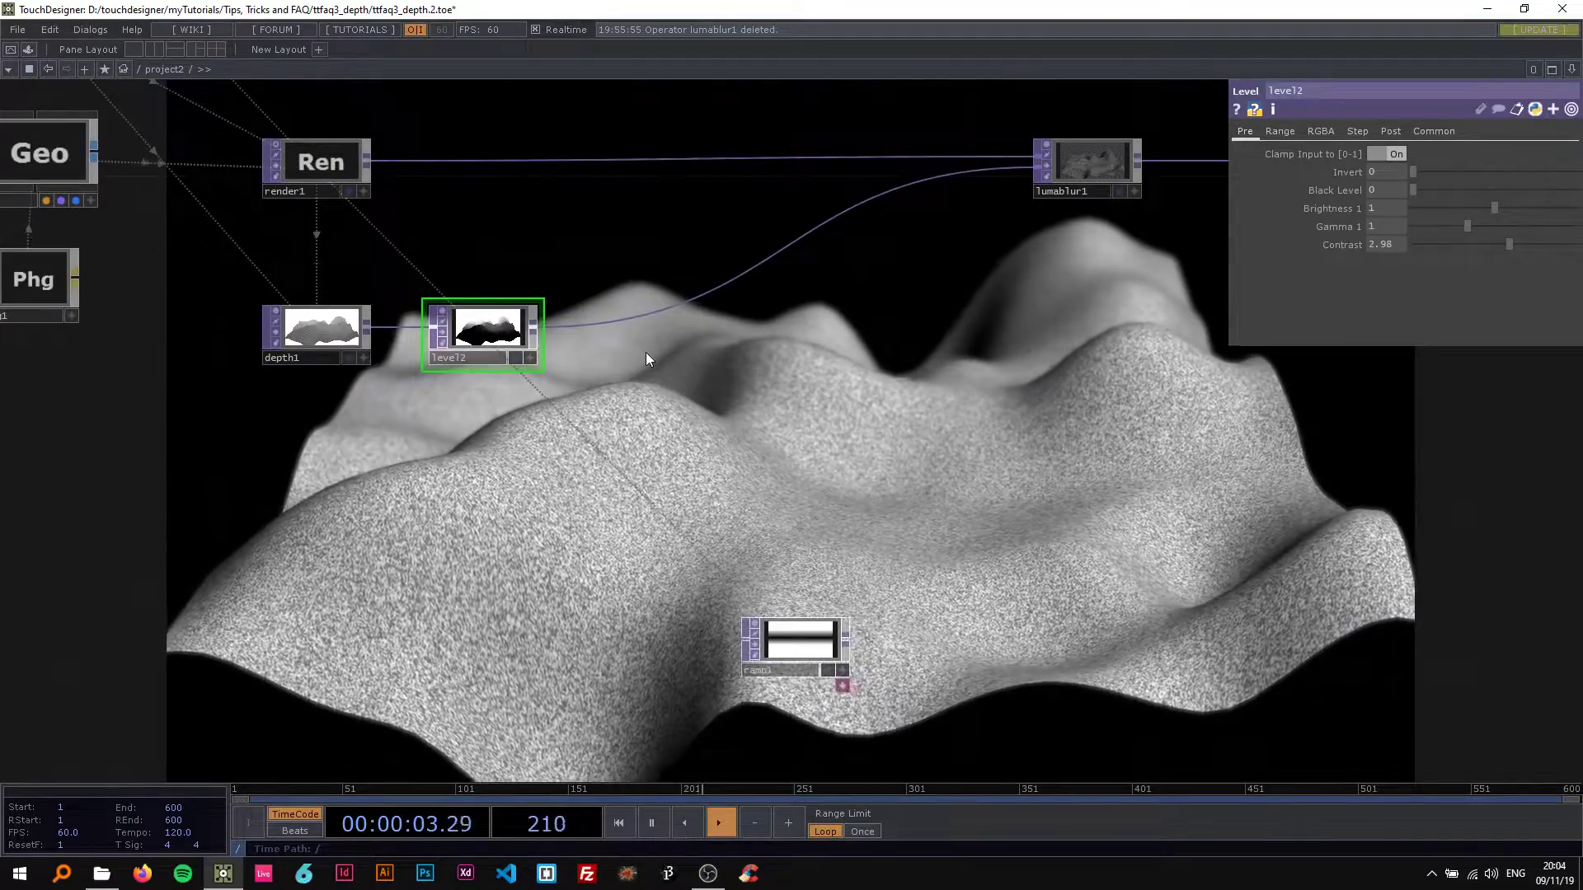
{"action": "left_click_drag", "start_coordinate": [630, 259], "coordinate": [612, 284]}
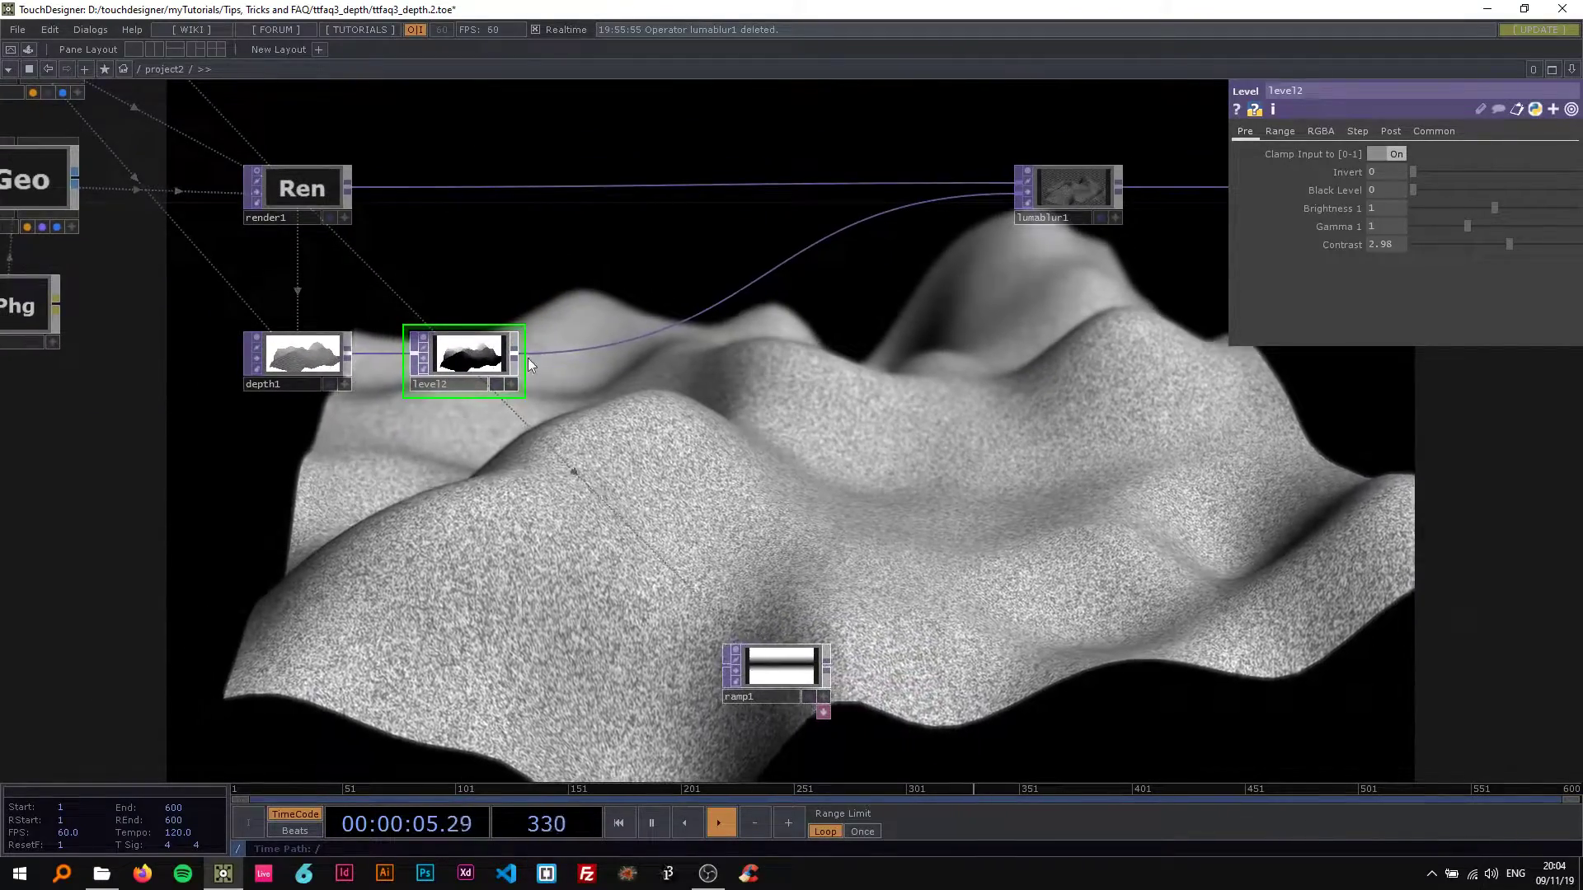
{"action": "scroll", "coordinate": [528, 358], "scroll_direction": "up", "scroll_amount": 3}
{"action": "scroll", "coordinate": [480, 237], "scroll_direction": "down", "scroll_amount": 1}
{"action": "left_click_drag", "start_coordinate": [461, 250], "coordinate": [385, 254]}
{"action": "scroll", "coordinate": [497, 298], "scroll_direction": "down", "scroll_amount": 3}
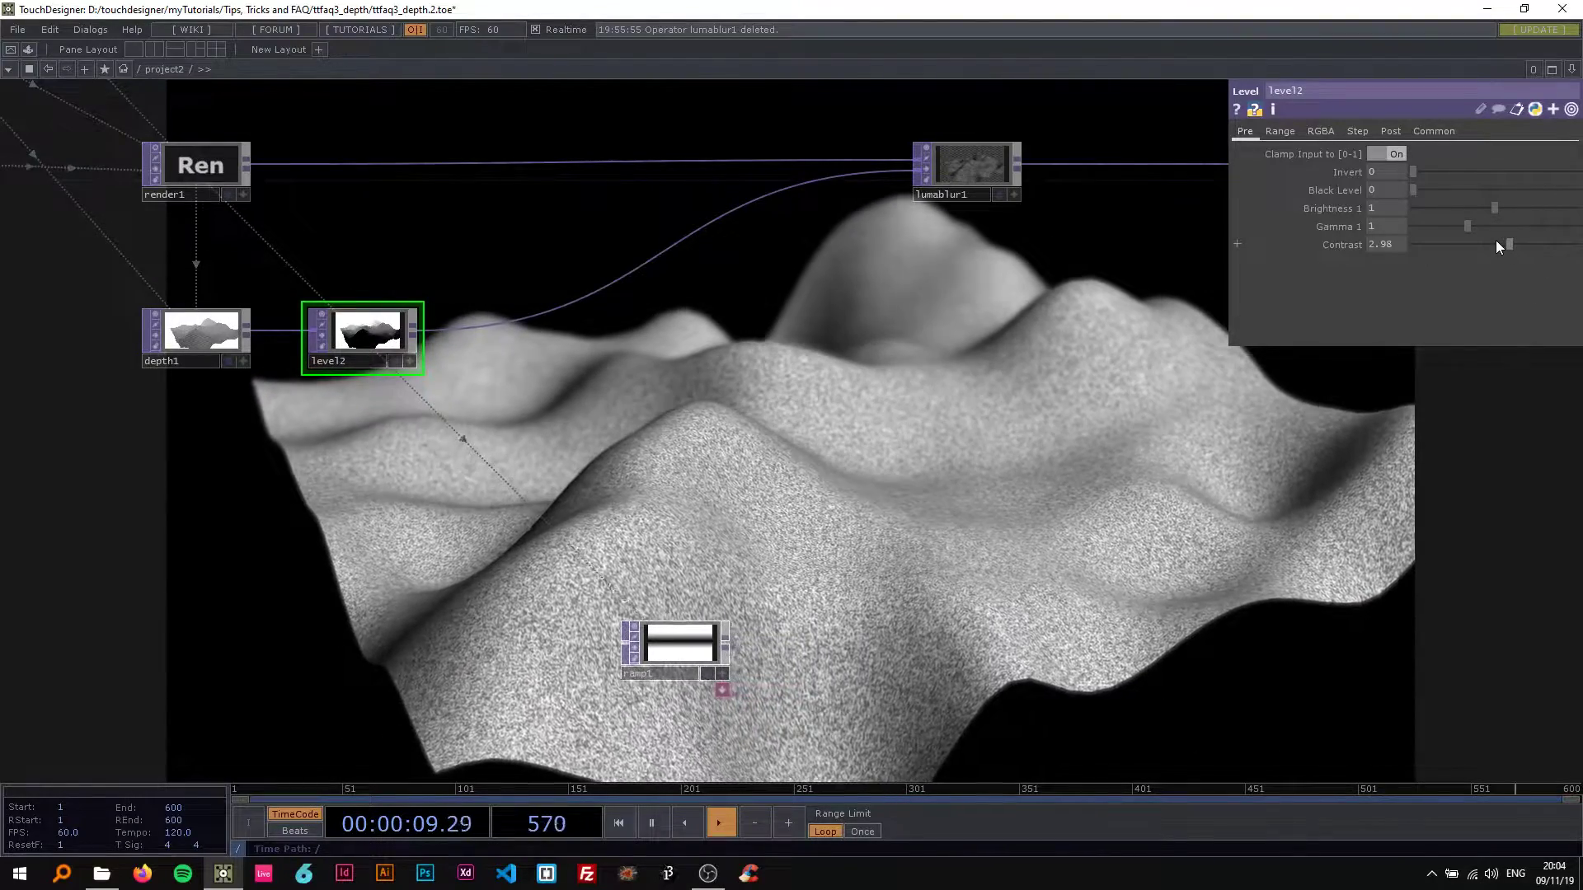
Step: Set the Luma Blur's White Filter Width to 20
{"action": "left_click", "coordinate": [972, 194]}
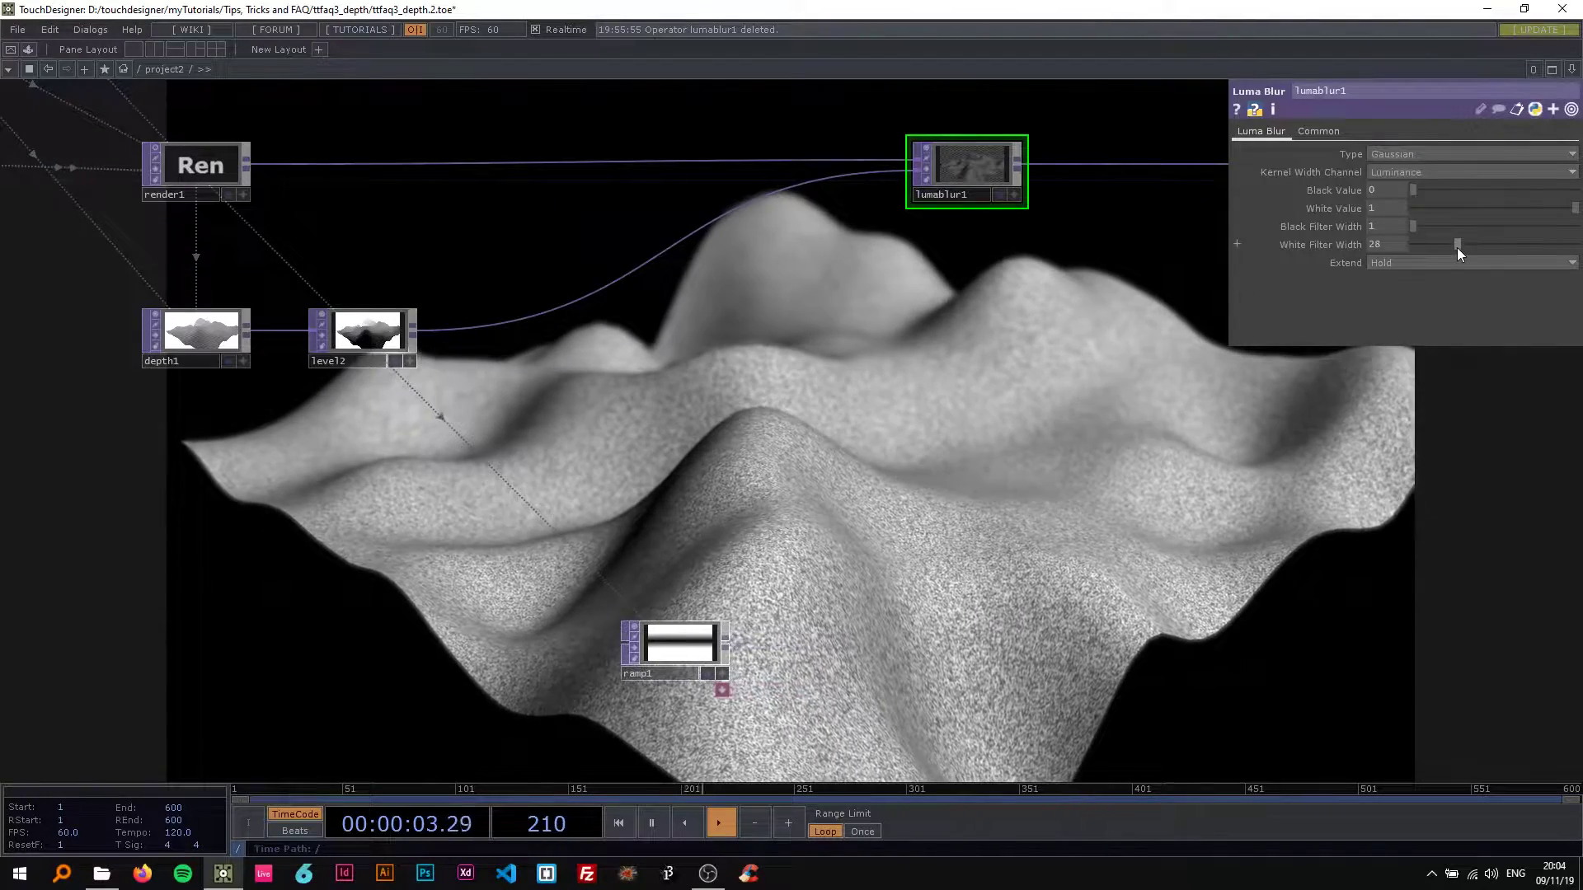
{"action": "left_click_drag", "start_coordinate": [1456, 245], "coordinate": [1444, 246]}
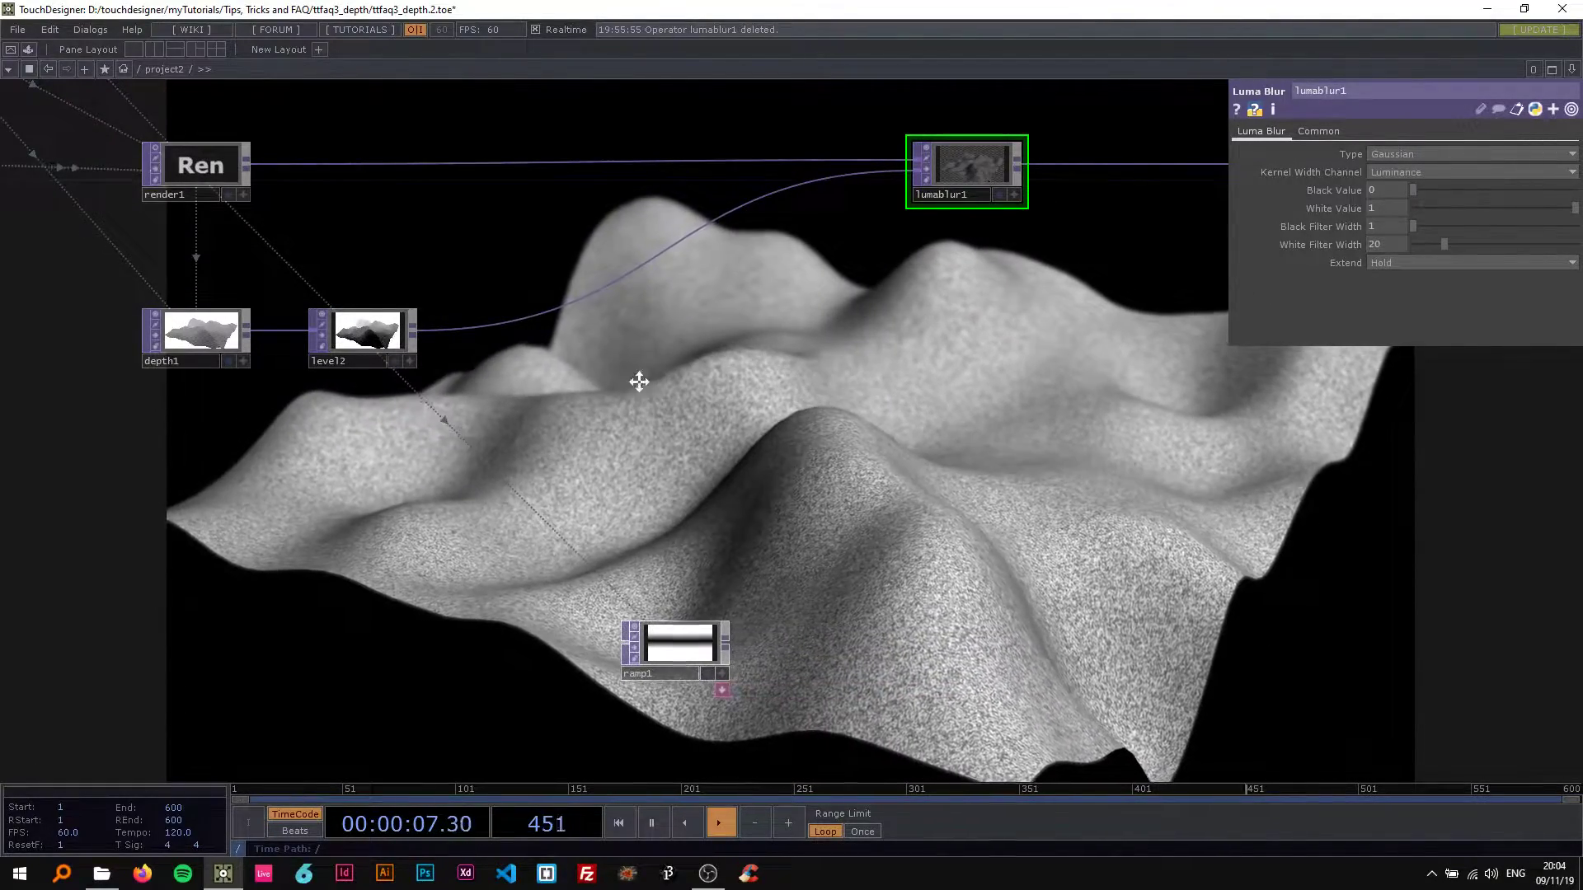
Step: Move the disconnected ramp closer to the Level TOP
{"action": "left_click_drag", "start_coordinate": [639, 382], "coordinate": [626, 346]}
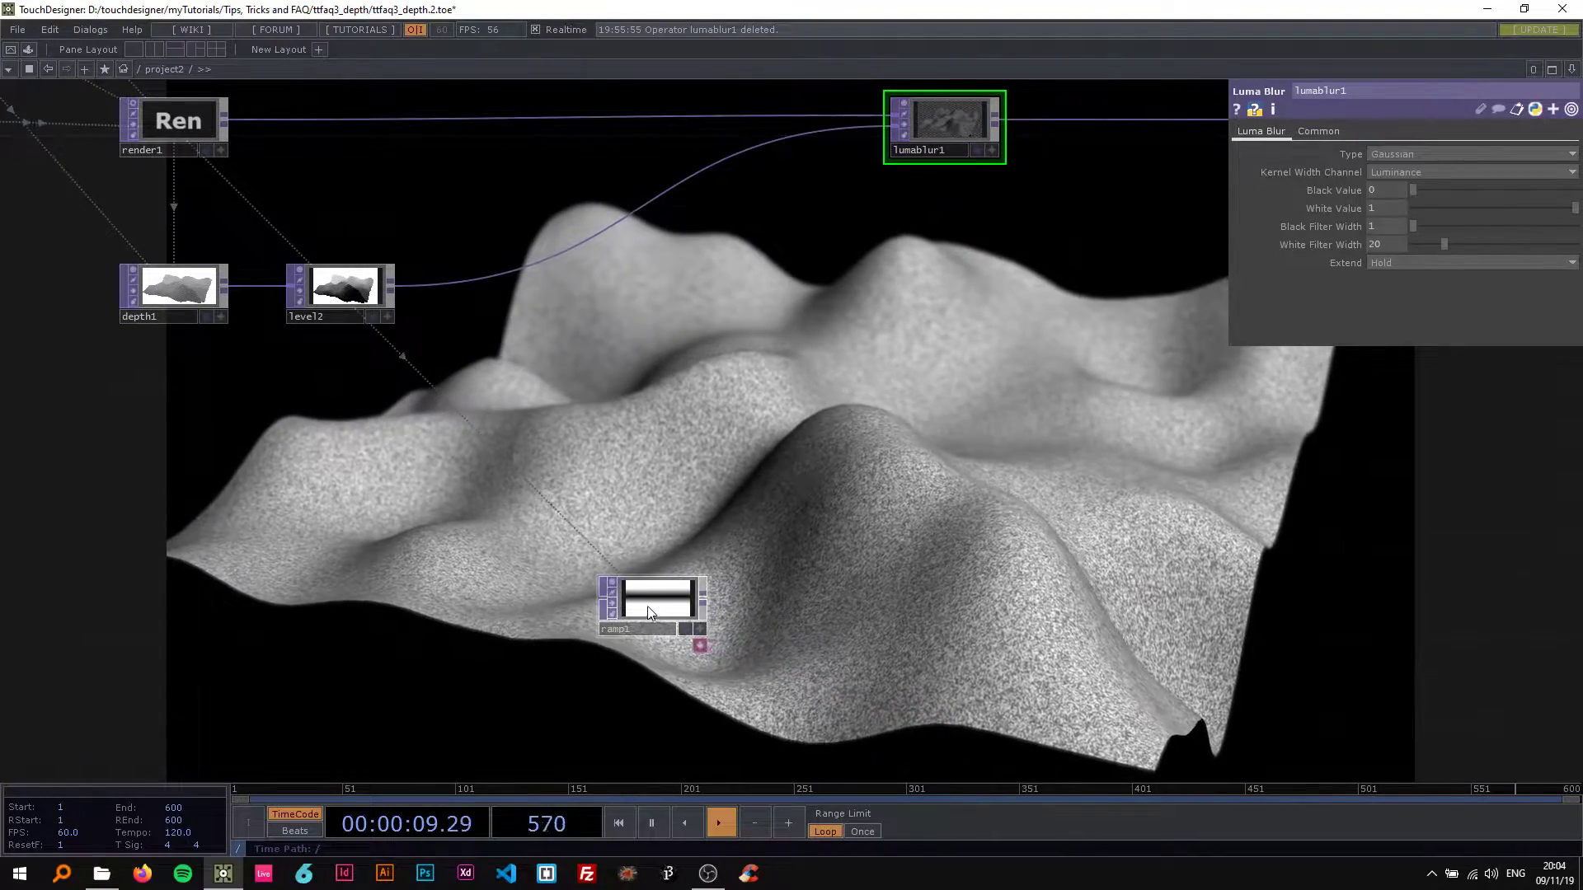
{"action": "left_click_drag", "start_coordinate": [650, 612], "coordinate": [603, 566]}
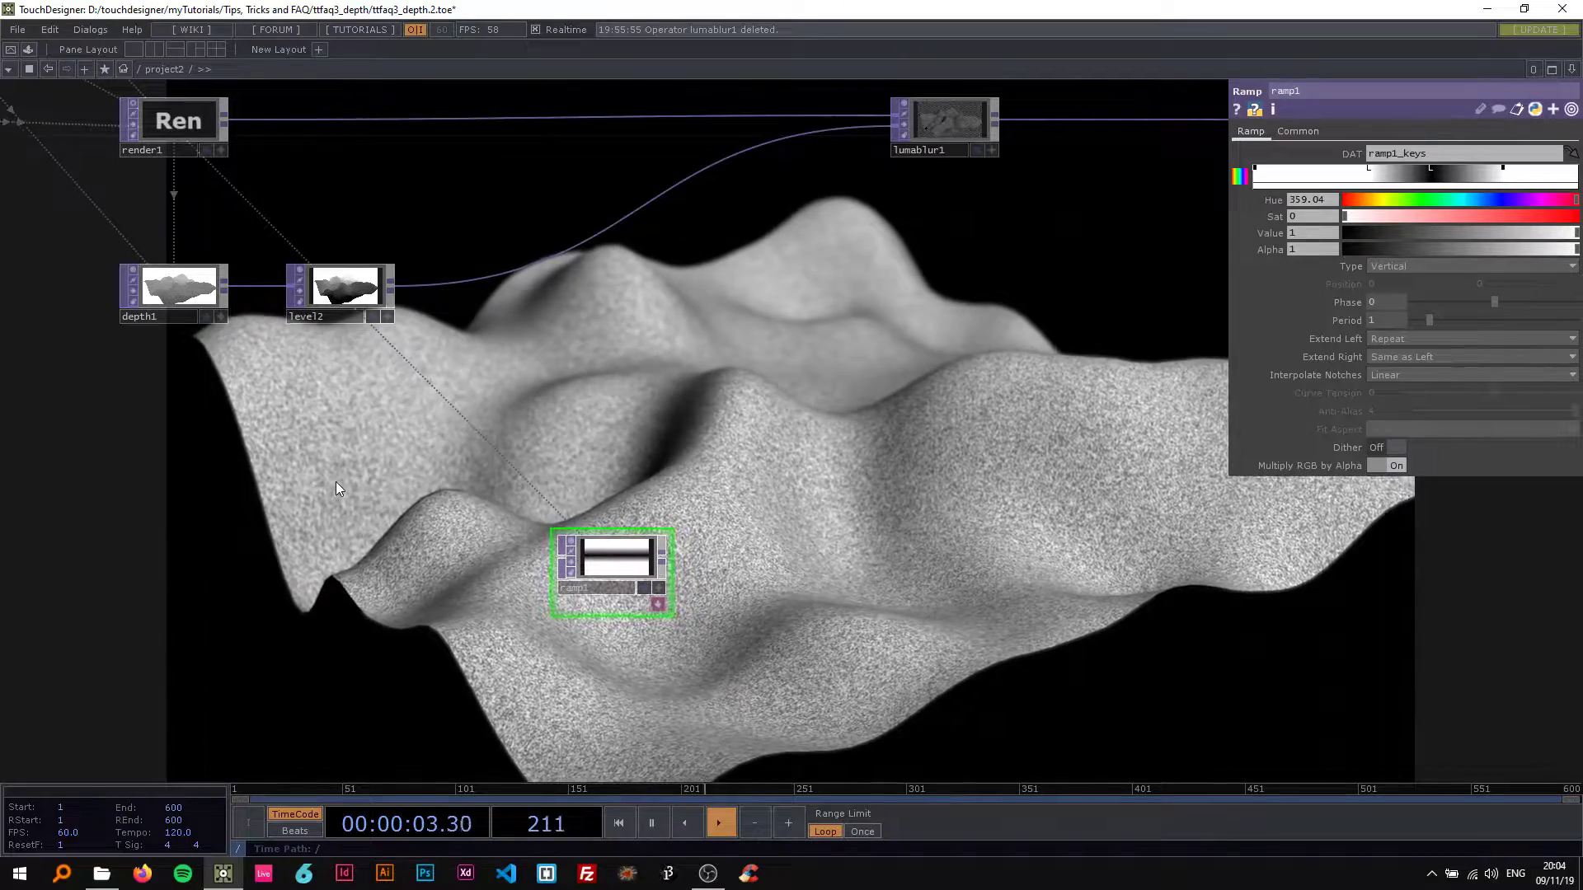
Step: Insert a Composite TOP on the wire between level2 and the Luma Blur, and set its operation to Difference
{"action": "left_click_drag", "start_coordinate": [184, 358], "coordinate": [403, 473]}
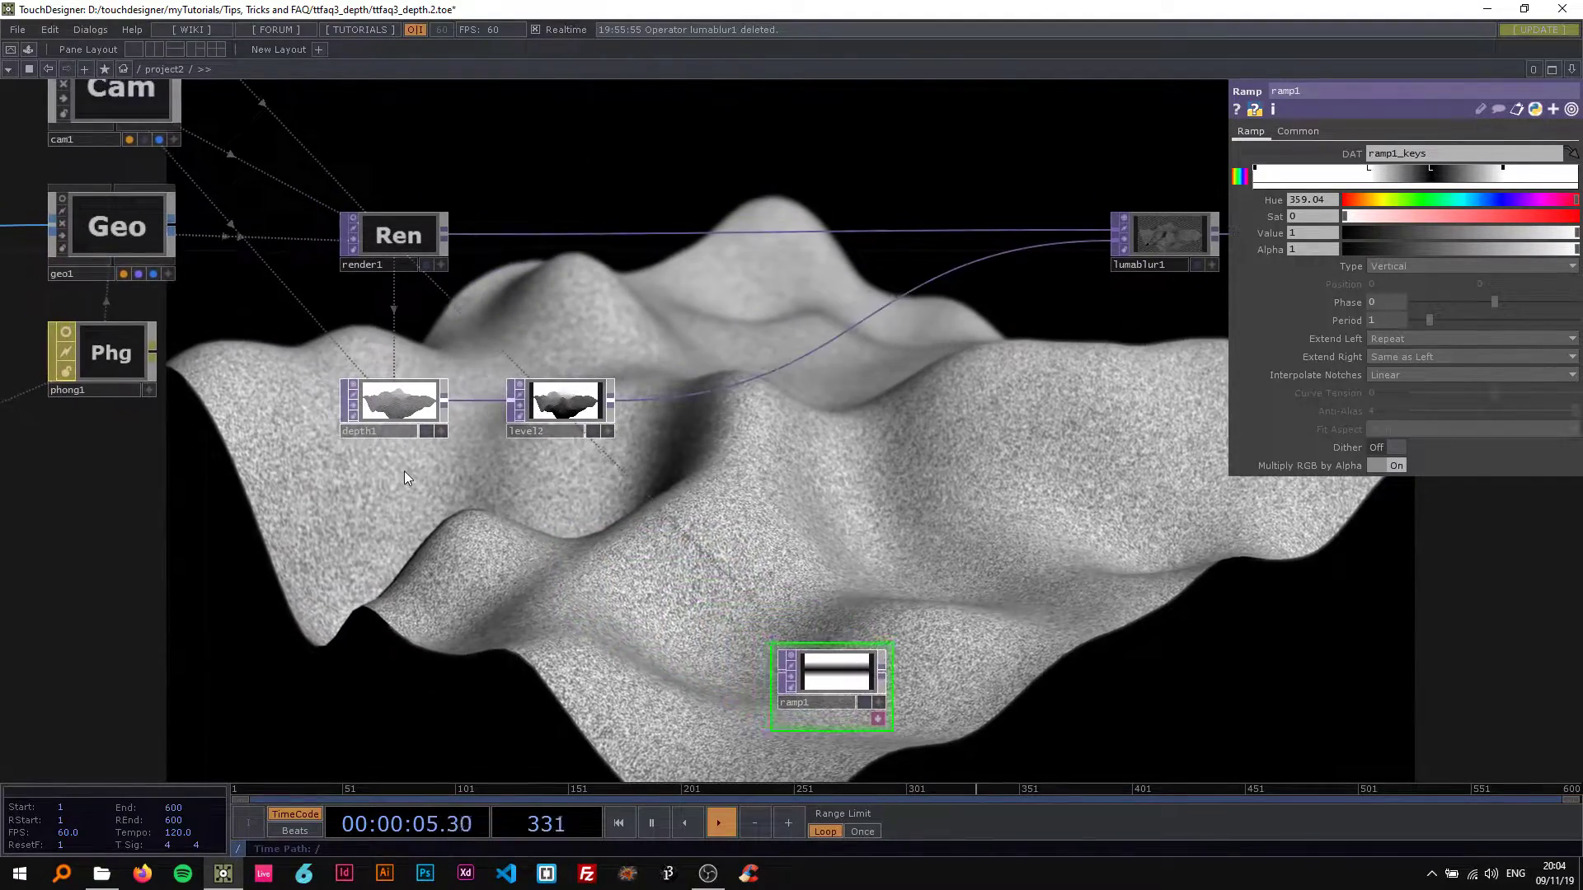
{"action": "left_click", "coordinate": [400, 403]}
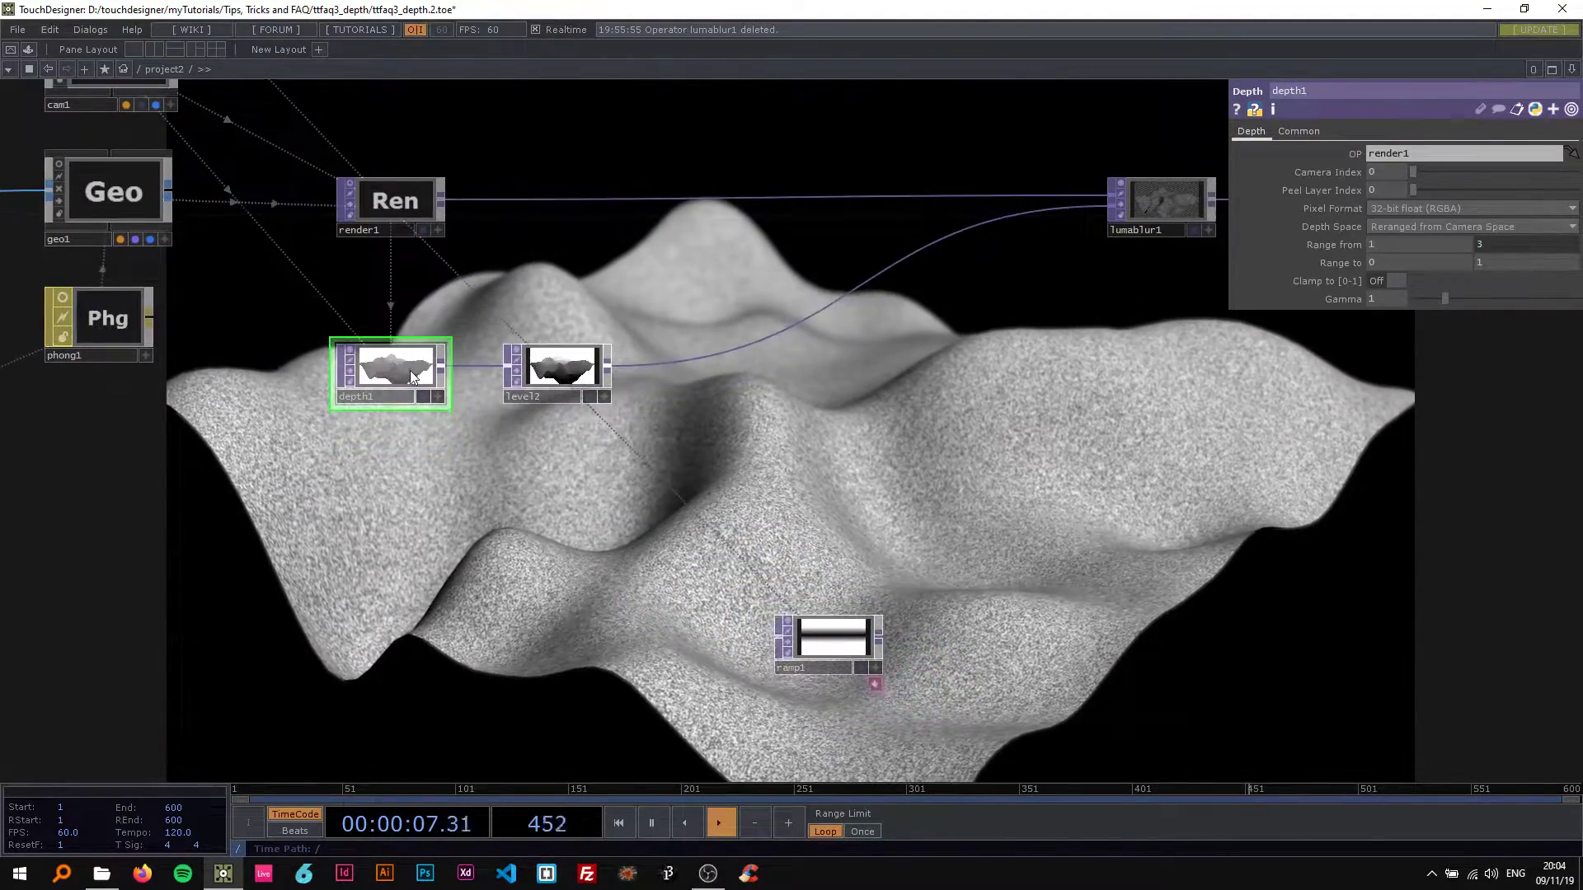
{"action": "scroll", "coordinate": [412, 377], "scroll_direction": "up", "scroll_amount": 2}
{"action": "left_click_drag", "start_coordinate": [308, 206], "coordinate": [81, 178]}
{"action": "right_click", "coordinate": [589, 332]}
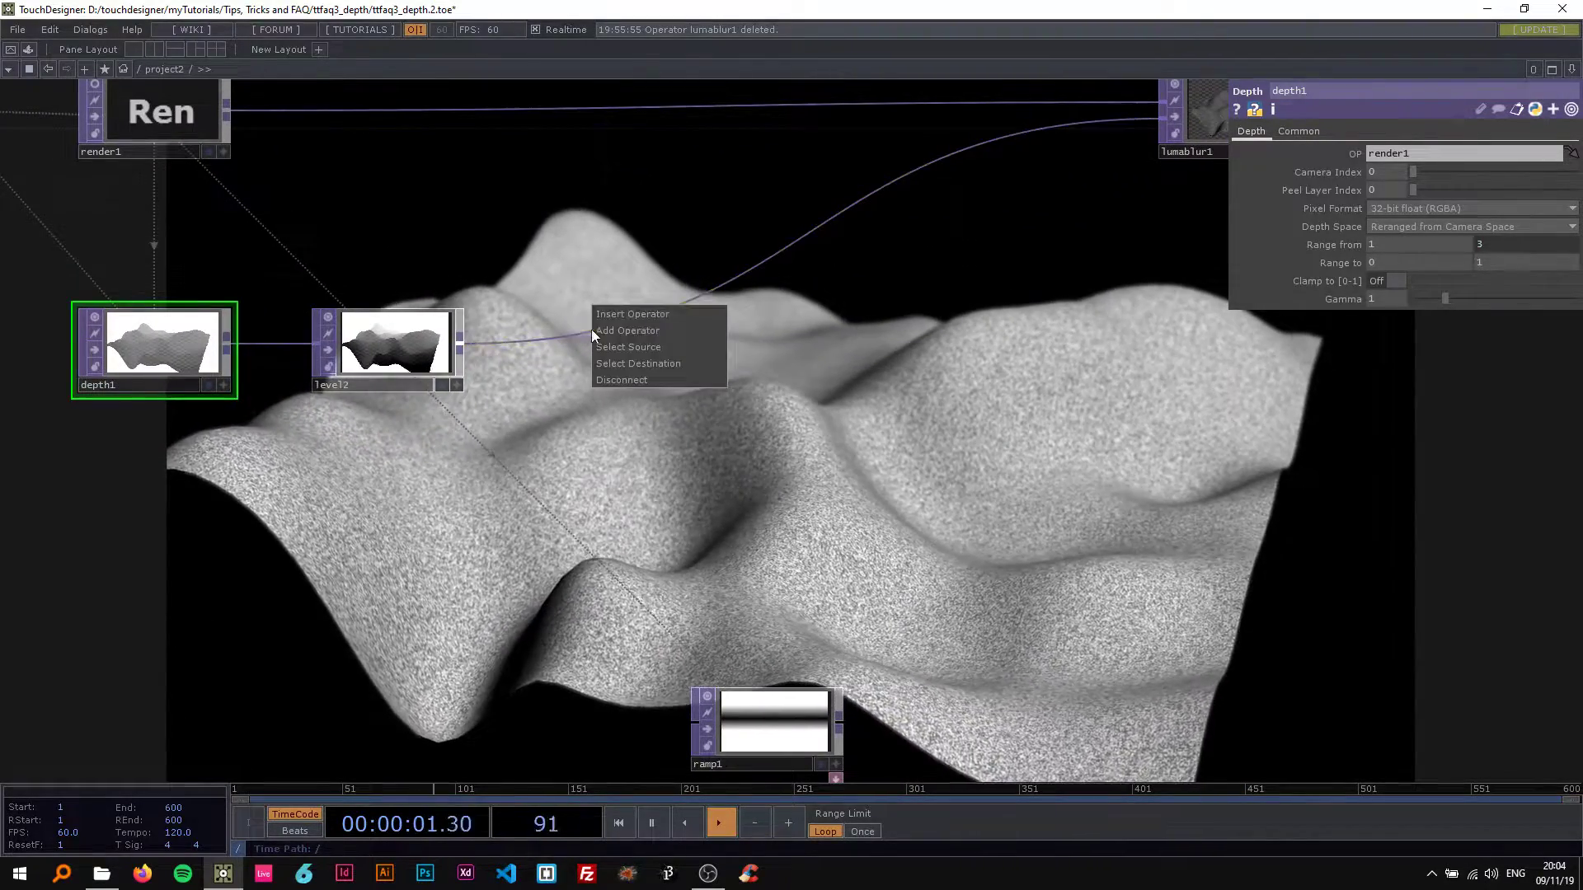
{"action": "left_click", "coordinate": [613, 314]}
{"action": "type", "text": "c"}
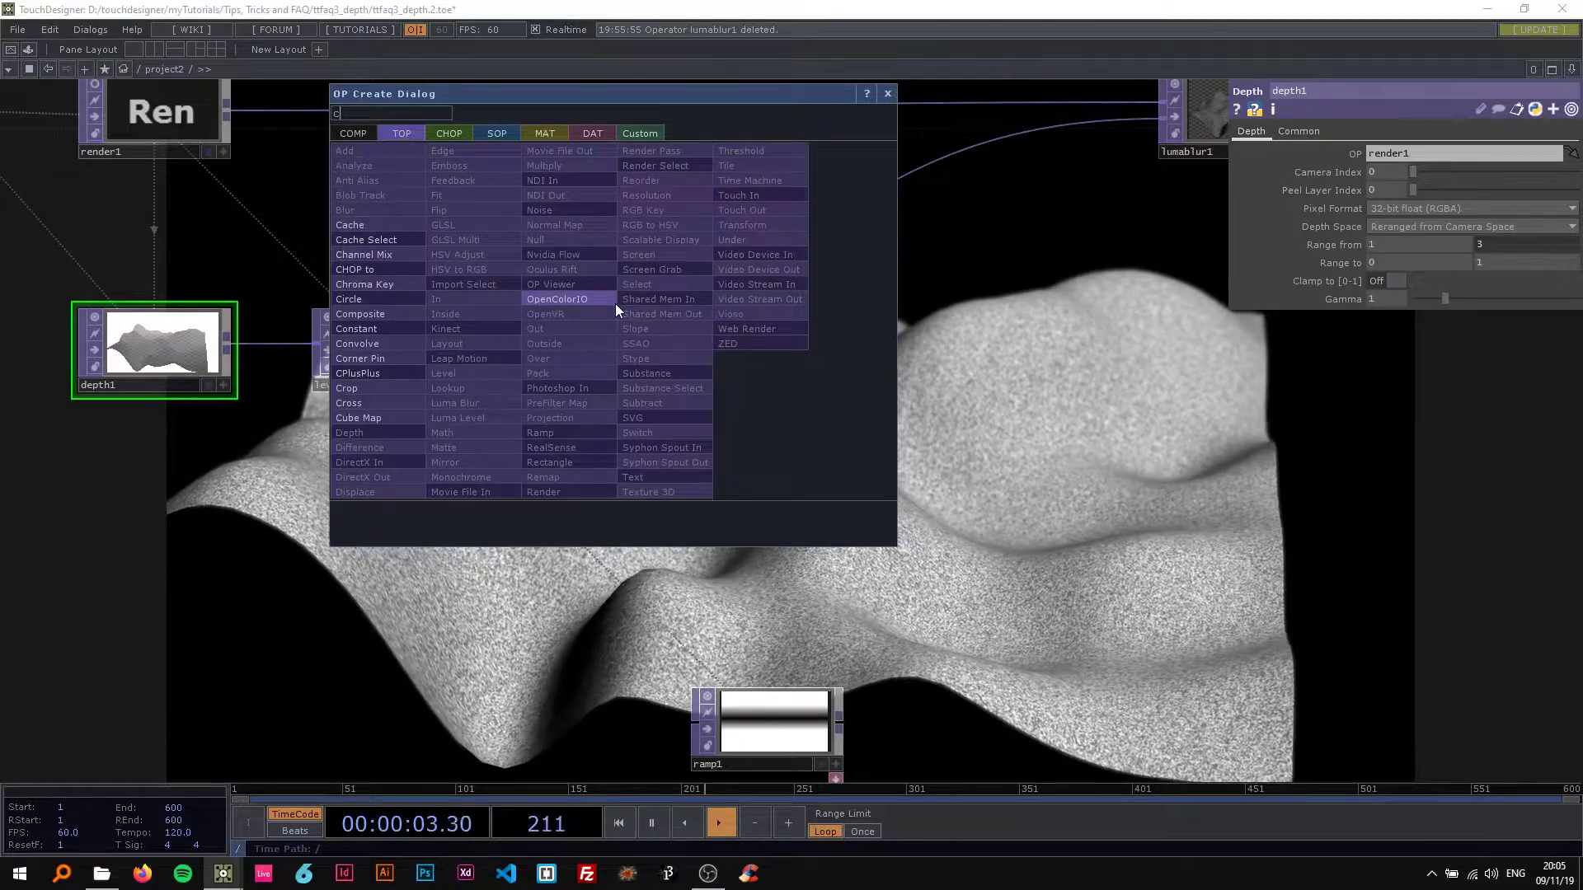
{"action": "type", "text": "om"}
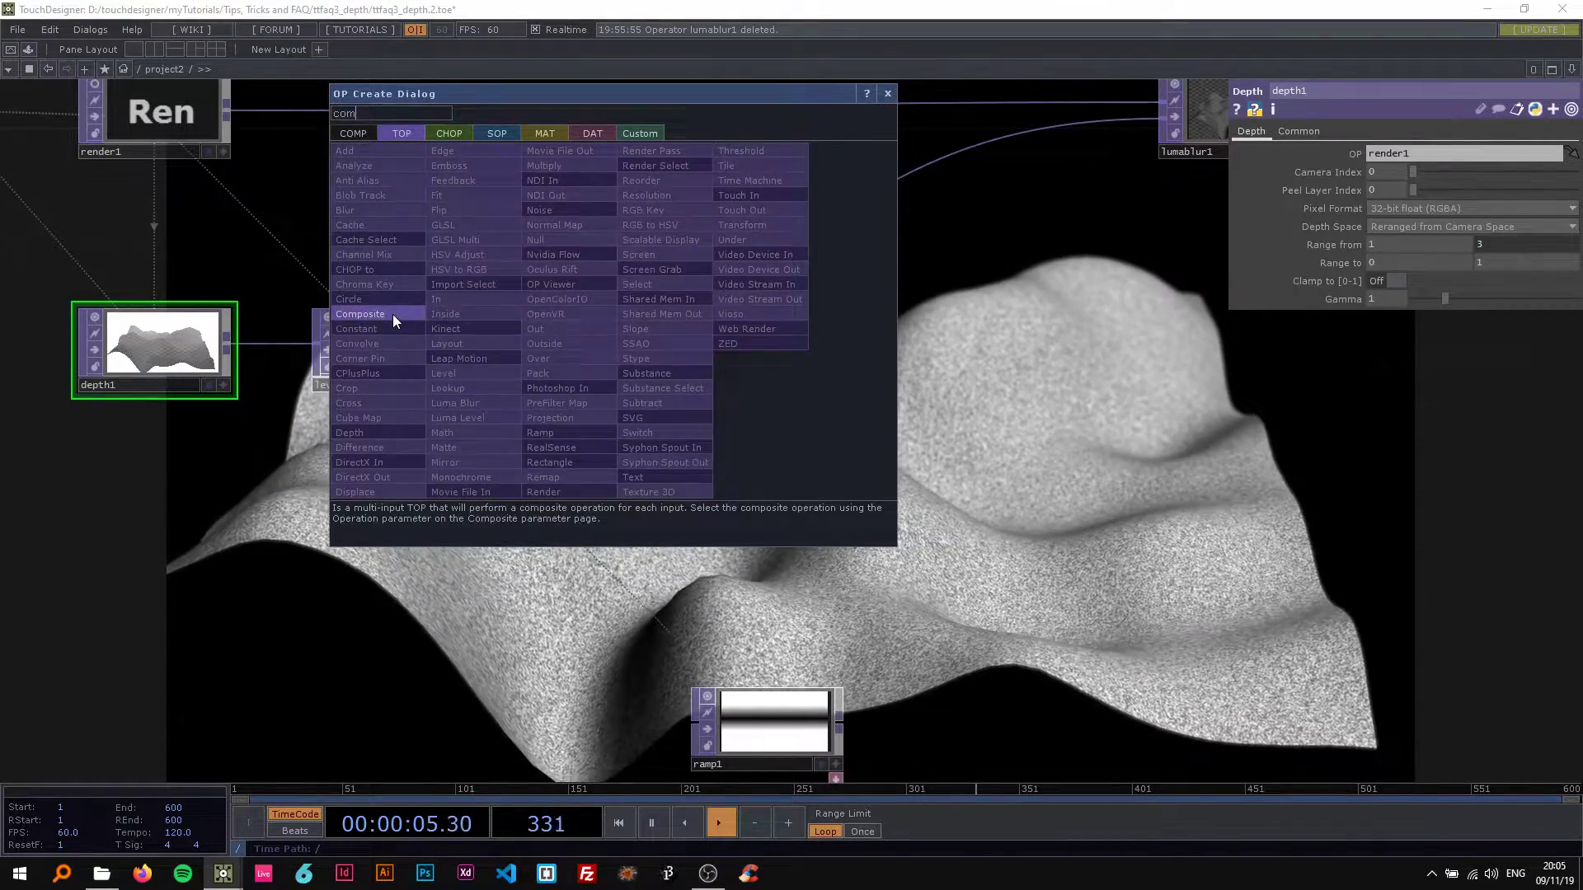
{"action": "left_click", "coordinate": [392, 314]}
{"action": "left_click", "coordinate": [930, 338]}
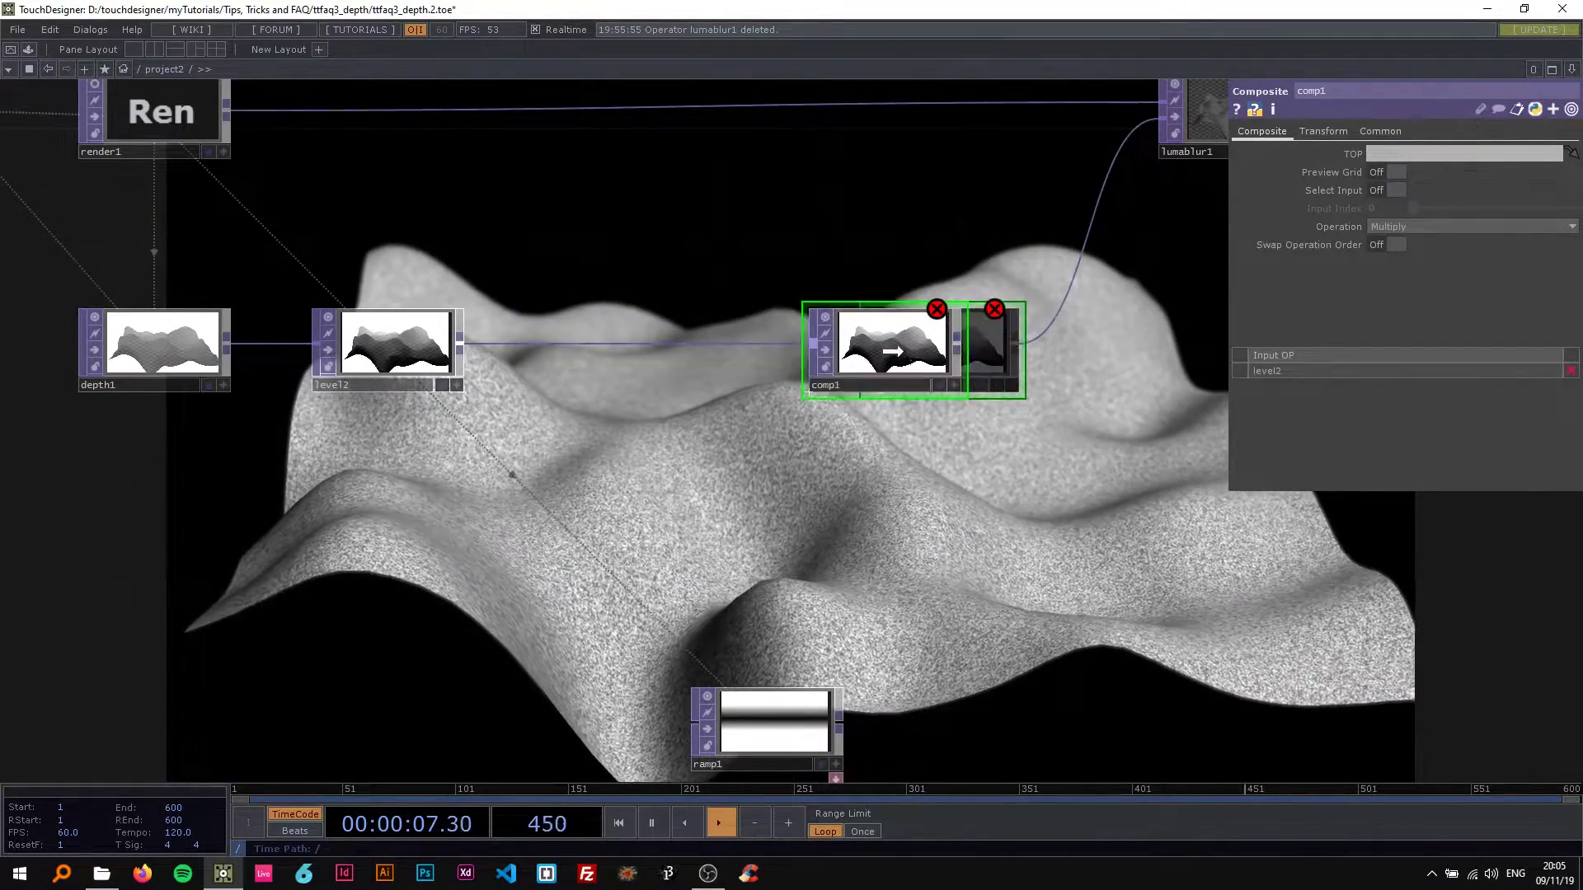
{"action": "left_click", "coordinate": [1383, 225]}
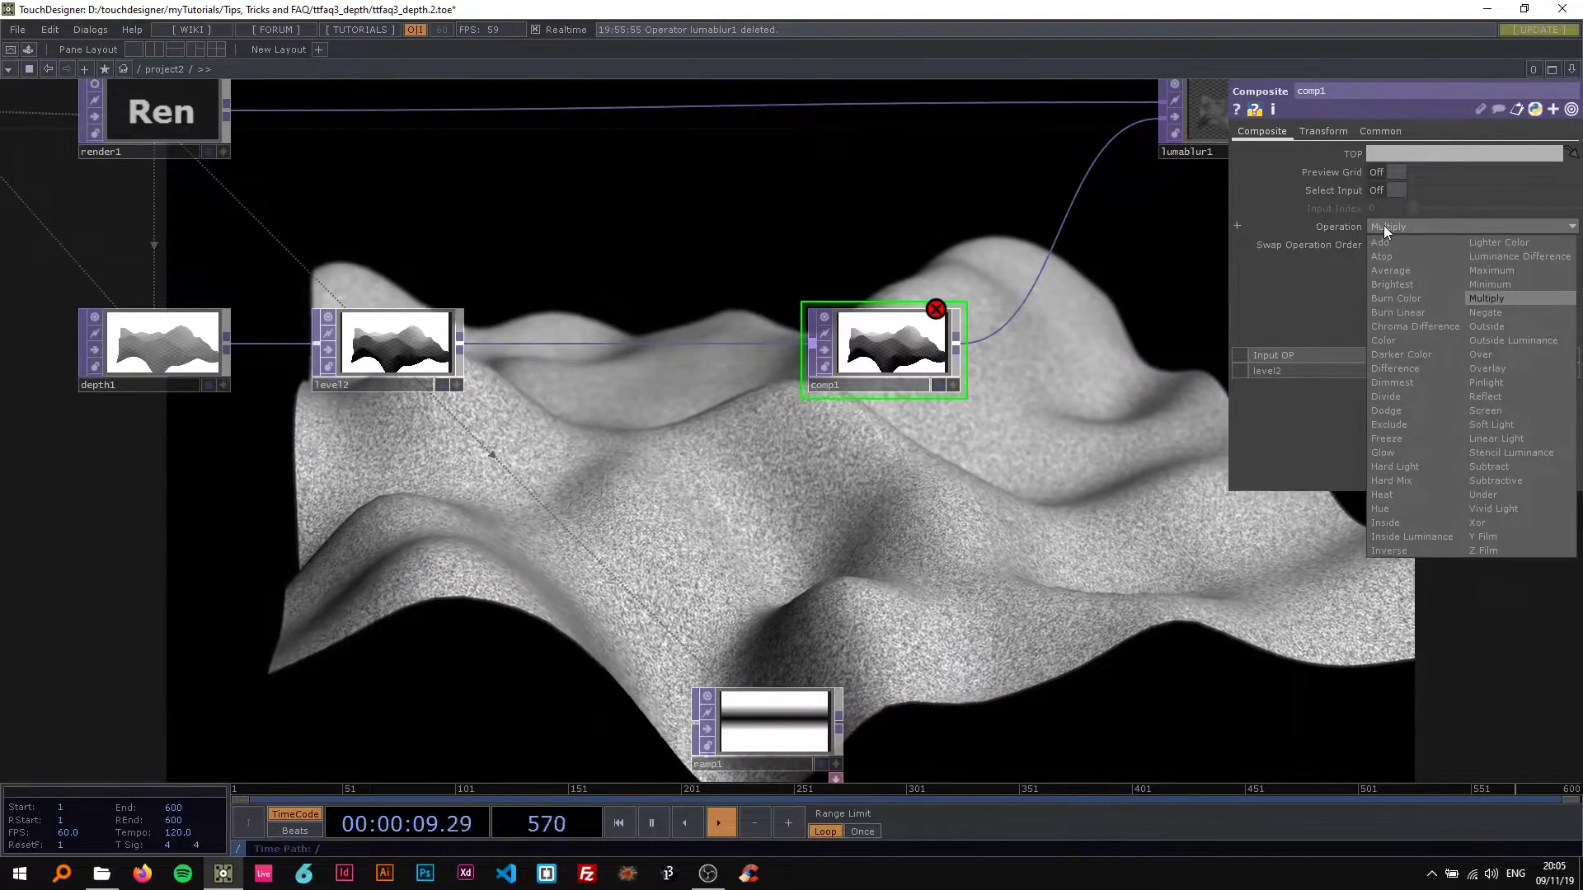
{"action": "left_click", "coordinate": [1393, 369]}
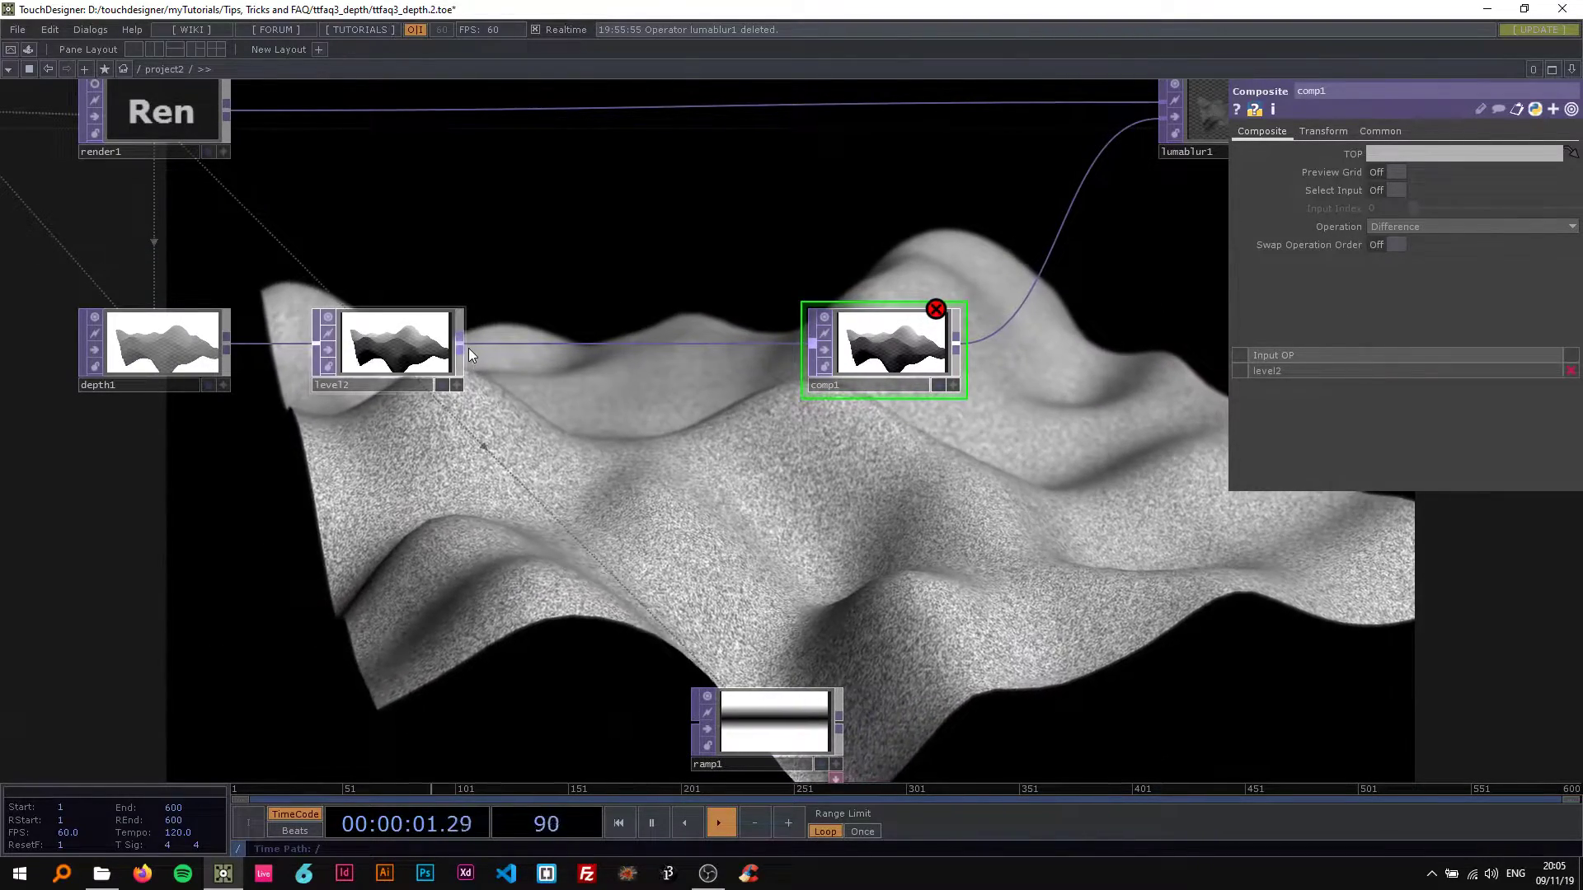
Step: Branch a new Level TOP off level2, set its Invert to 1, and wire it into the Composite TOP as second input
{"action": "right_click", "coordinate": [462, 344]}
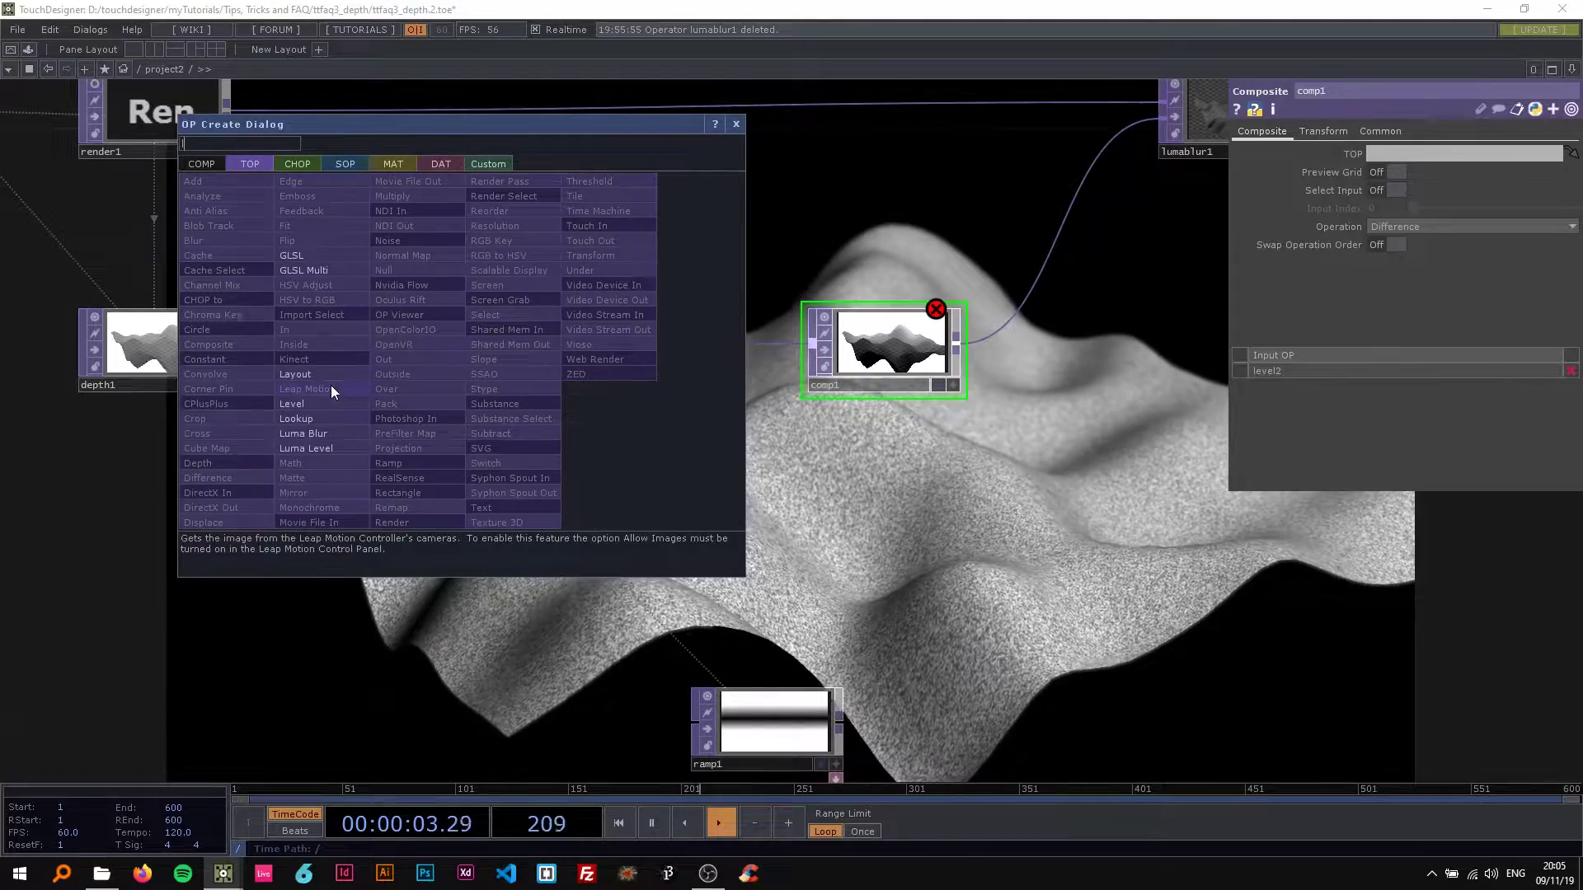
{"action": "left_click", "coordinate": [295, 404]}
{"action": "left_click", "coordinate": [625, 483]}
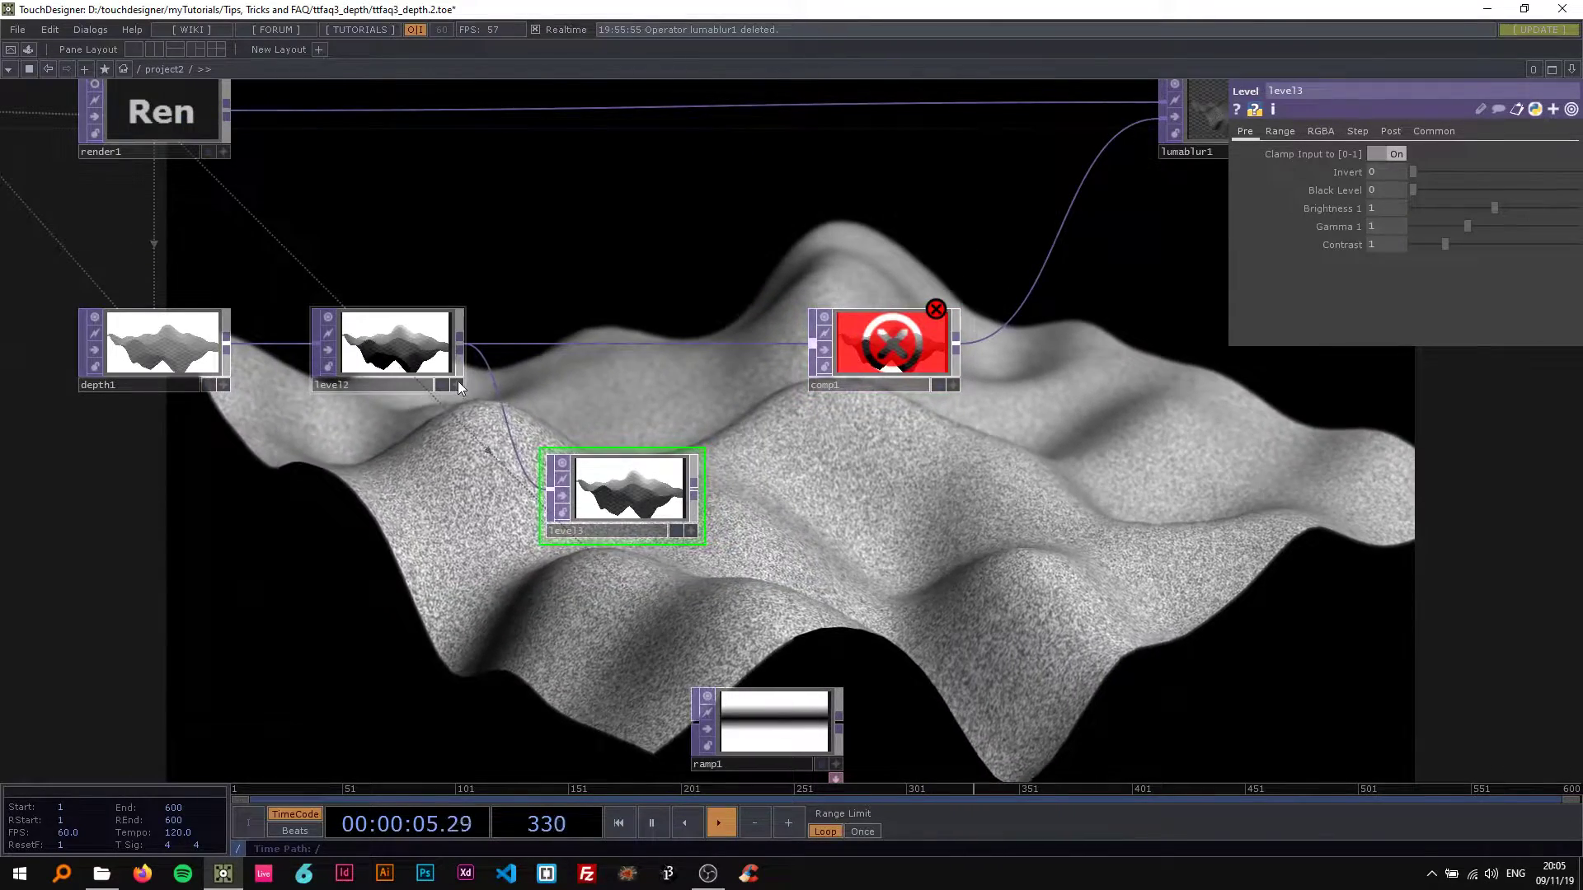
{"action": "left_click_drag", "start_coordinate": [458, 381], "coordinate": [430, 381]}
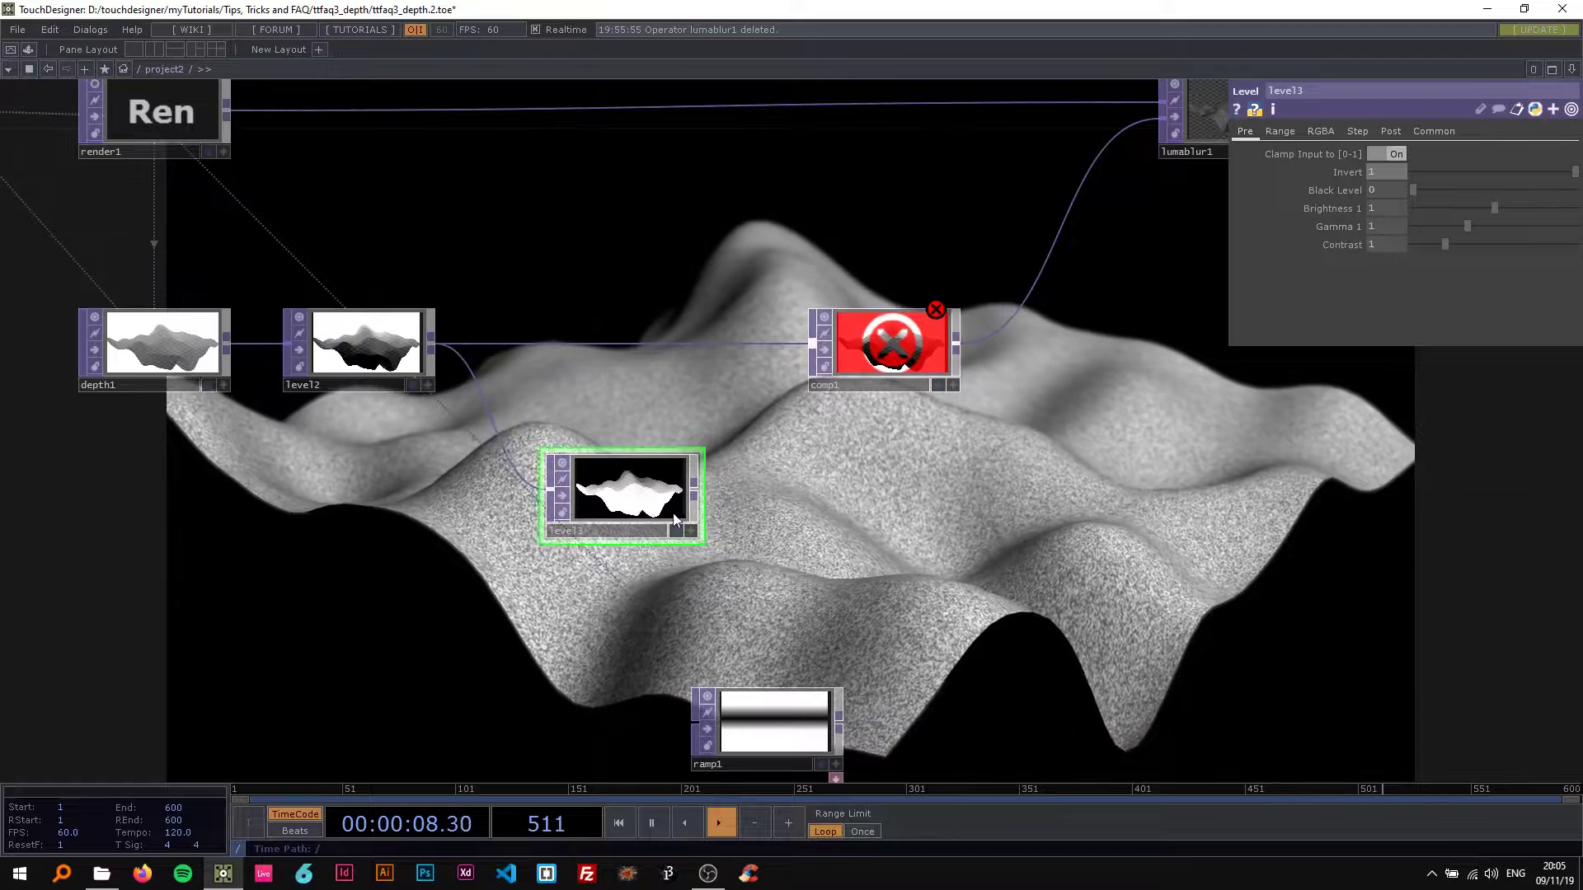
{"action": "left_click_drag", "start_coordinate": [869, 470], "coordinate": [454, 391]}
{"action": "scroll", "coordinate": [498, 394], "scroll_direction": "down", "scroll_amount": 2}
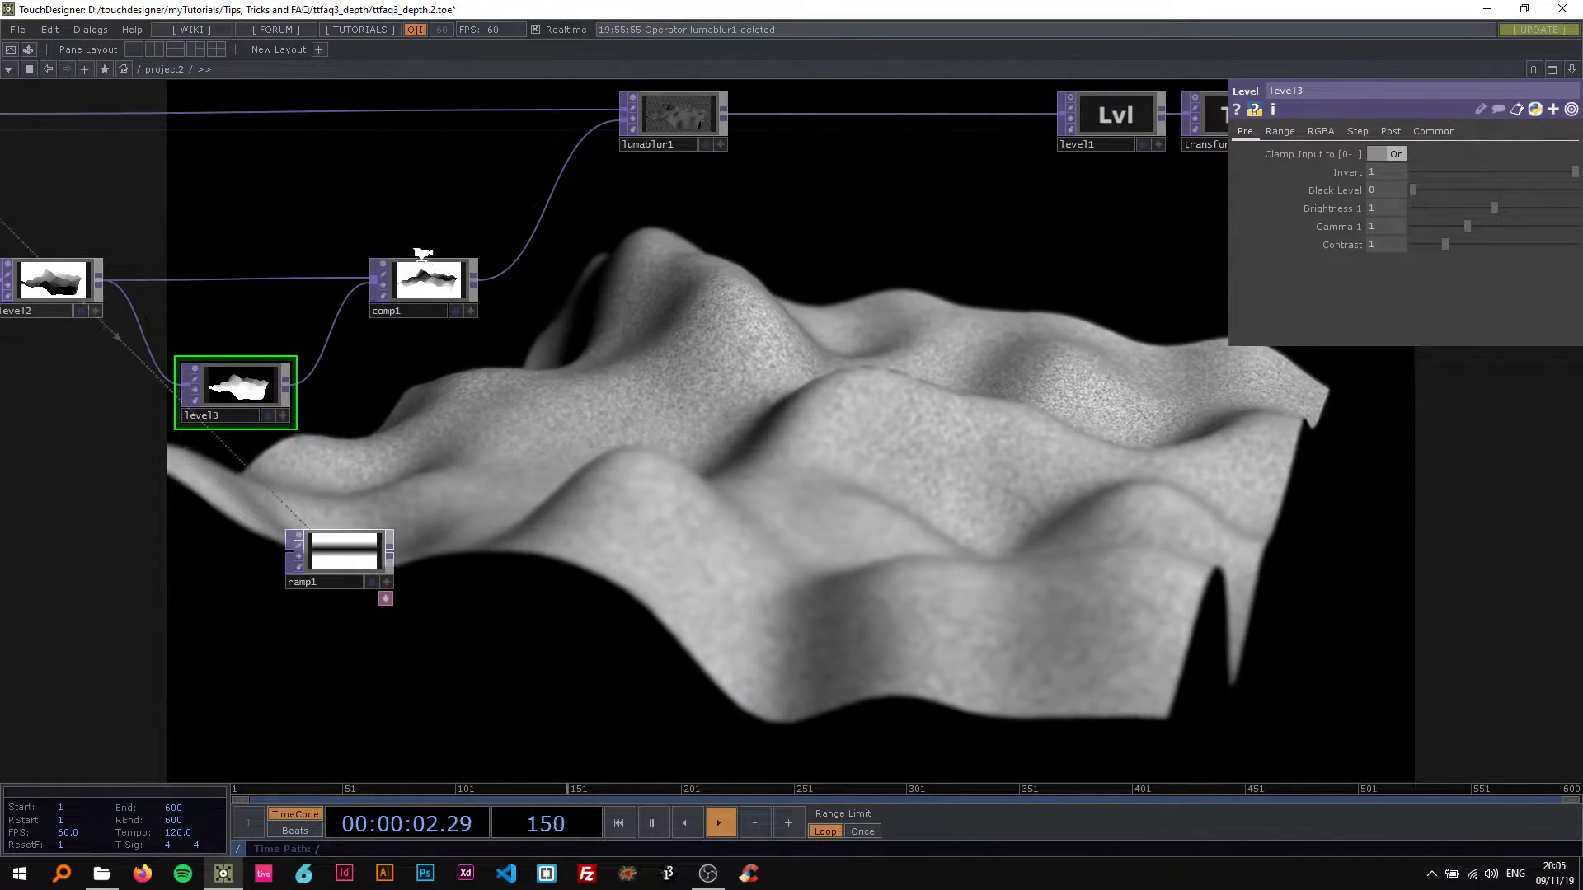
{"action": "scroll", "coordinate": [422, 252], "scroll_direction": "up", "scroll_amount": 5}
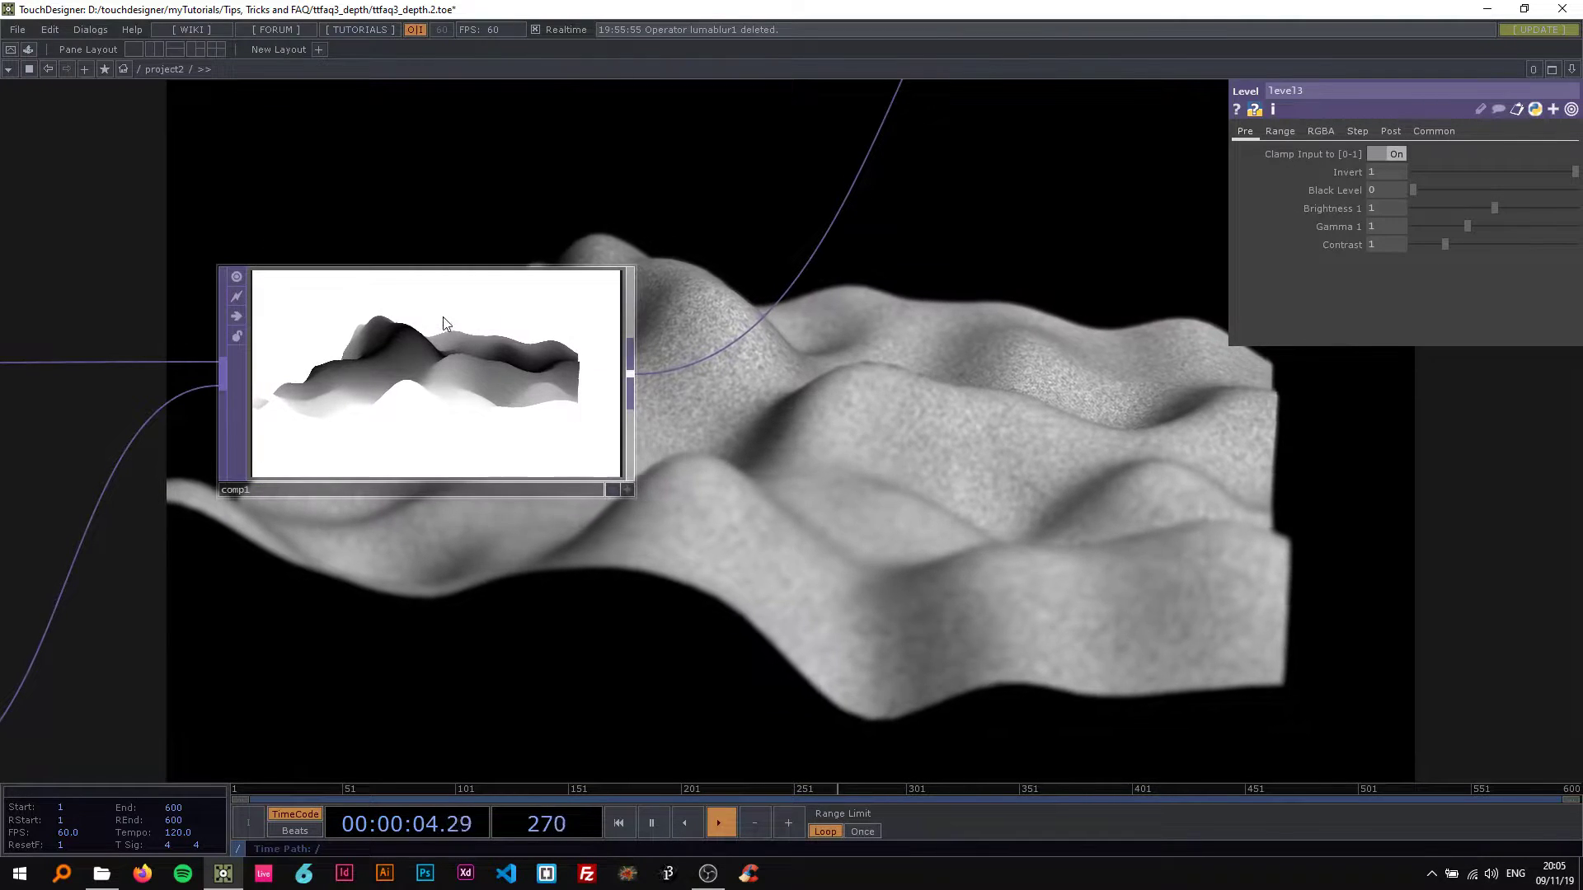
{"action": "scroll", "coordinate": [429, 376], "scroll_direction": "down", "scroll_amount": 5}
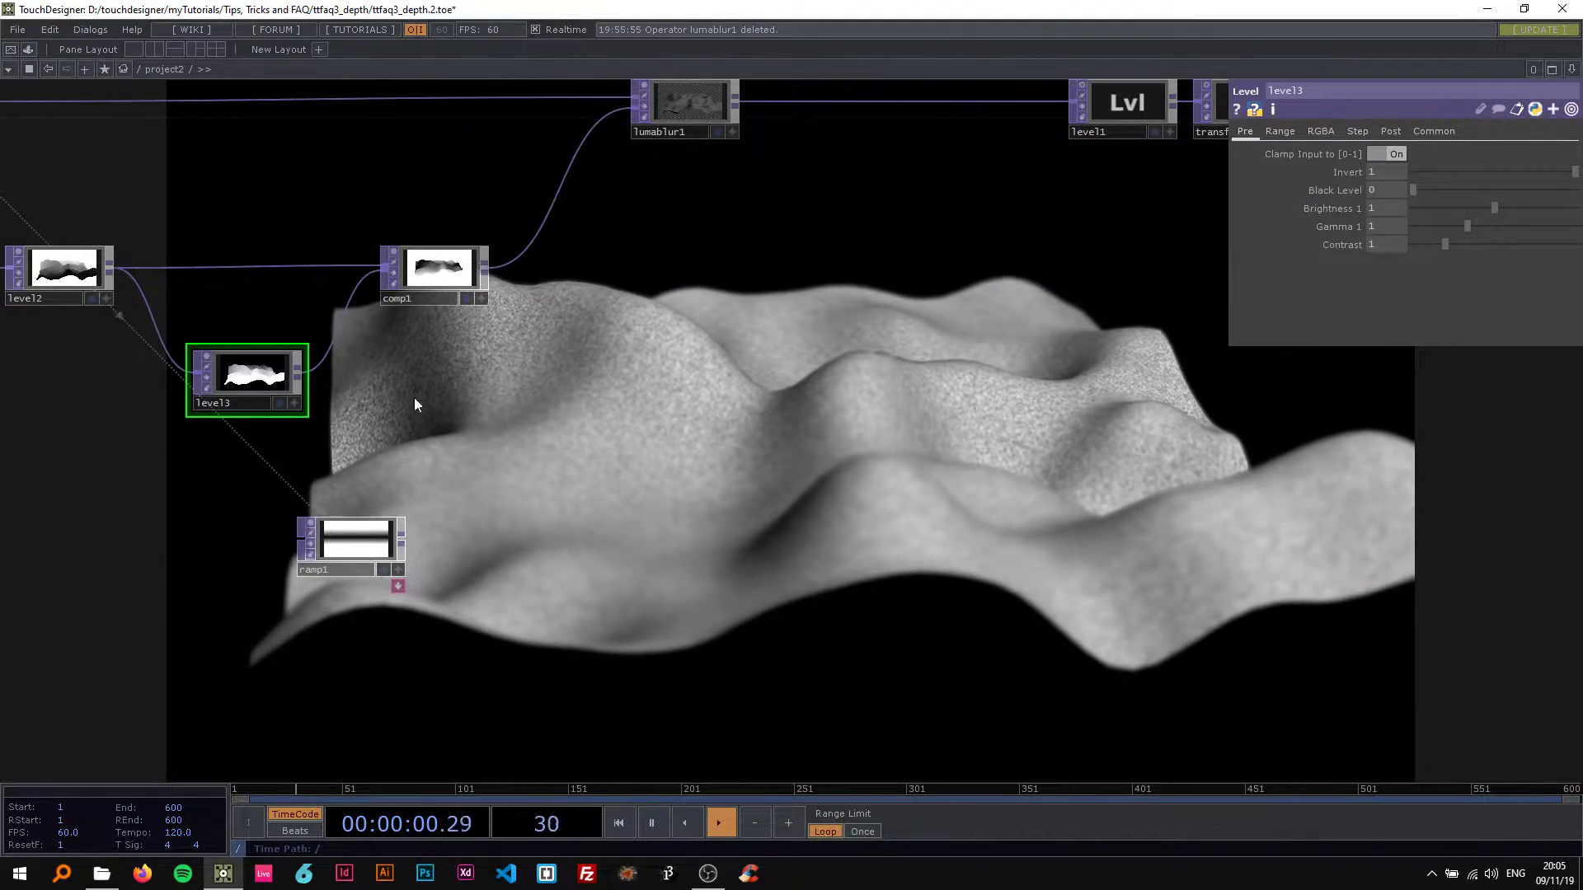
Step: Set the contrast of level2, the Level TOP after depth1, to 2.44
{"action": "left_click_drag", "start_coordinate": [414, 397], "coordinate": [627, 436]}
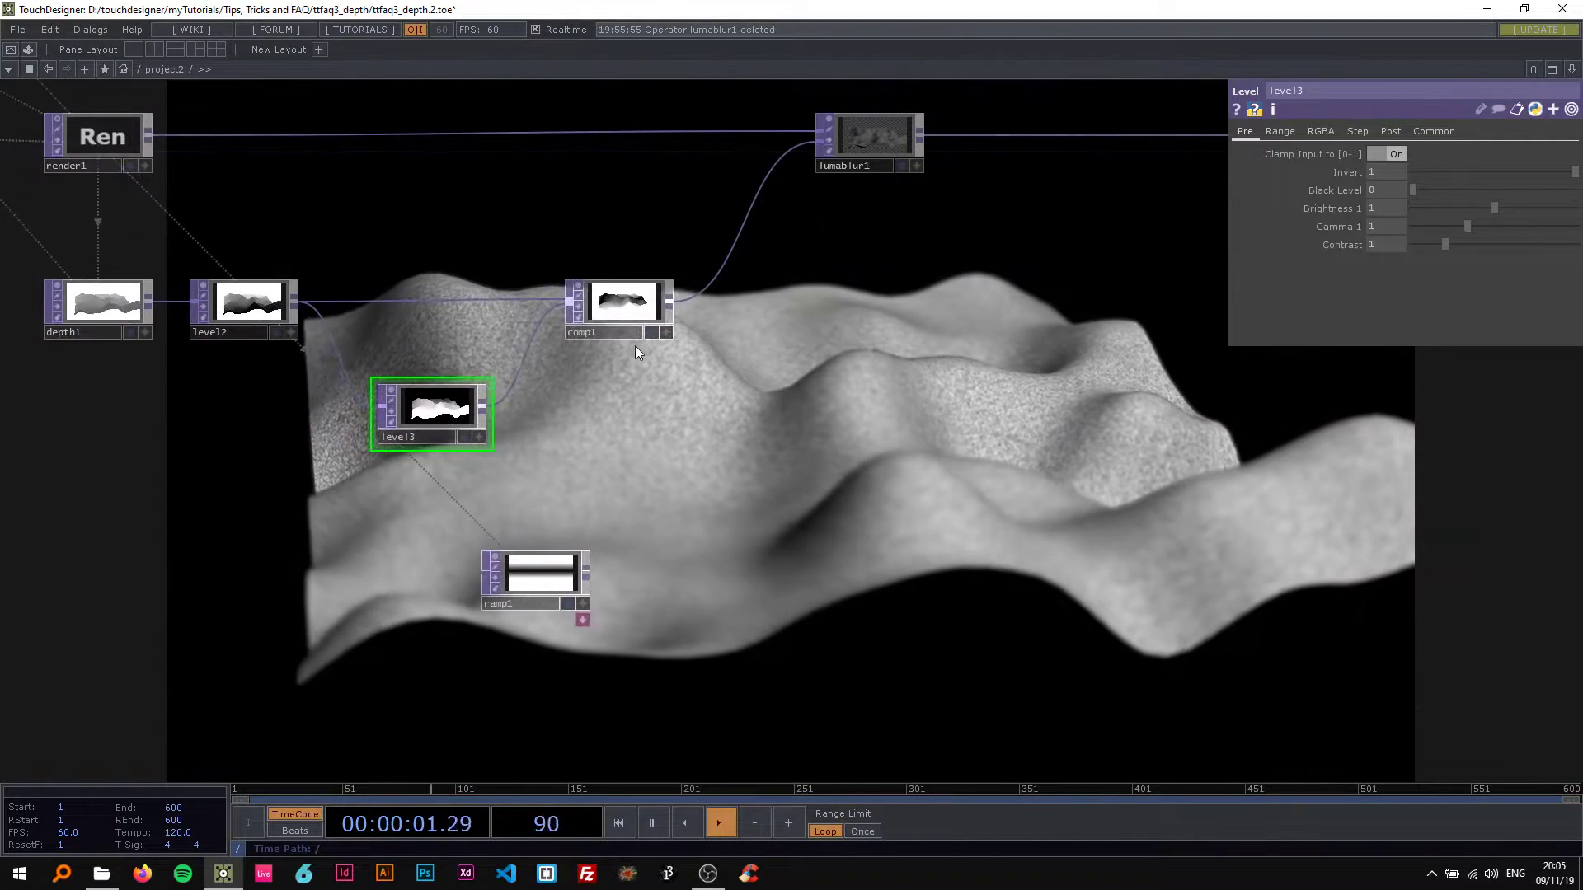
{"action": "left_click", "coordinate": [244, 307]}
{"action": "mouse_move", "coordinate": [1548, 247]}
{"action": "left_mouse_down"}
{"action": "mouse_move", "coordinate": [1439, 247]}
{"action": "mouse_move", "coordinate": [1493, 251]}
{"action": "left_mouse_up"}
{"action": "left_click_drag", "start_coordinate": [753, 318], "coordinate": [539, 293]}
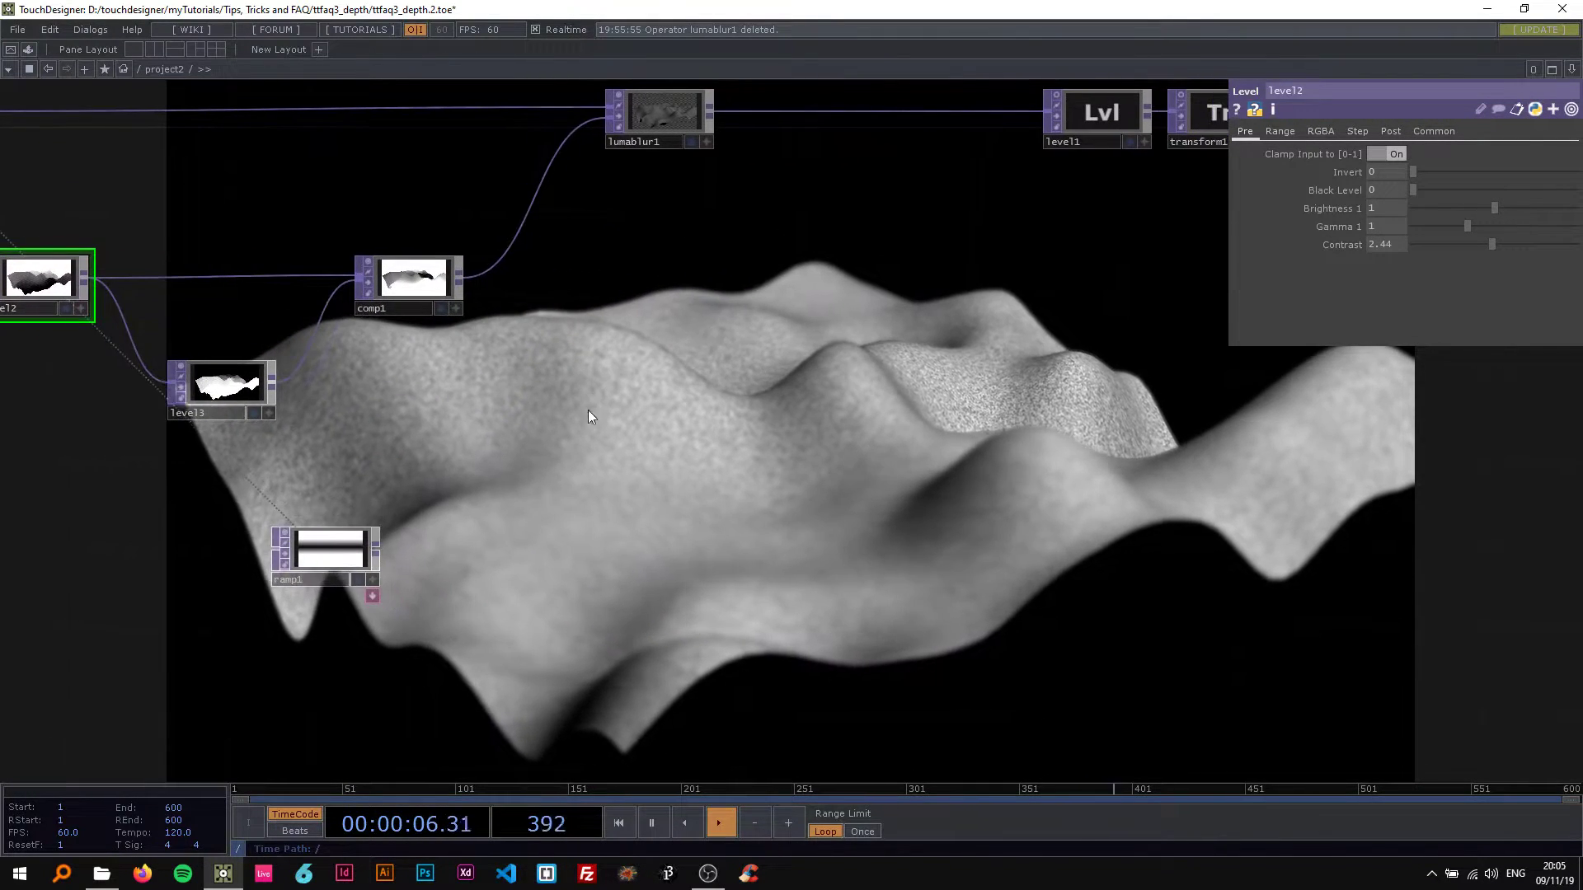
Step: Place ramp1 below comp1 and wire it into the Luma Blur's second input in place of the composite
{"action": "left_click_drag", "start_coordinate": [582, 427], "coordinate": [659, 360]}
{"action": "left_click_drag", "start_coordinate": [383, 426], "coordinate": [376, 497]}
{"action": "left_click_drag", "start_coordinate": [358, 571], "coordinate": [631, 150]}
{"action": "left_click_drag", "start_coordinate": [831, 391], "coordinate": [734, 369]}
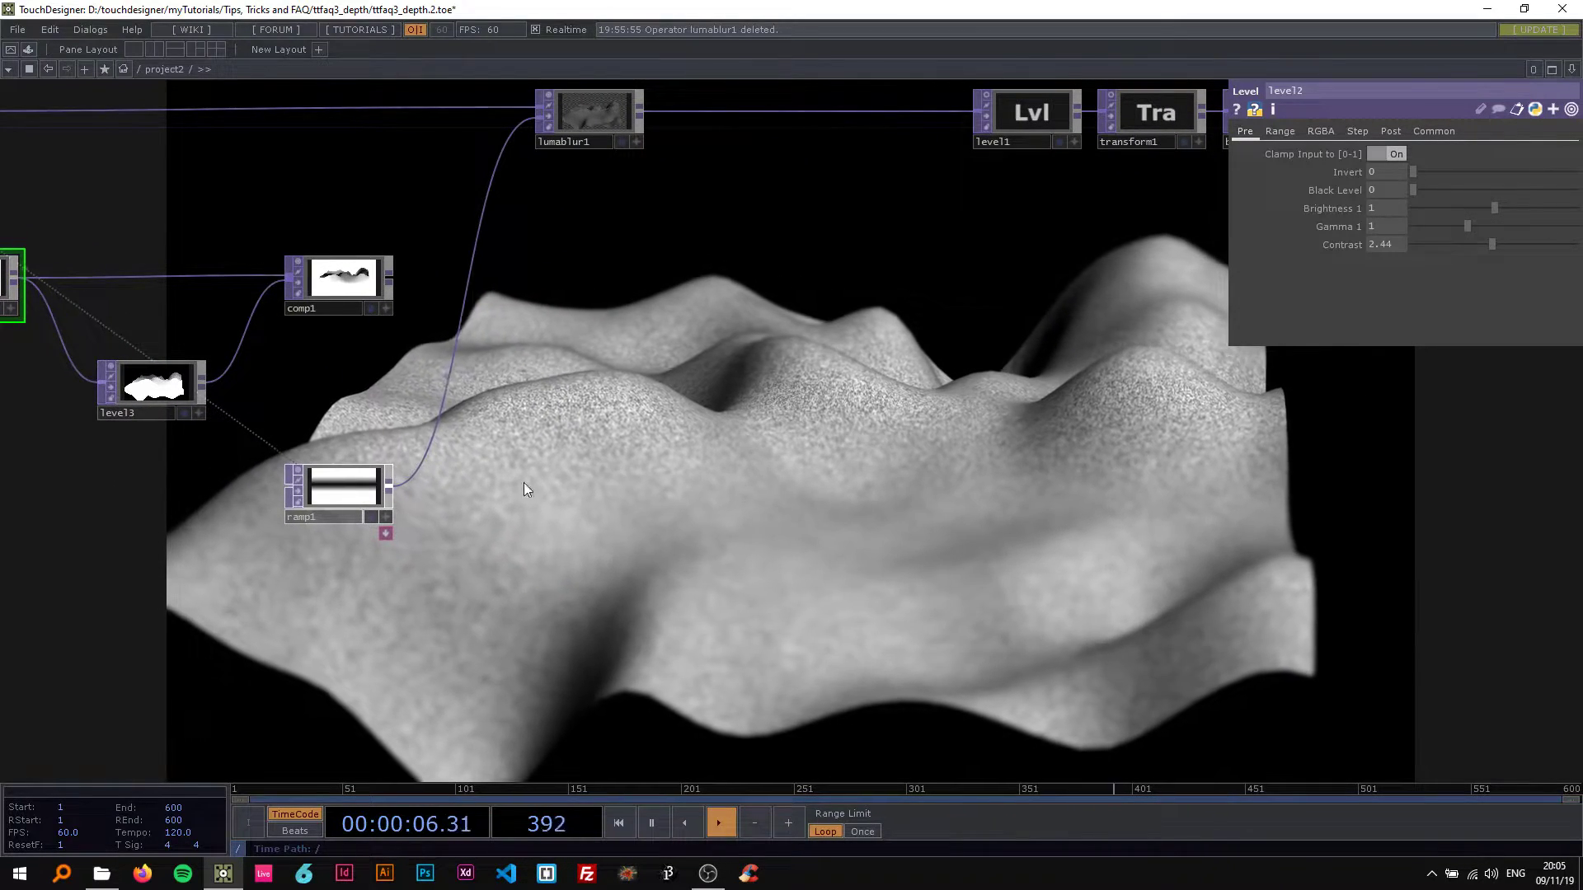
Step: Reconnect comp1 to the Luma Blur's second input and compare its depth mask with the ramp
{"action": "left_click_drag", "start_coordinate": [389, 276], "coordinate": [537, 119]}
{"action": "scroll", "coordinate": [330, 284], "scroll_direction": "up", "scroll_amount": 3}
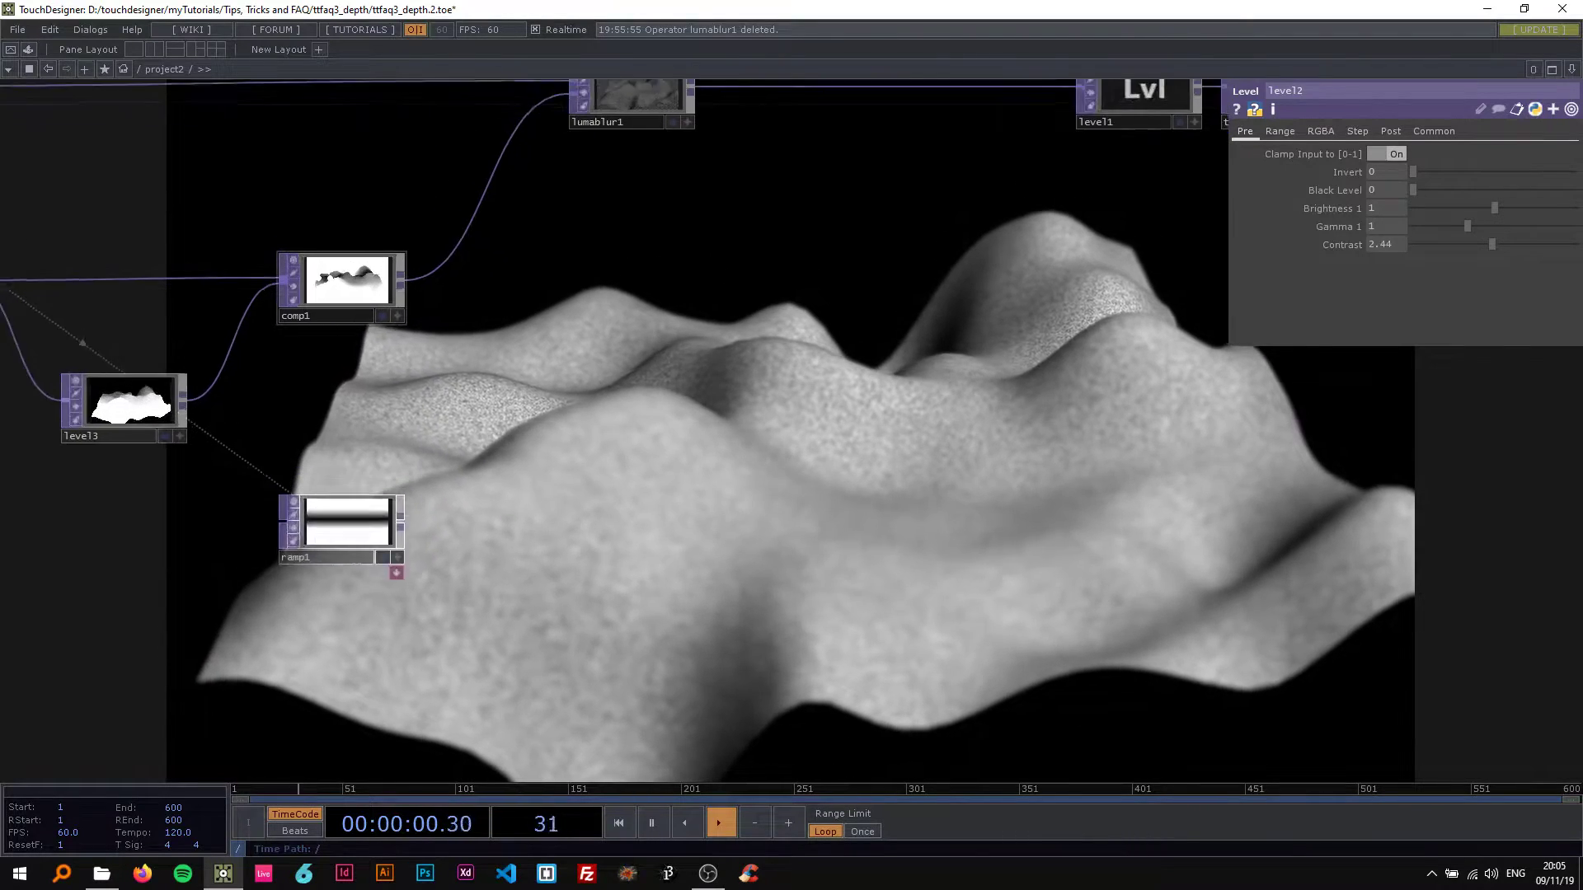
{"action": "left_click_drag", "start_coordinate": [538, 380], "coordinate": [650, 351]}
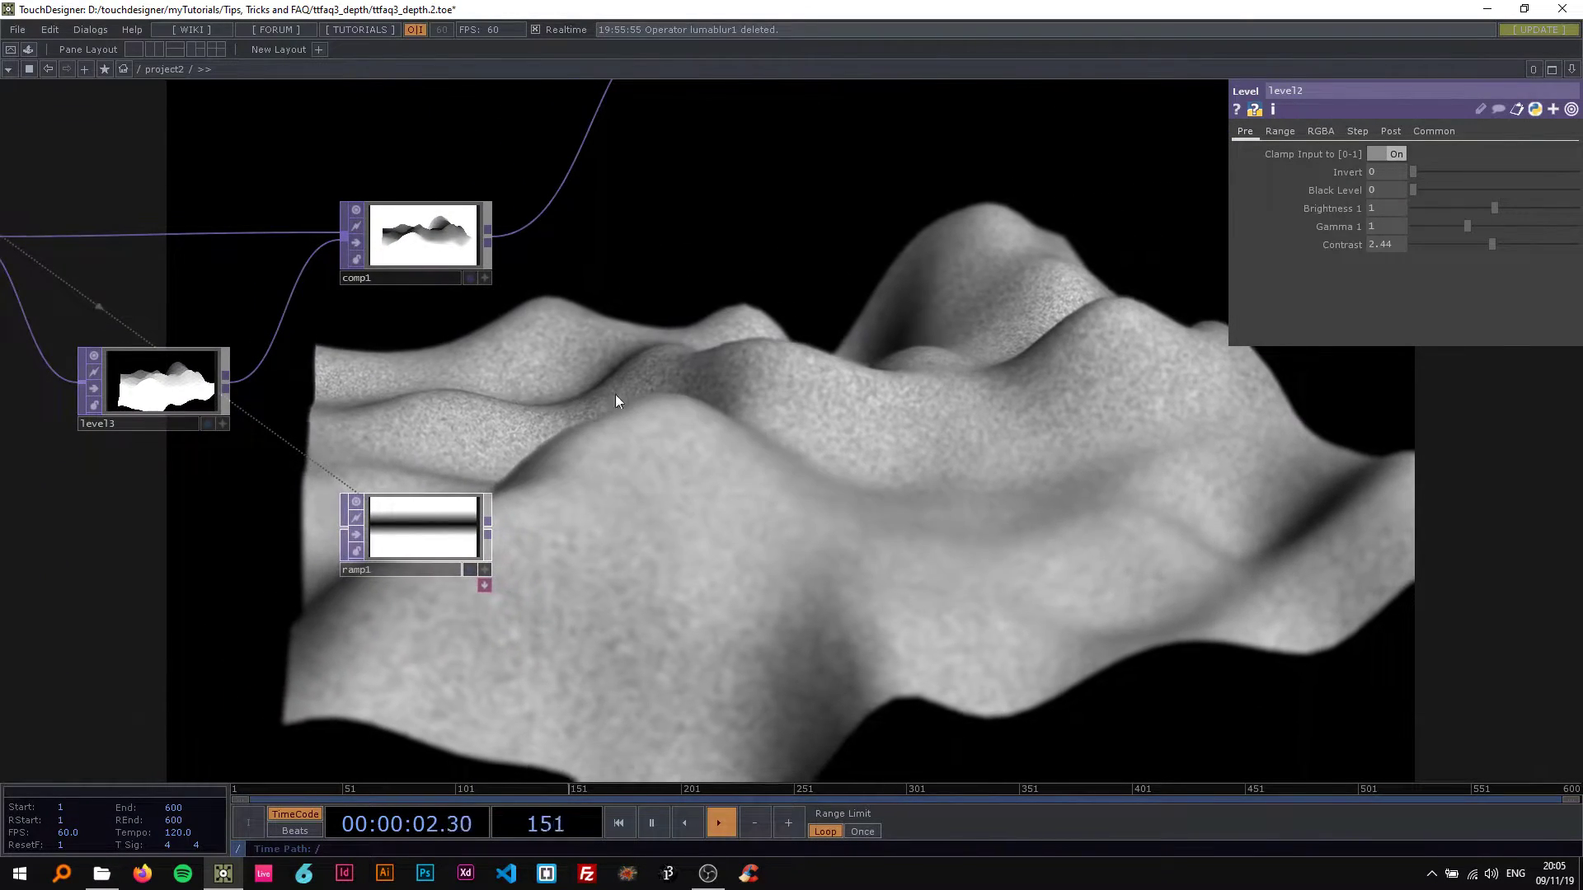
{"action": "left_click_drag", "start_coordinate": [891, 458], "coordinate": [890, 461]}
{"action": "scroll", "coordinate": [890, 461], "scroll_direction": "down", "scroll_amount": 3}
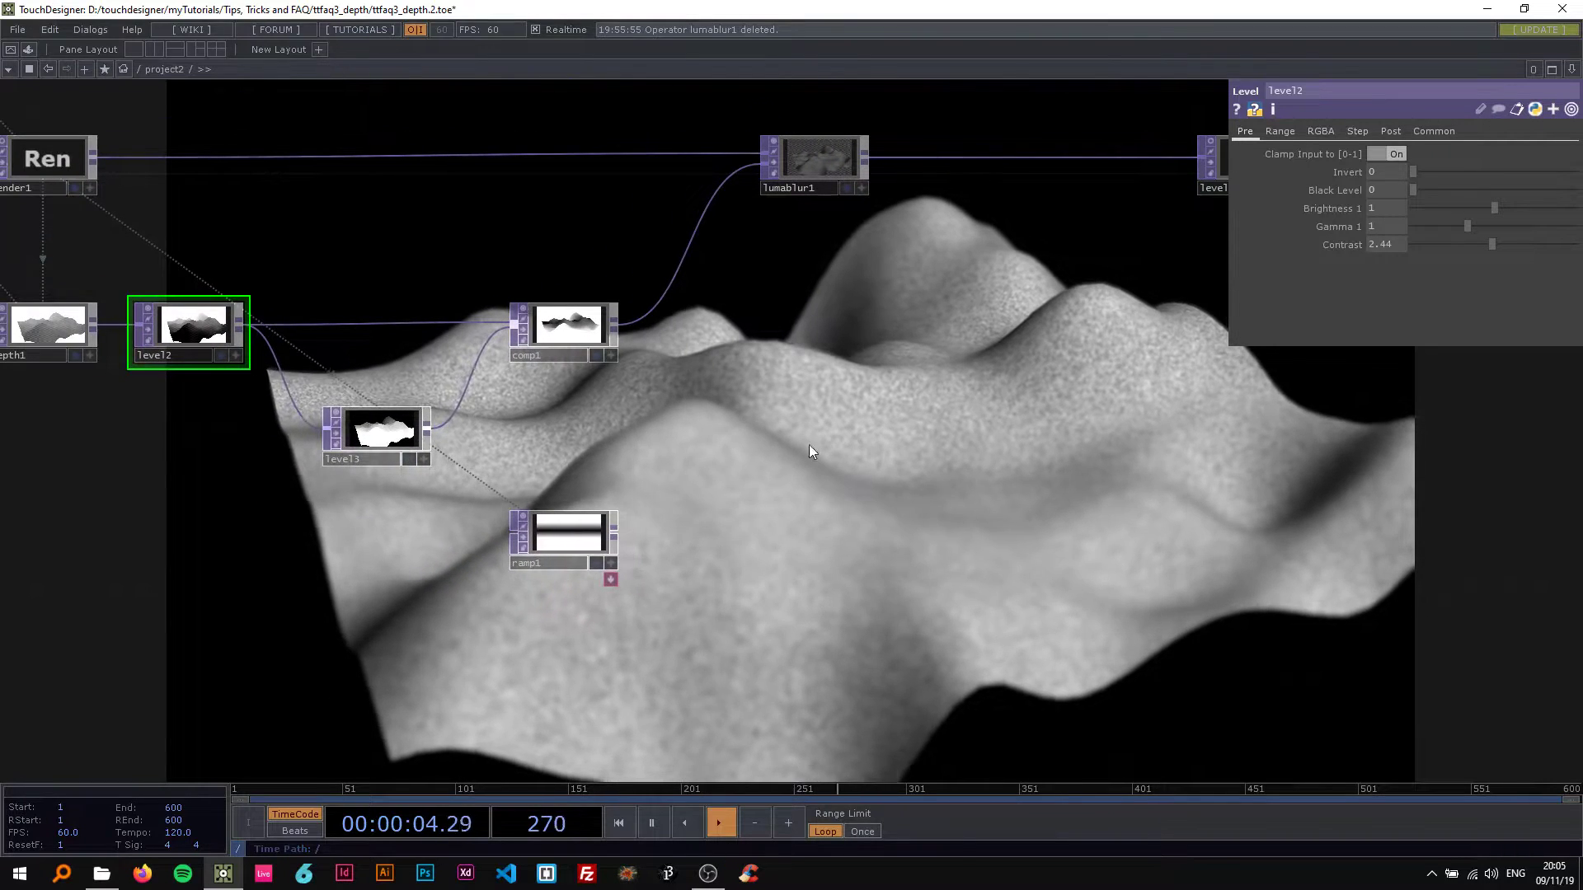
Step: Swap ramp1 into the Luma Blur's second input once more for comparison, and restore the comp1 connection
{"action": "left_click_drag", "start_coordinate": [677, 459], "coordinate": [677, 281]}
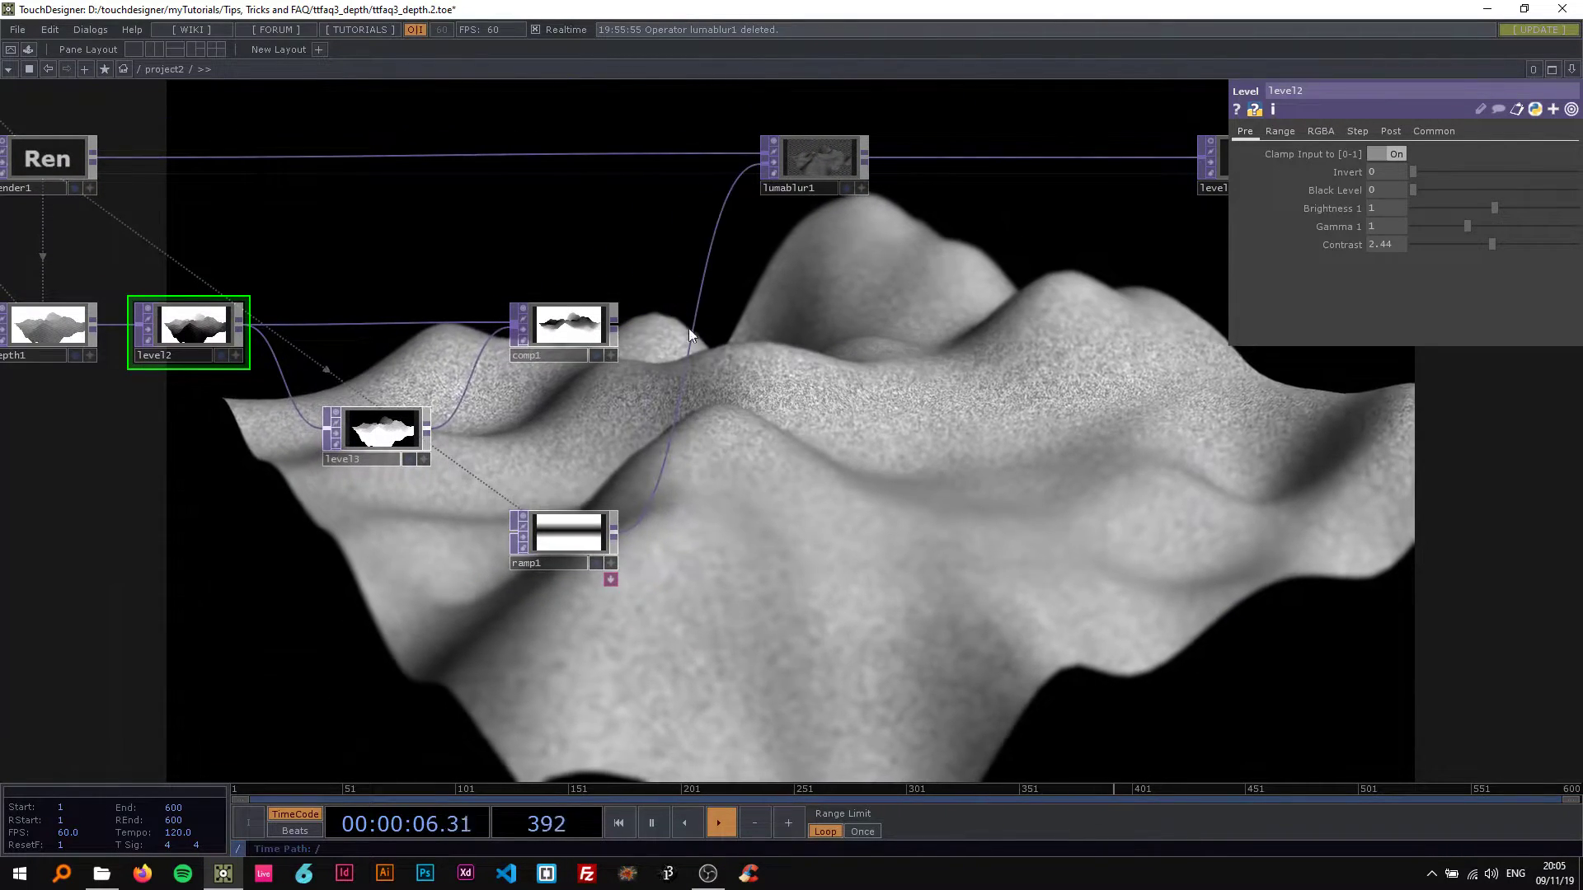
{"action": "left_click_drag", "start_coordinate": [717, 433], "coordinate": [561, 401]}
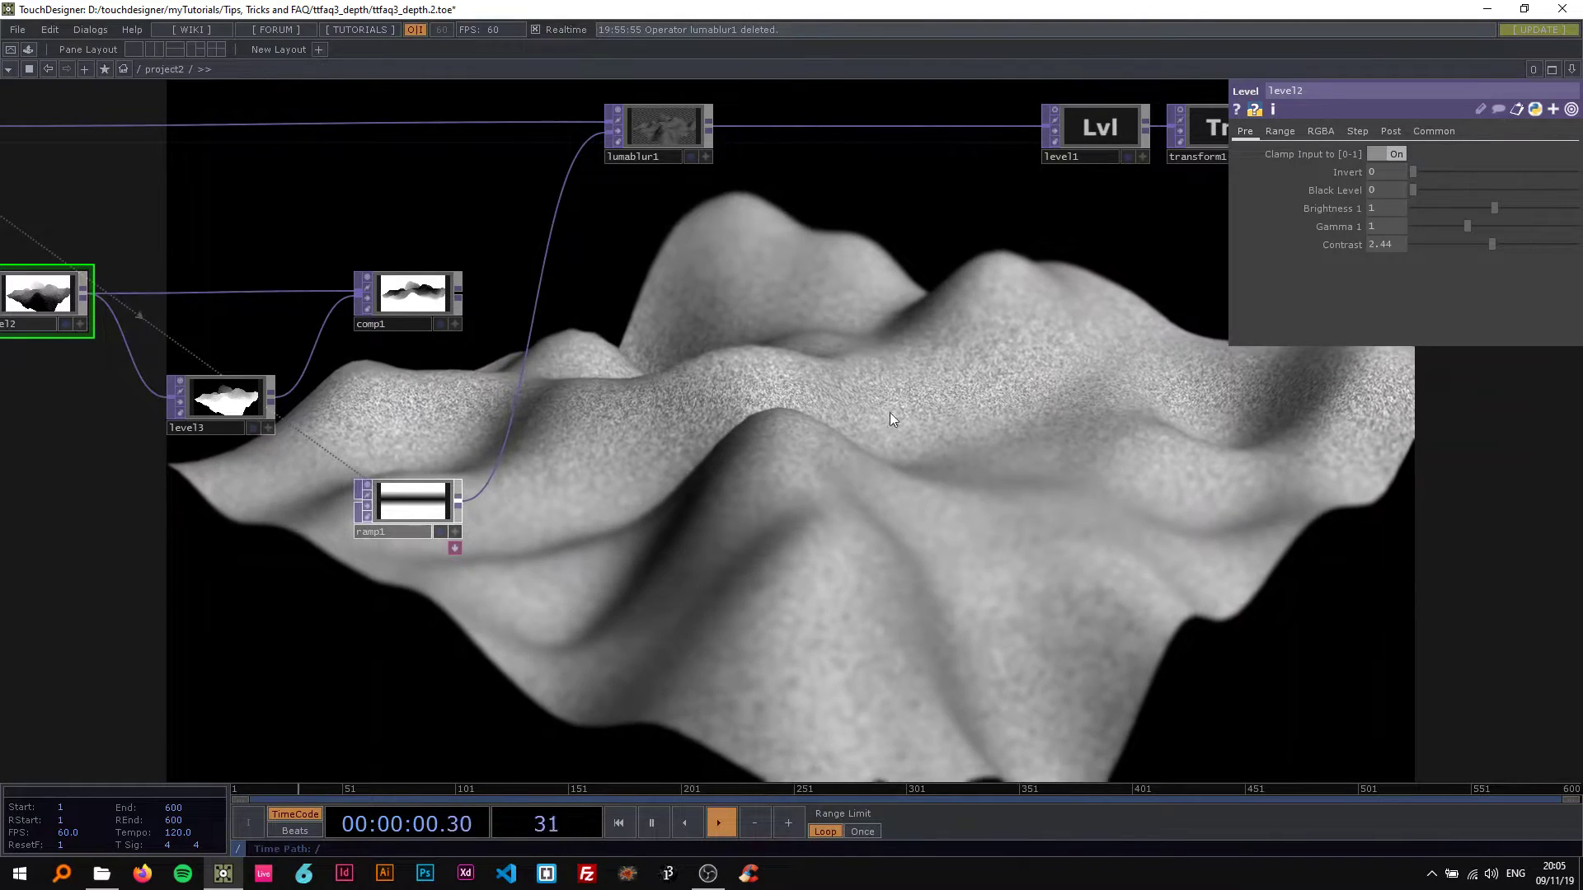
{"action": "left_click_drag", "start_coordinate": [424, 249], "coordinate": [607, 221]}
{"action": "left_click", "coordinate": [607, 221]}
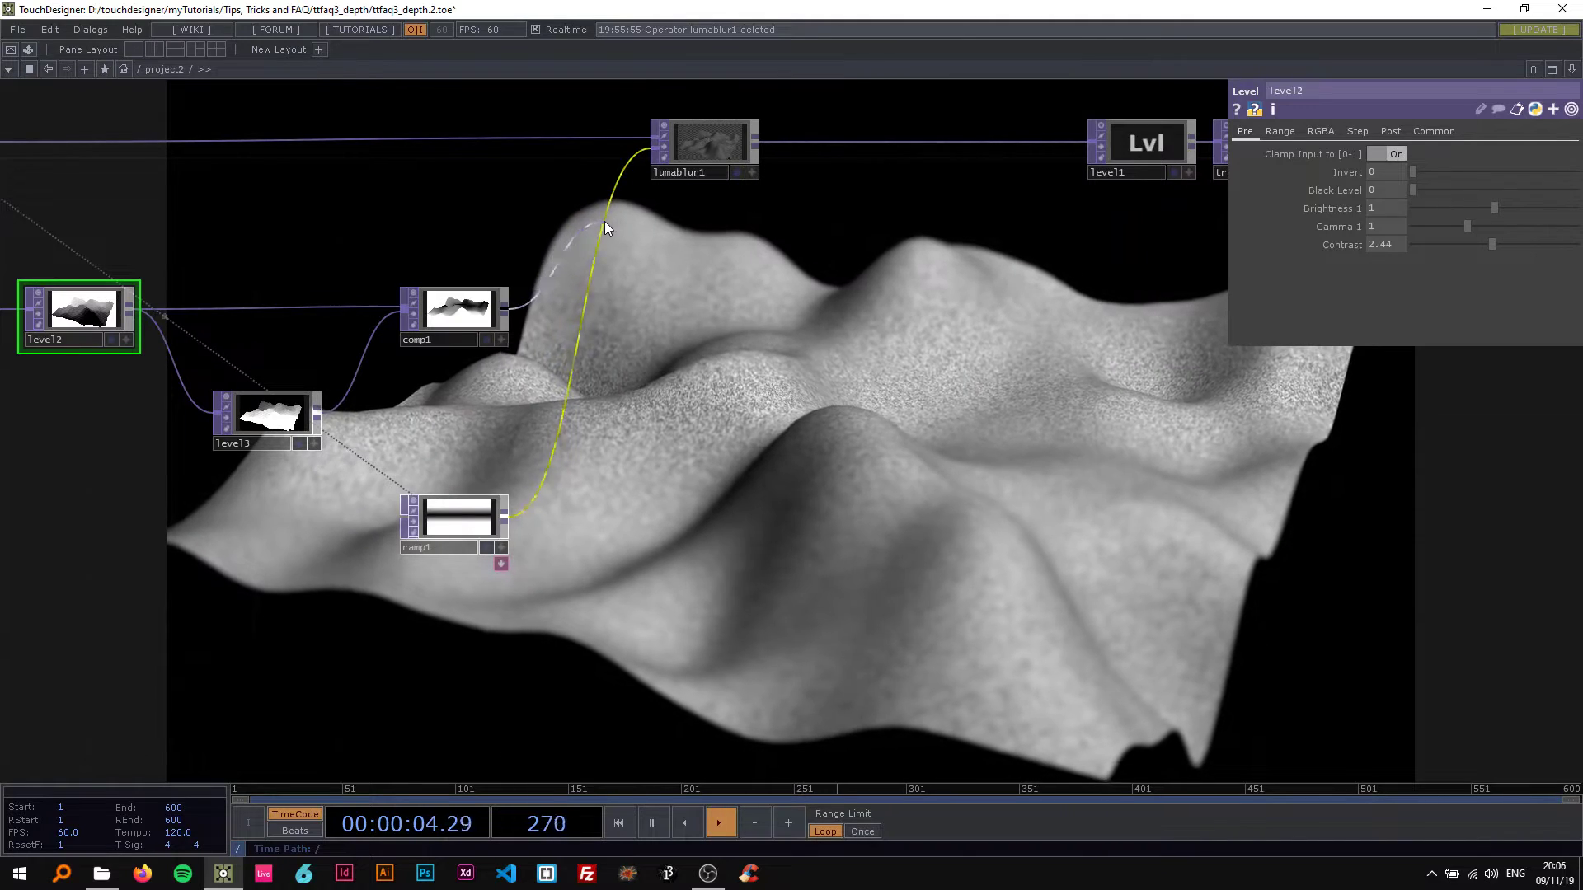
Step: Check the depth1 range settings and set the Far clipping distance of cam1 to 2.7
{"action": "left_click_drag", "start_coordinate": [642, 349], "coordinate": [413, 264]}
{"action": "scroll", "coordinate": [716, 343], "scroll_direction": "down", "scroll_amount": 5}
{"action": "scroll", "coordinate": [404, 316], "scroll_direction": "up", "scroll_amount": 5}
{"action": "left_click", "coordinate": [414, 334]}
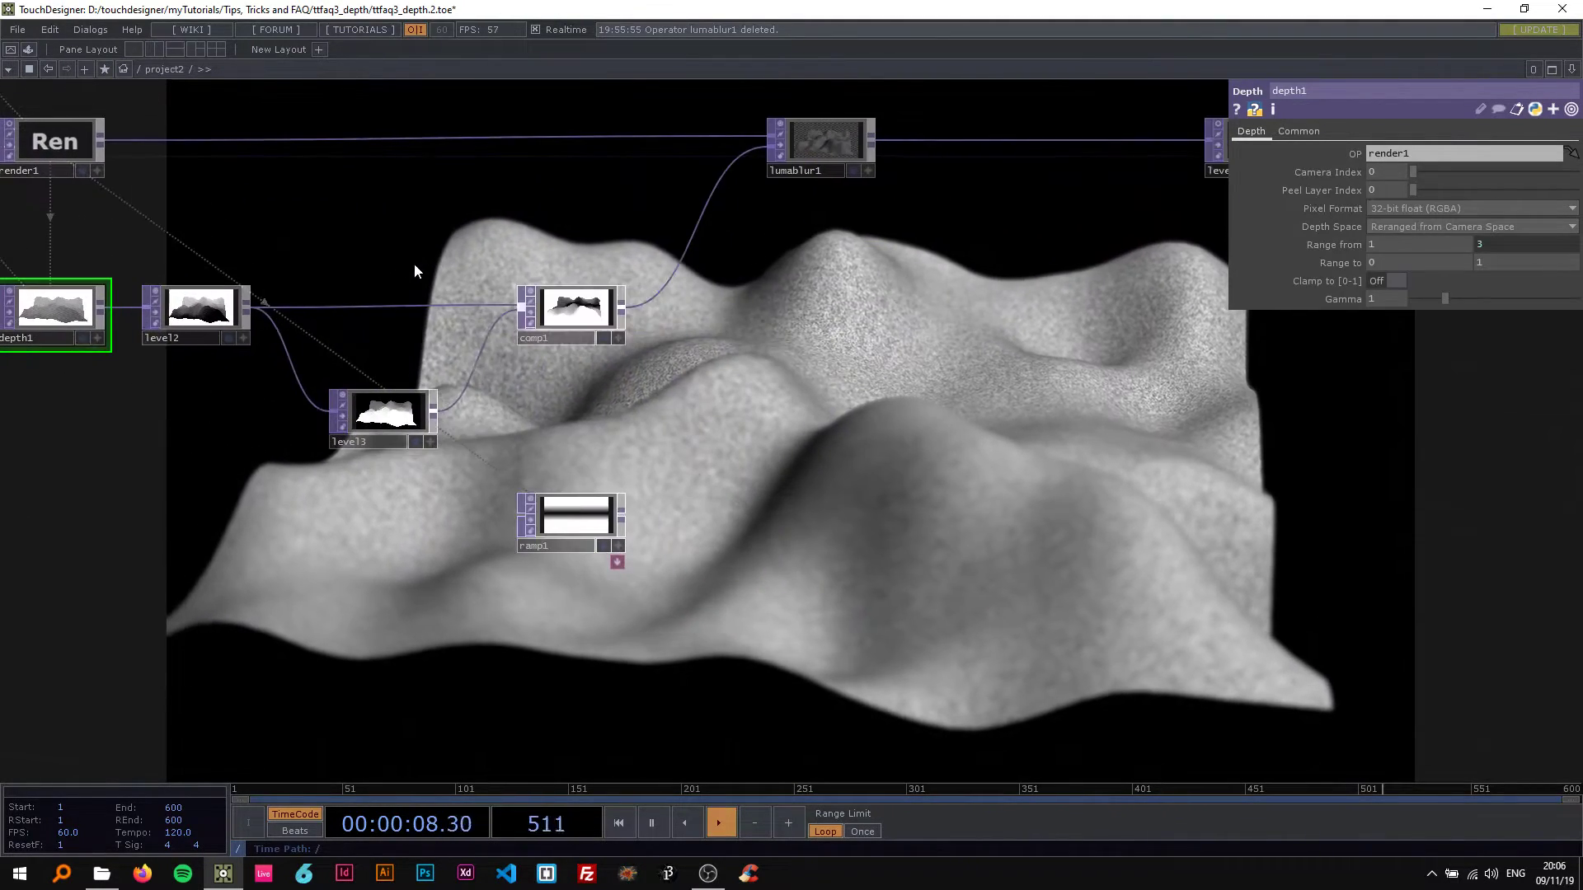
{"action": "left_click_drag", "start_coordinate": [494, 302], "coordinate": [685, 365]}
{"action": "scroll", "coordinate": [685, 365], "scroll_direction": "down", "scroll_amount": 3}
{"action": "left_click", "coordinate": [177, 151]}
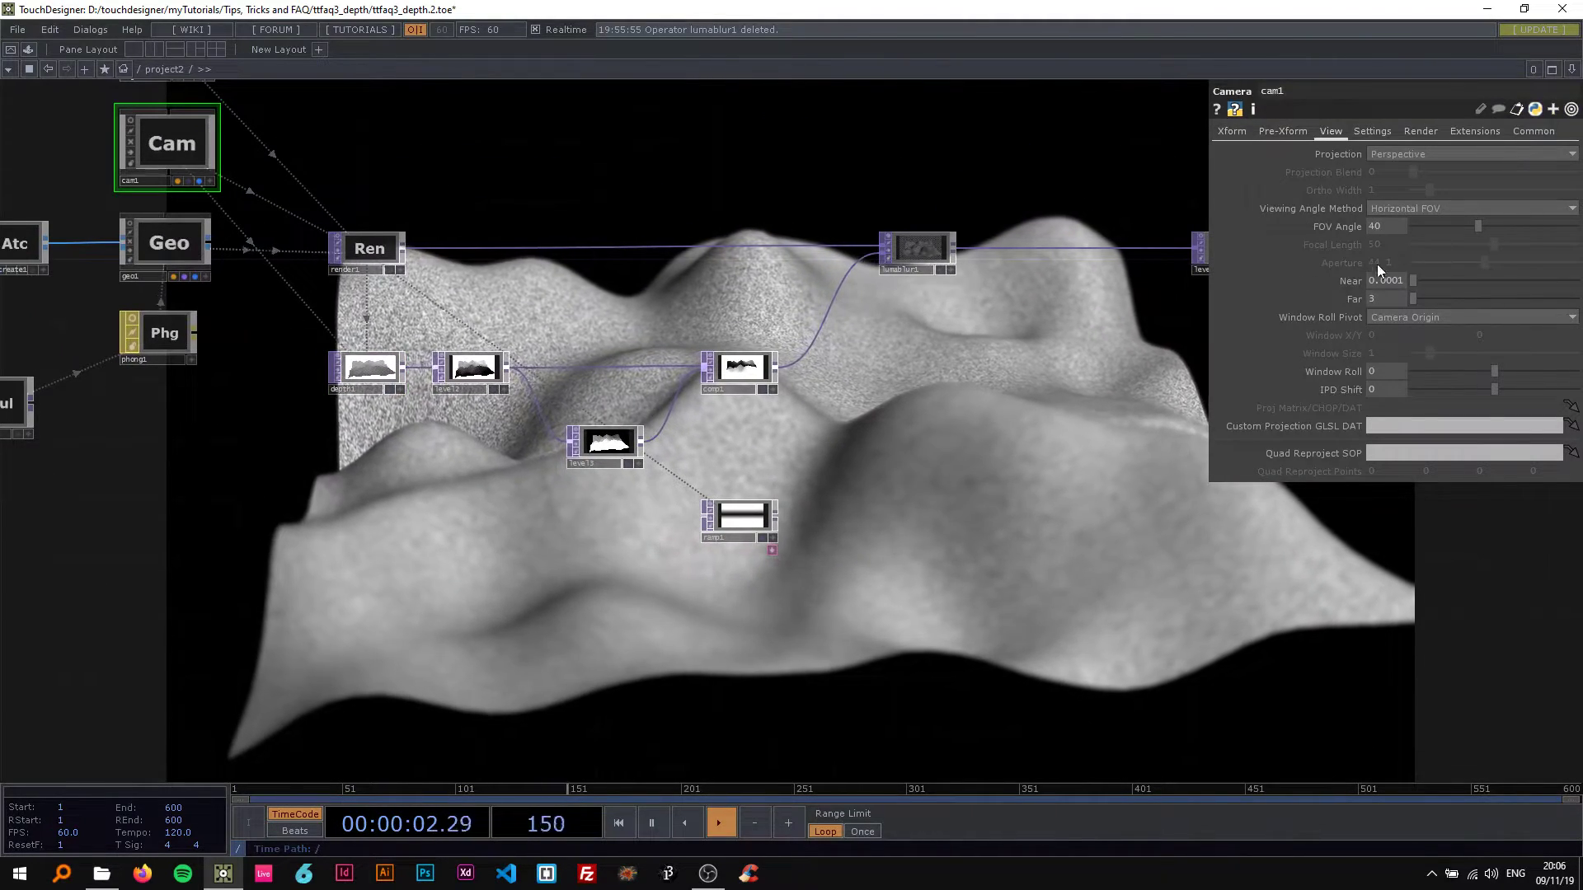
{"action": "mouse_move", "coordinate": [1381, 297]}
{"action": "middle_mouse_down"}
{"action": "mouse_move", "coordinate": [1399, 277]}
{"action": "mouse_move", "coordinate": [1382, 278]}
{"action": "mouse_move", "coordinate": [1423, 280]}
{"action": "mouse_move", "coordinate": [1377, 280]}
{"action": "middle_mouse_up"}
{"action": "left_click_drag", "start_coordinate": [1031, 422], "coordinate": [801, 414]}
{"action": "scroll", "coordinate": [800, 414], "scroll_direction": "down", "scroll_amount": 4}
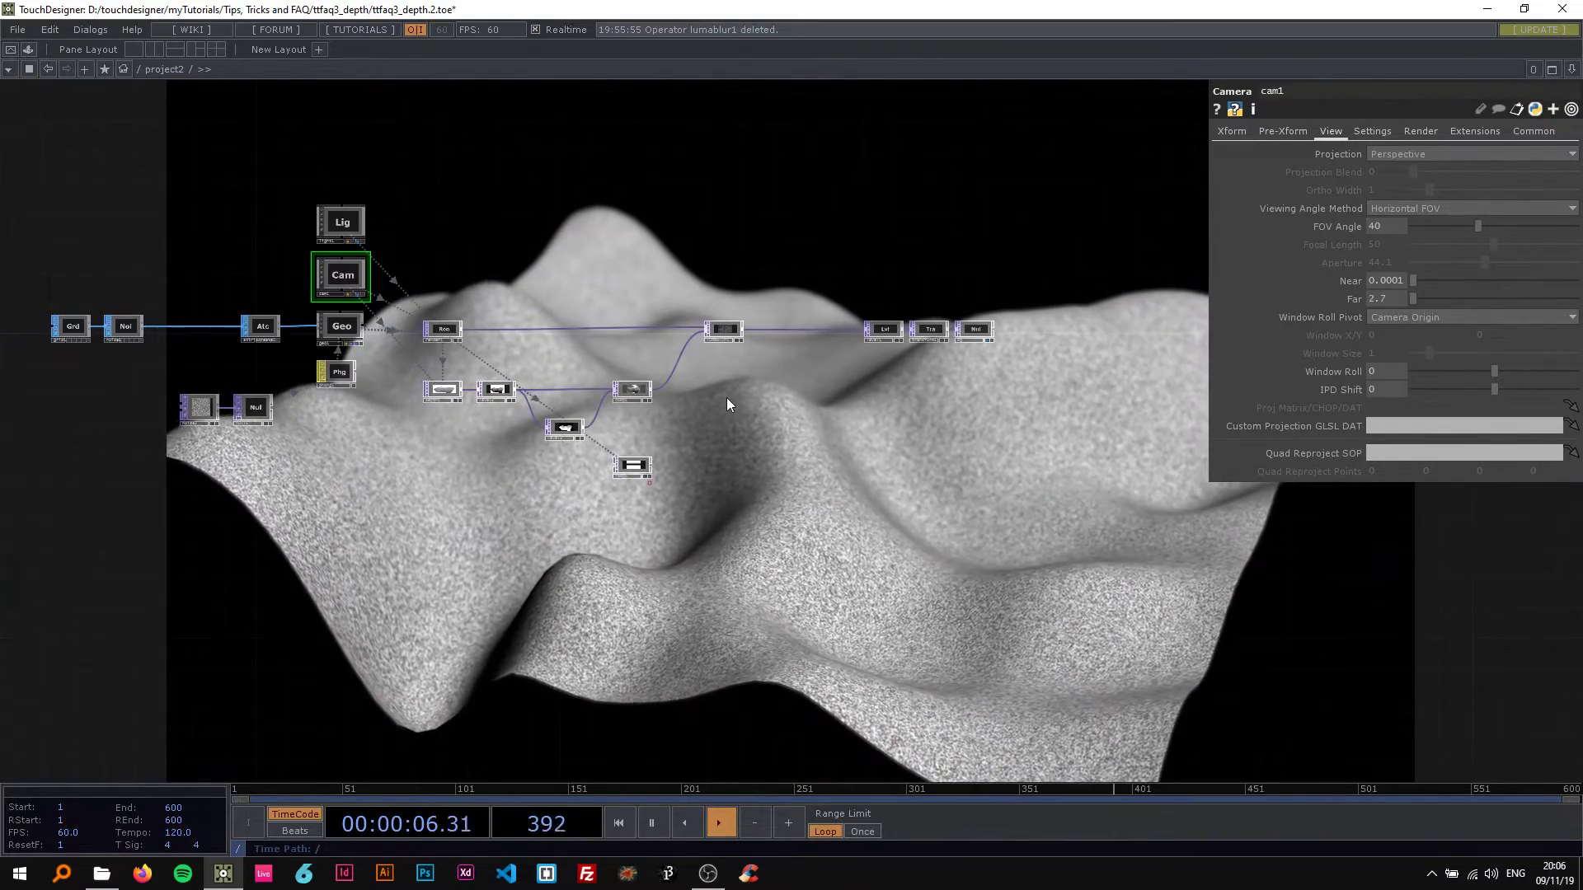
{"action": "scroll", "coordinate": [714, 360], "scroll_direction": "up", "scroll_amount": 4}
{"action": "left_click_drag", "start_coordinate": [714, 360], "coordinate": [505, 314]}
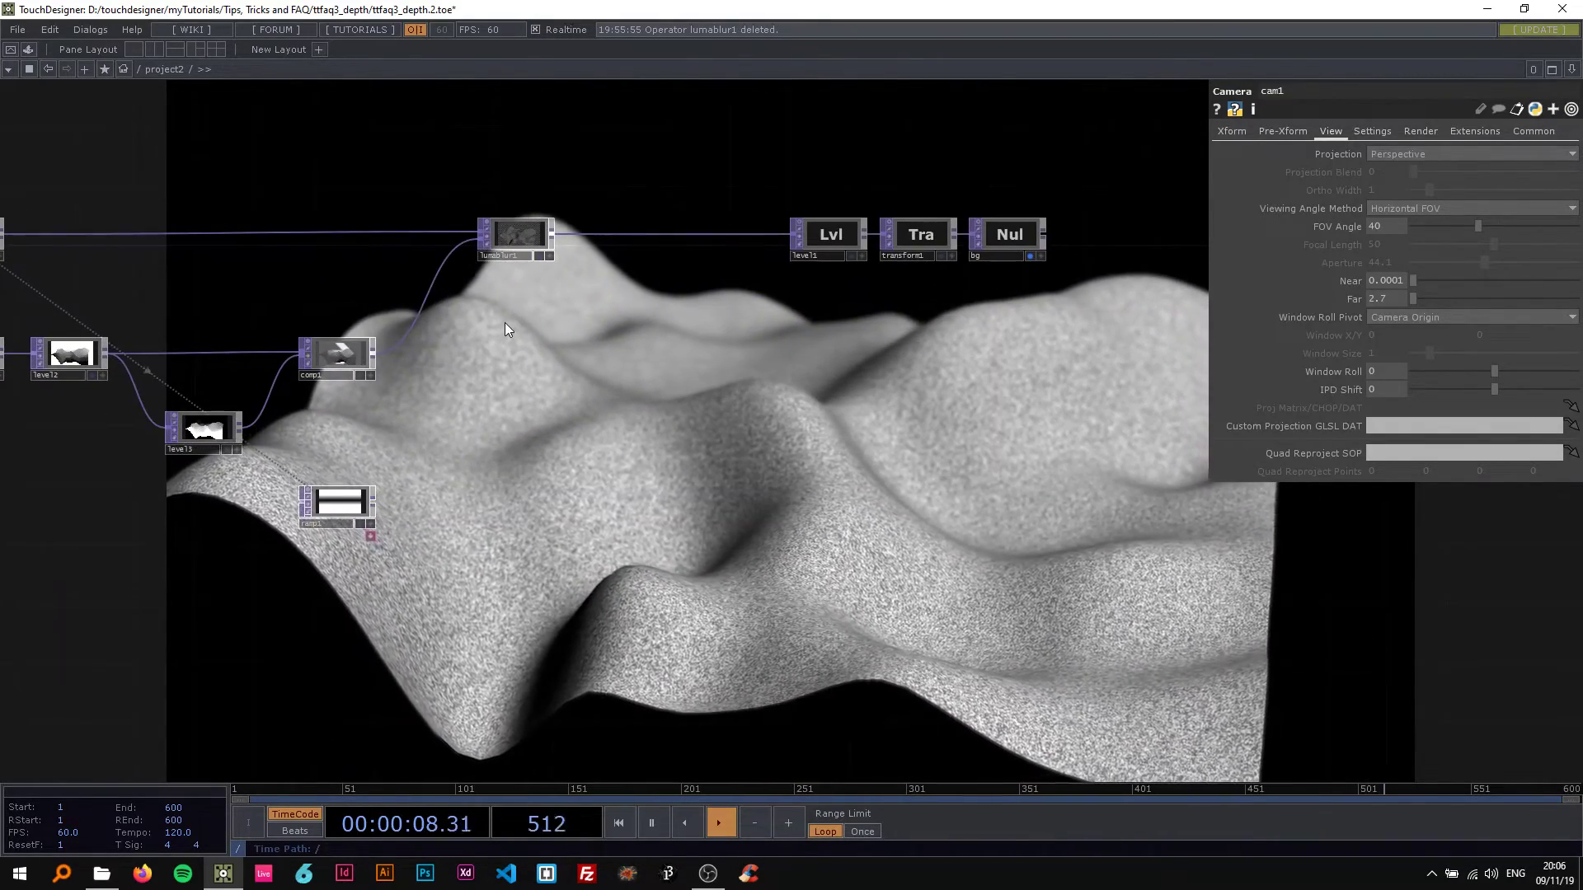